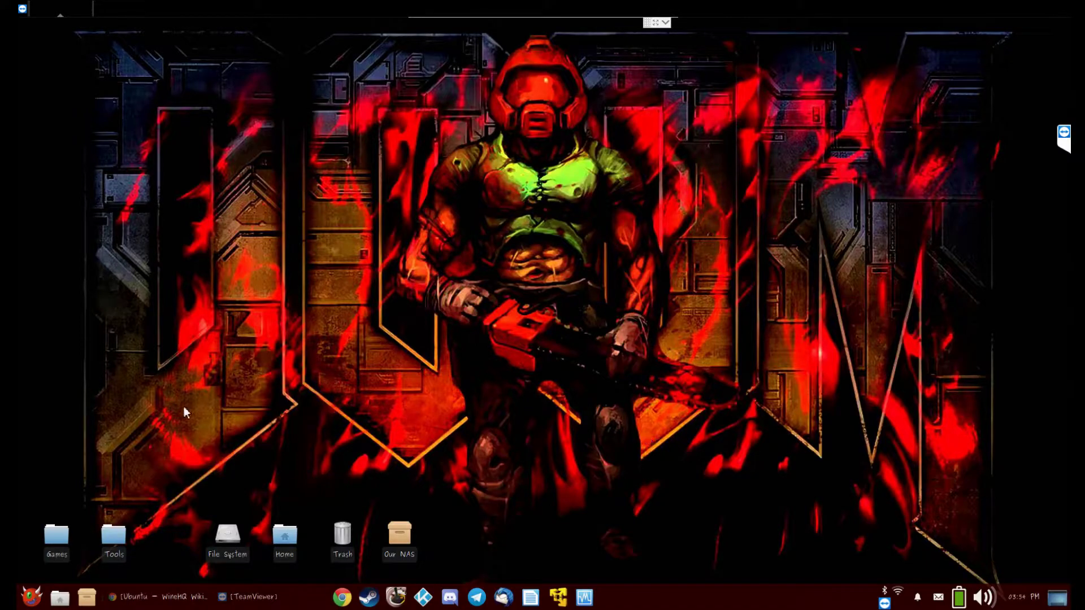
- Restore the Chromium window showing the WineHQ Wiki Ubuntu page from the taskbar
click(144, 596)
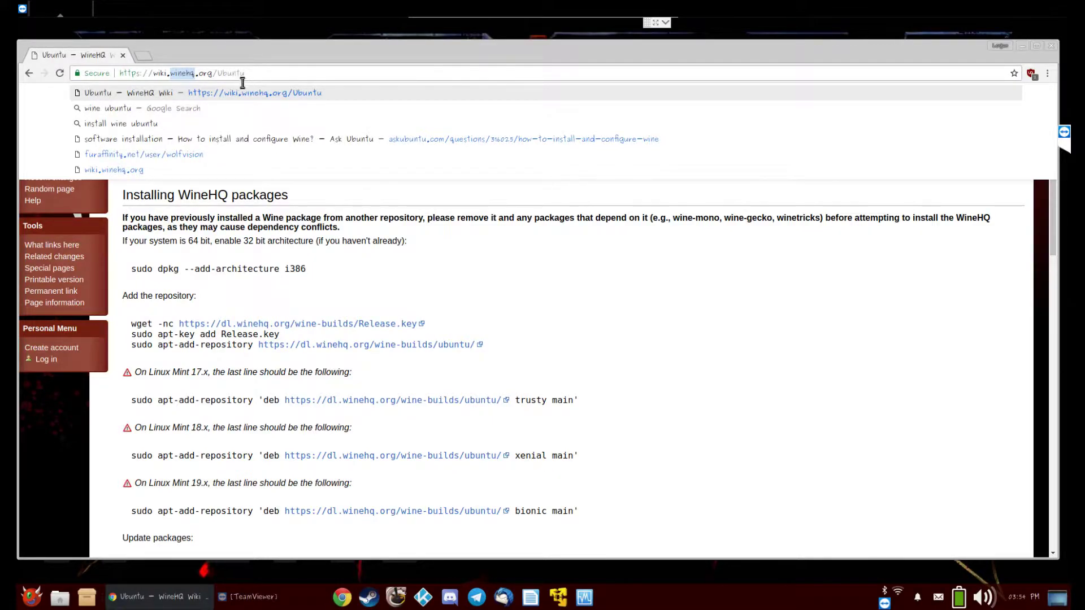
- Open a terminal with Ctrl+Alt+T and place it beside the WineHQ install instructions
click(388, 410)
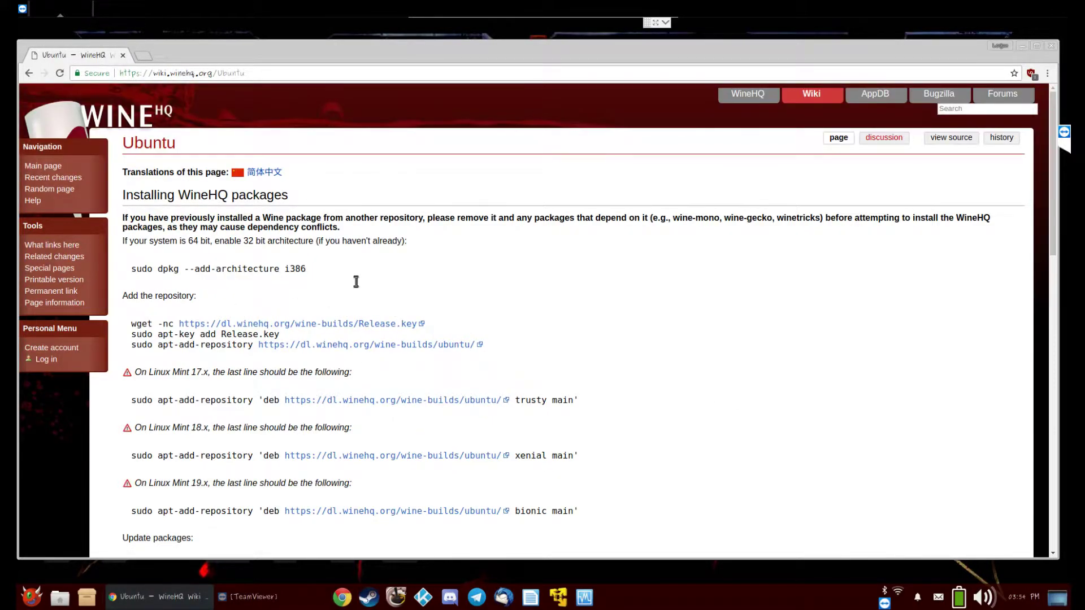
key(ctrl+alt+t)
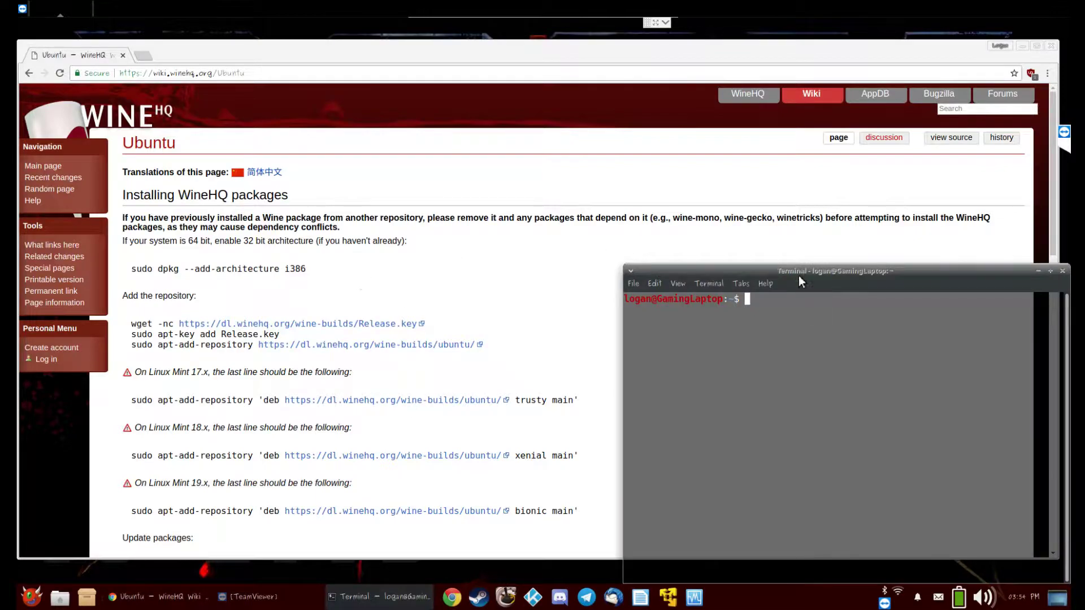
drag(812, 274, 680, 228)
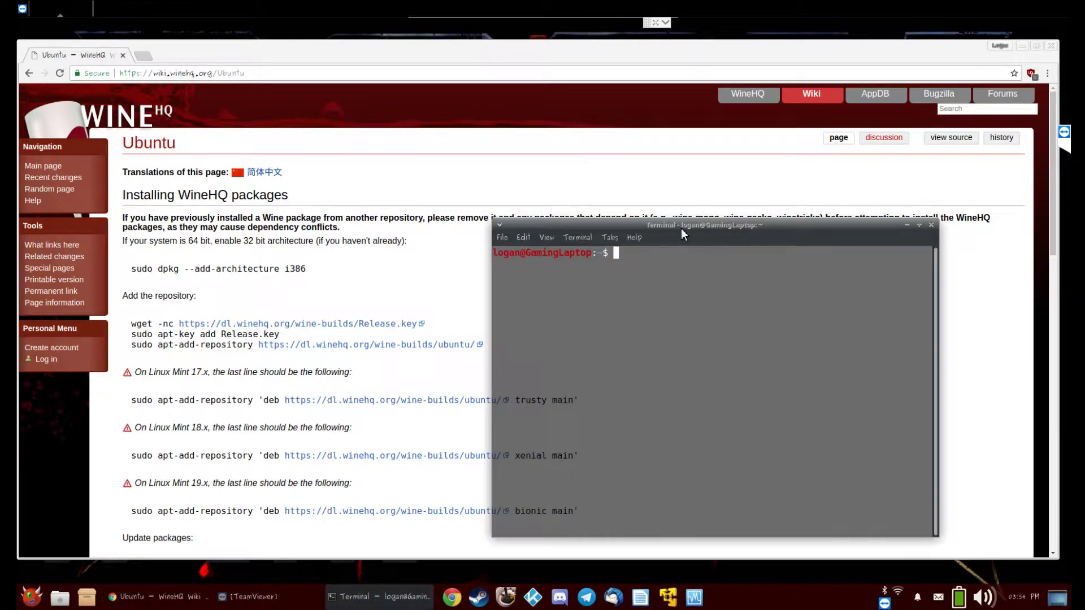
click(200, 271)
- Copy the 'sudo dpkg --add-architecture i386' command and select the repository setup lines
triple_click(201, 270)
right_click(213, 266)
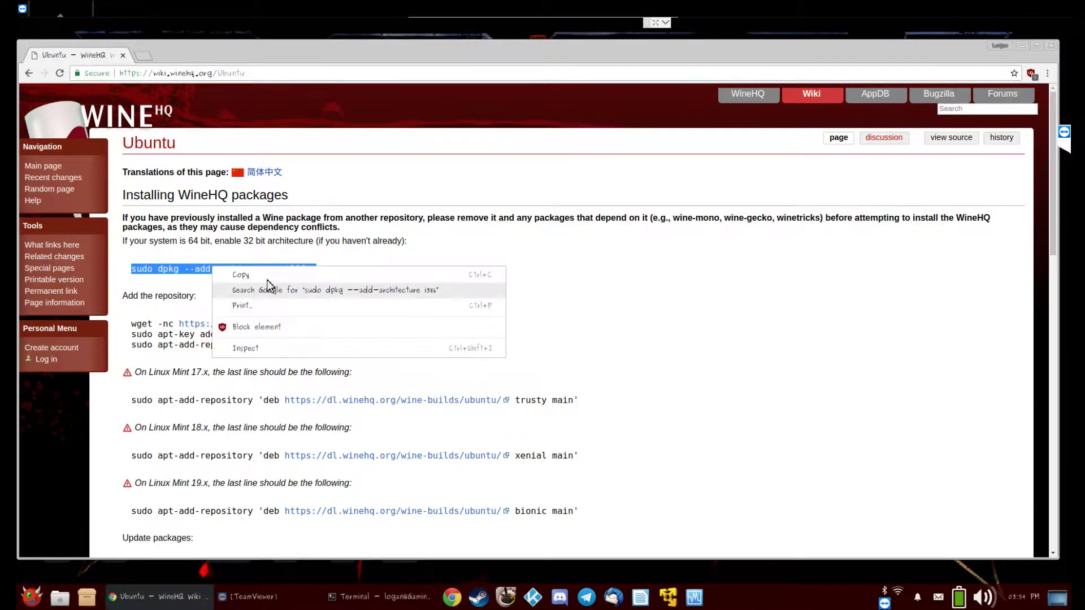
click(241, 274)
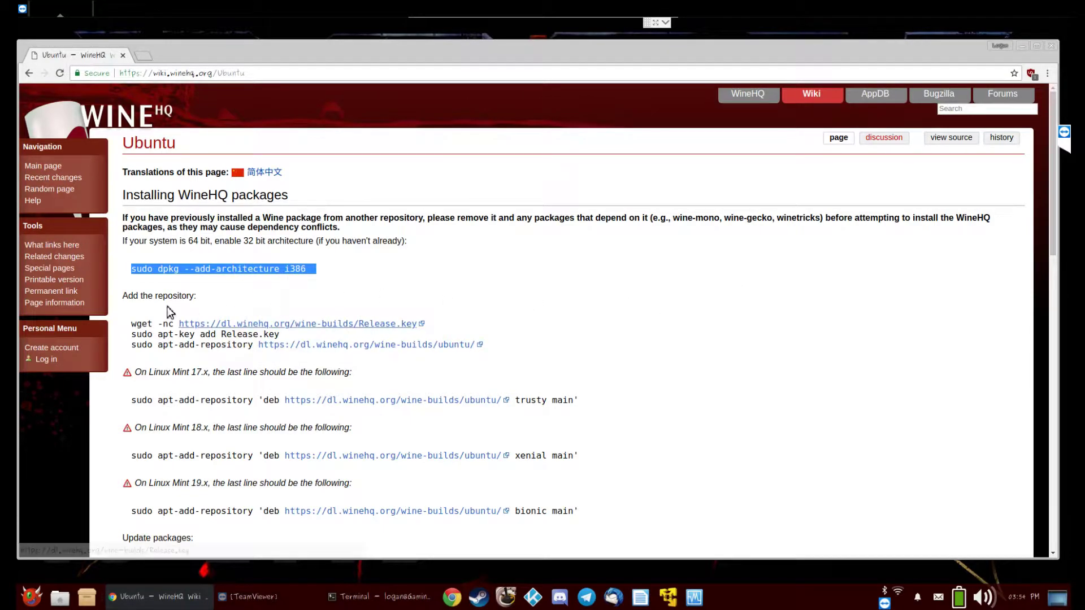
drag(121, 322, 481, 347)
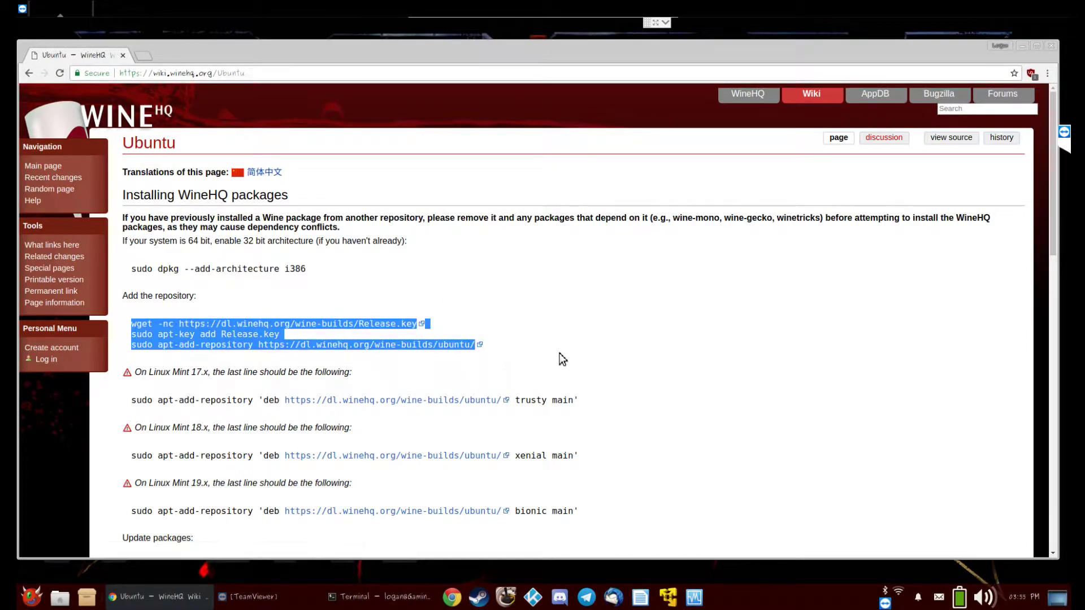
scroll(560, 356, down, 3)
scroll(557, 362, down, 3)
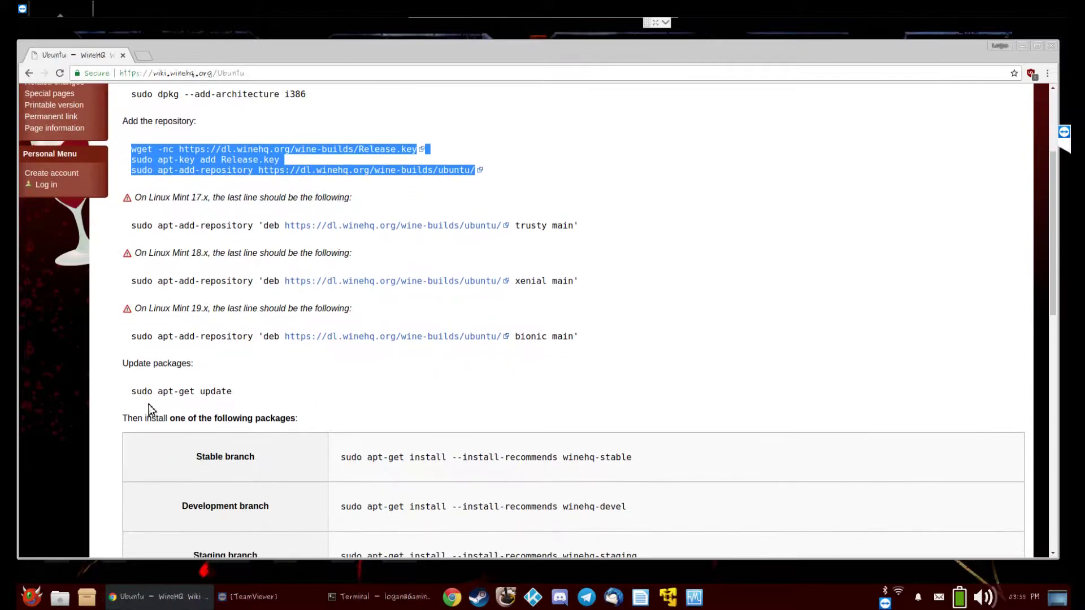
drag(128, 393, 287, 394)
scroll(404, 401, down, 4)
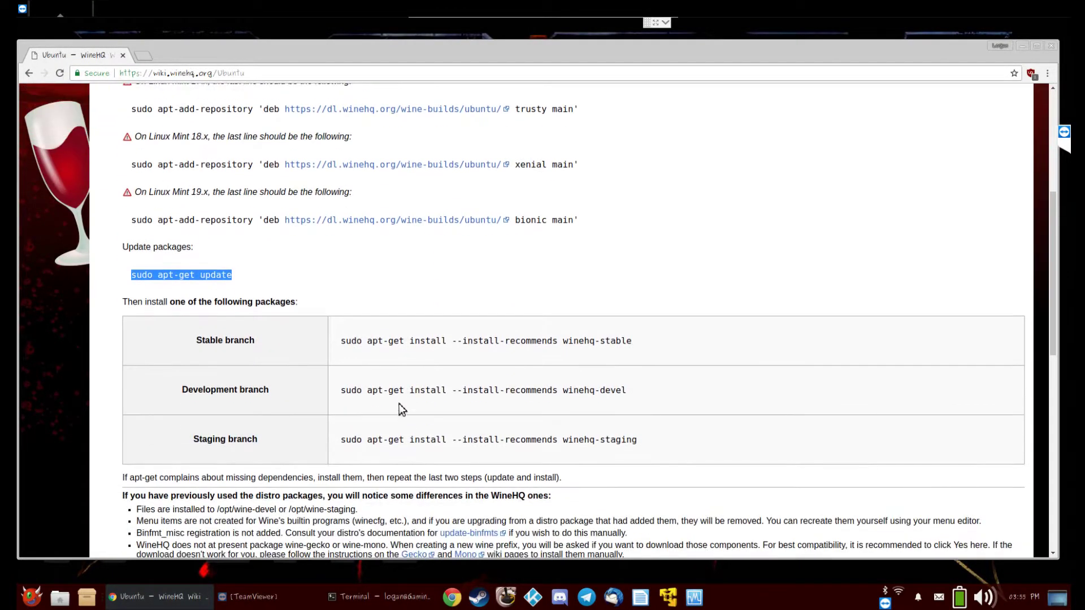
- Copy the winehq-staging install command from the wiki page
drag(340, 440, 623, 457)
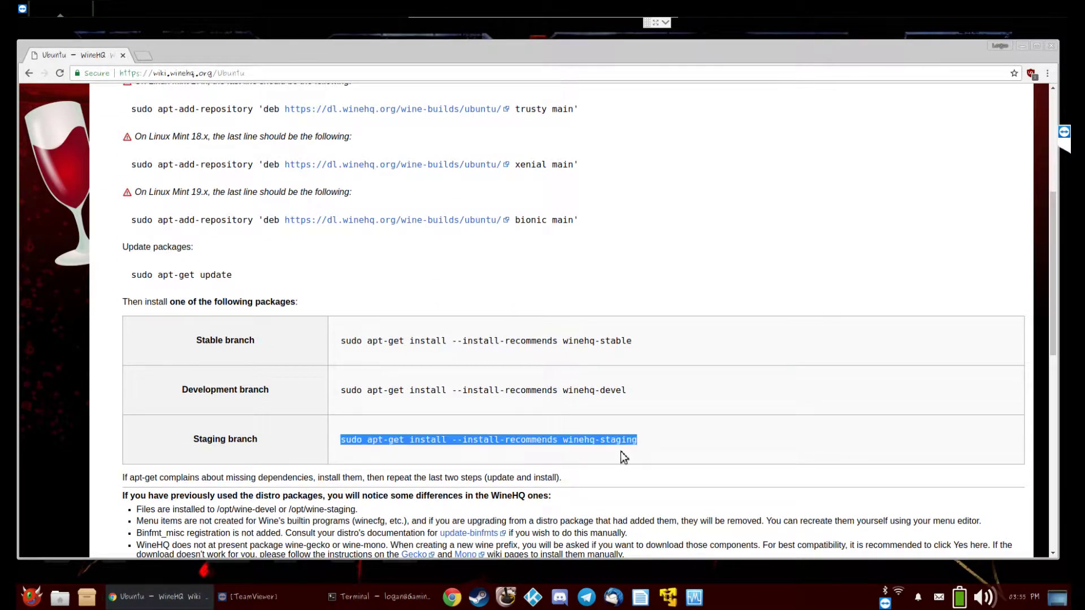
right_click(493, 439)
click(543, 446)
- Close the WineHQ browser and launch GNOME Software from the application menu
click(1051, 45)
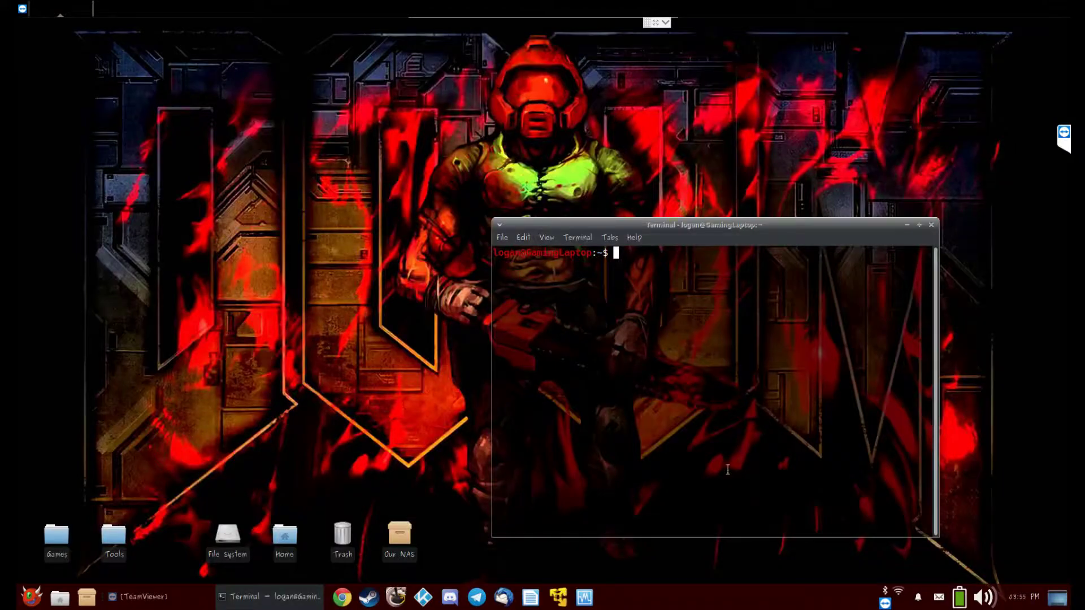
click(23, 594)
text(software)
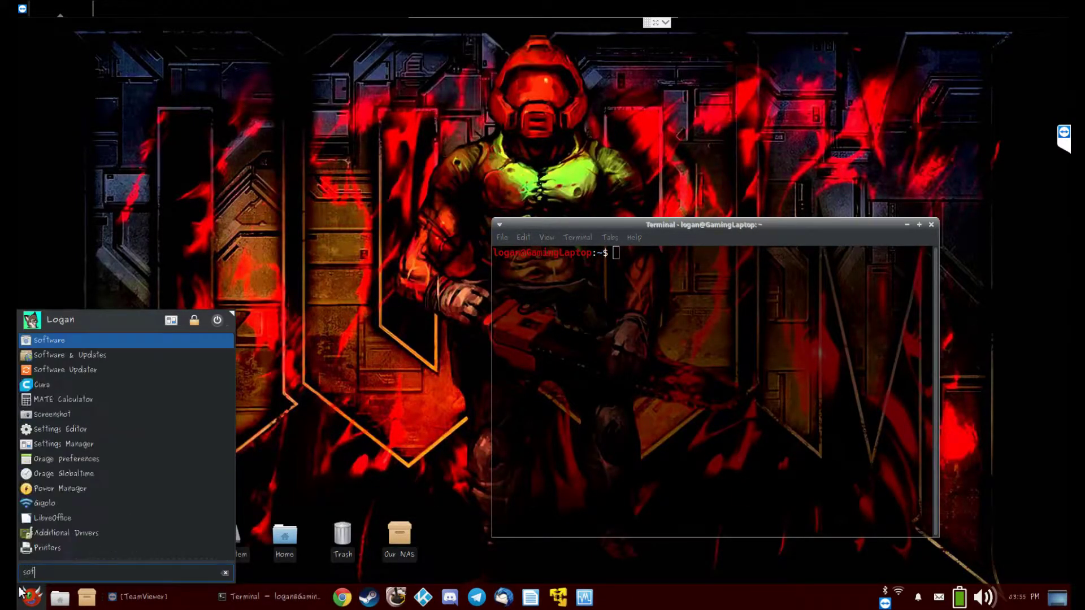
key(Return)
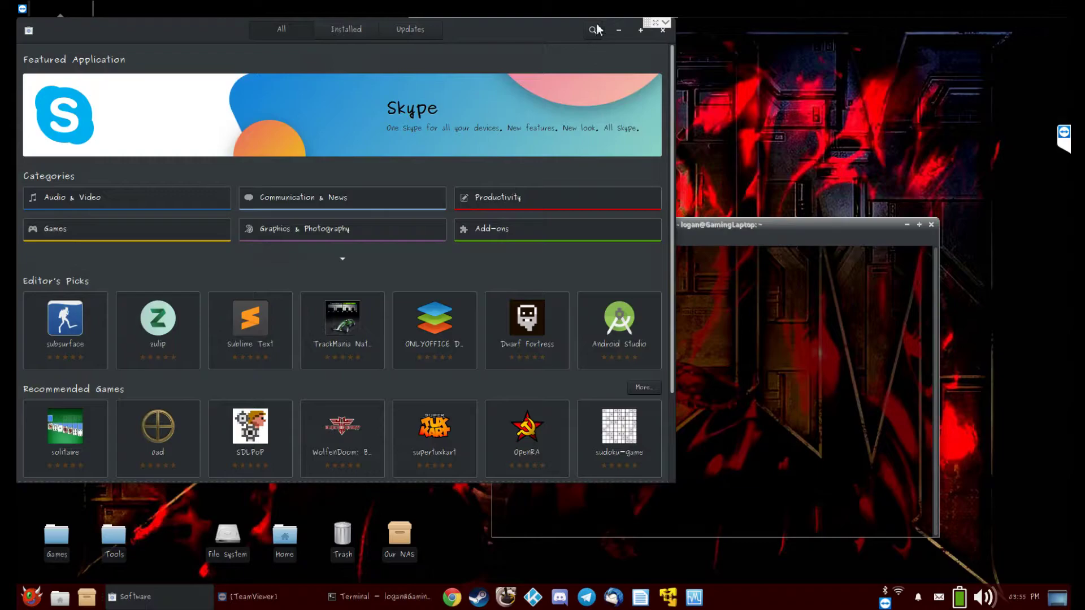
- Search the store for 'winetricks', check it is already installed, then close Software
click(593, 30)
text(winetricks)
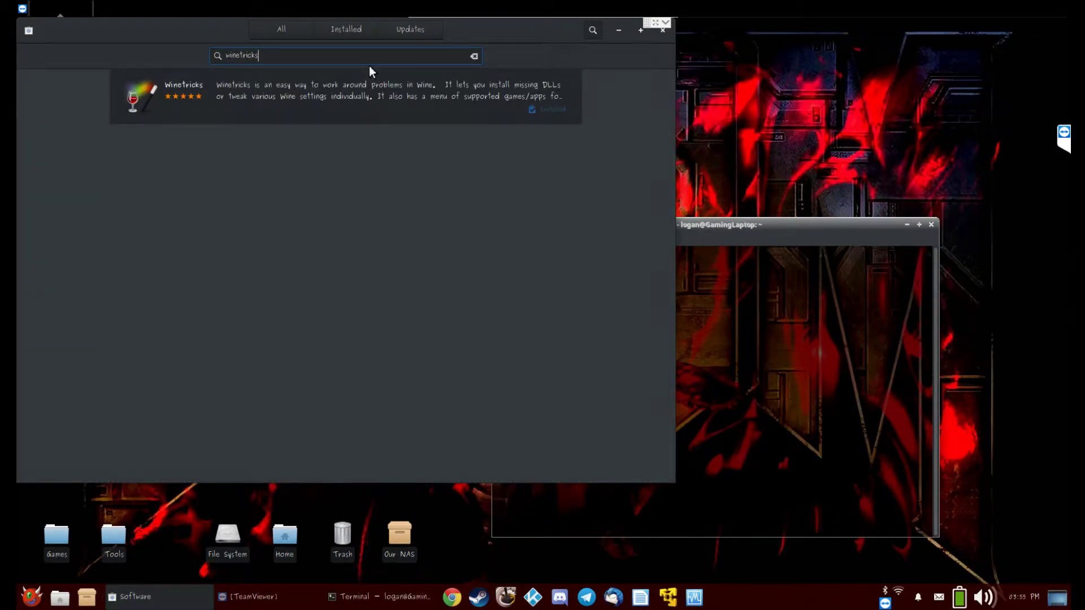
click(423, 93)
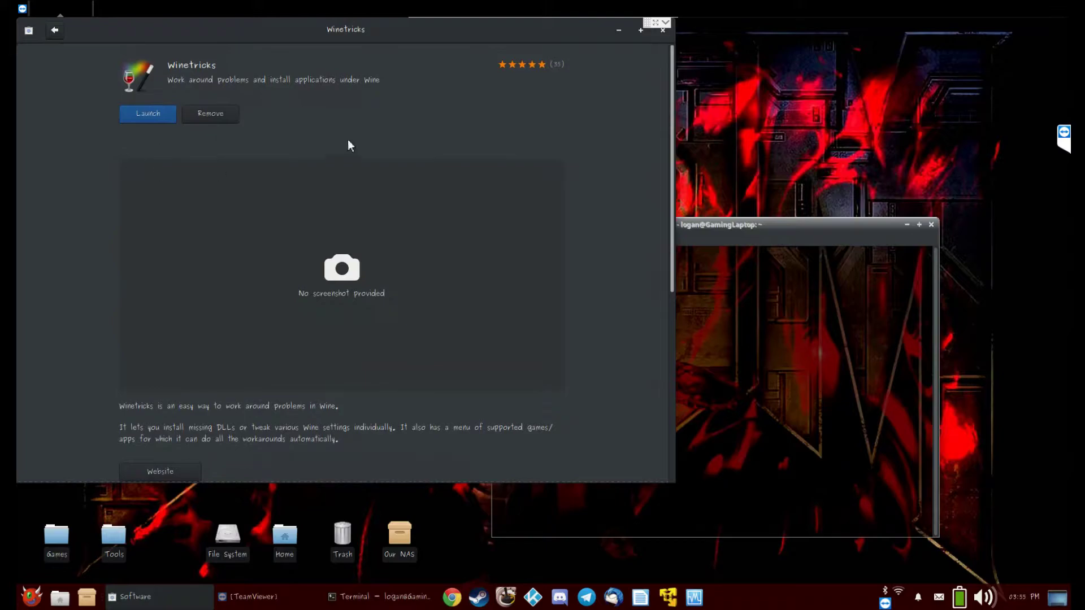
click(54, 30)
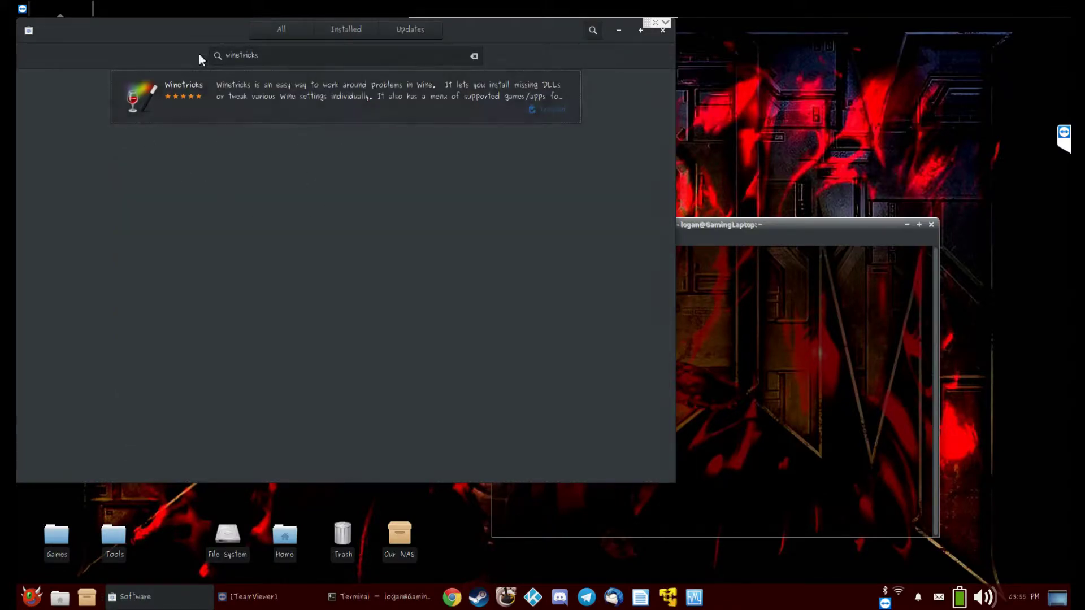
click(663, 31)
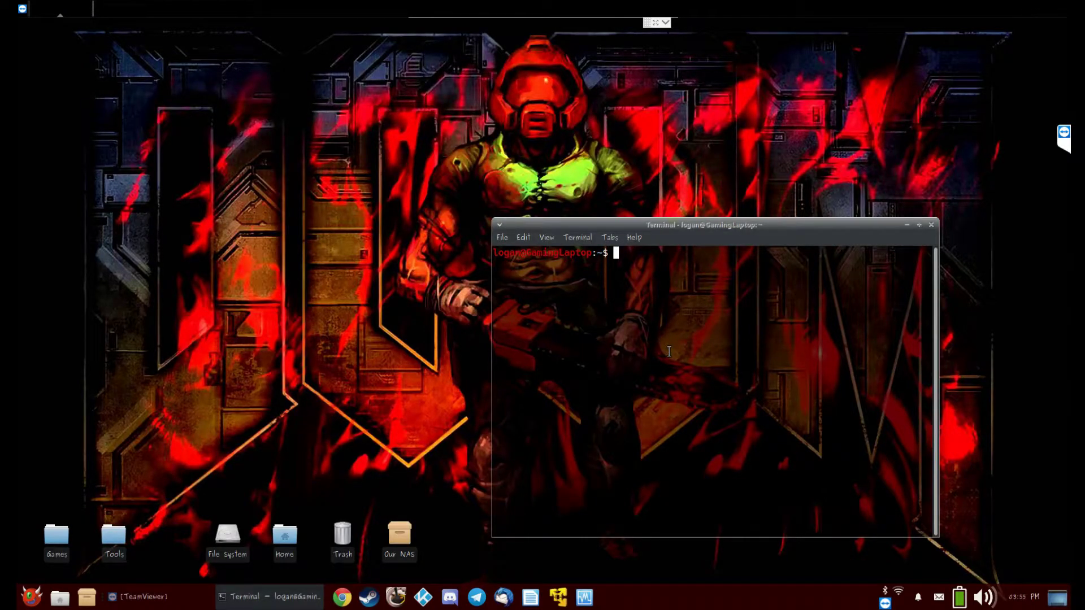
- Run winetricks in the terminal, check it uses wine-3.11 (Staging), and cancel the wineprefix dialog
text(winetr)
key(BackSpace)
key(BackSpace)
key(BackSpace)
key(BackSpace)
text(netricks)
key(Return)
drag(408, 172, 271, 172)
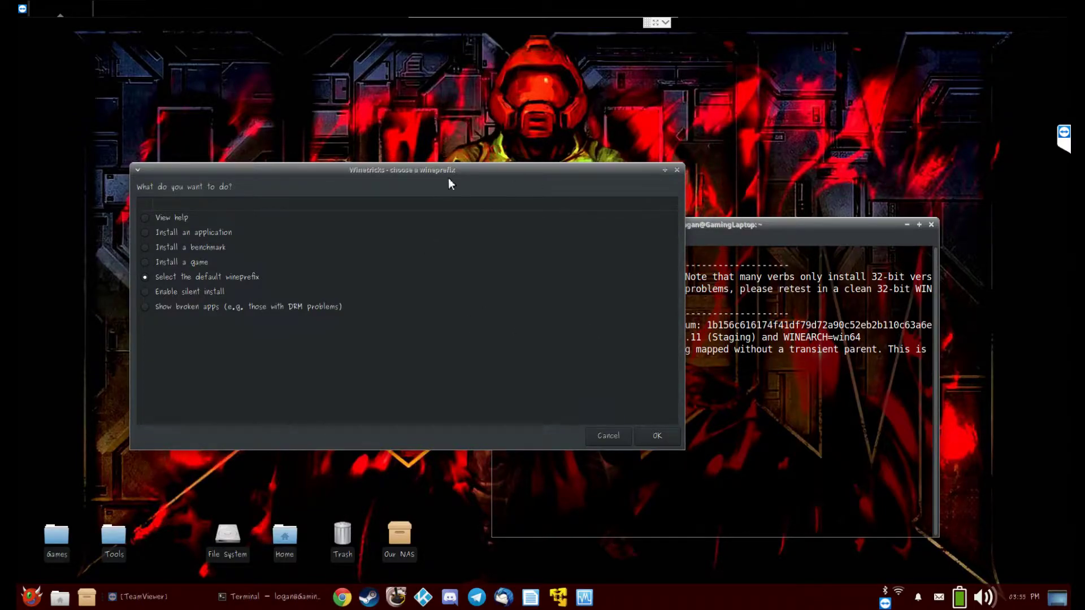
drag(487, 171, 546, 129)
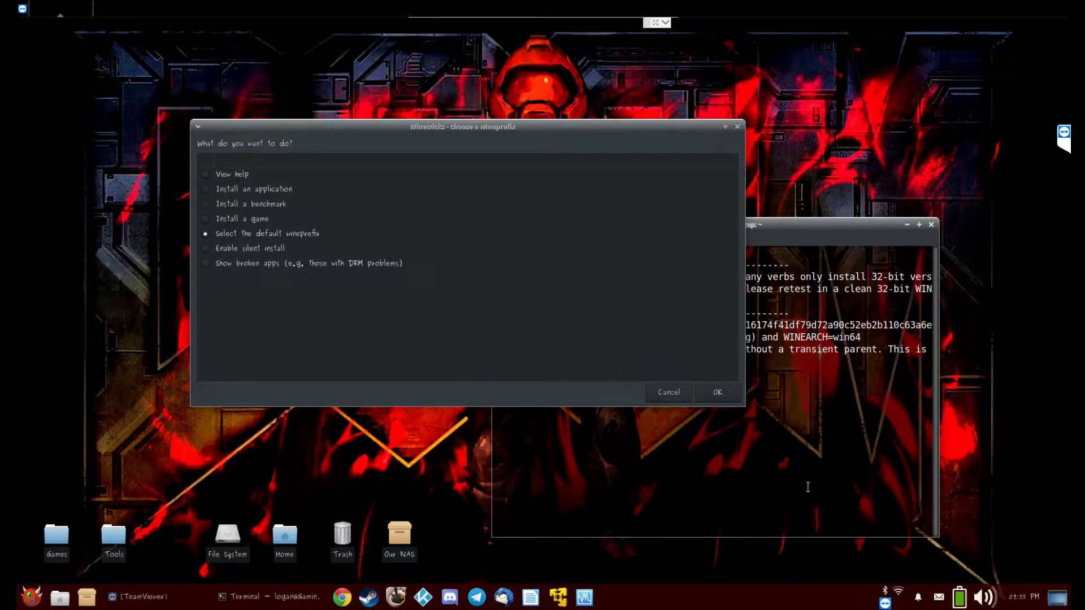
click(668, 392)
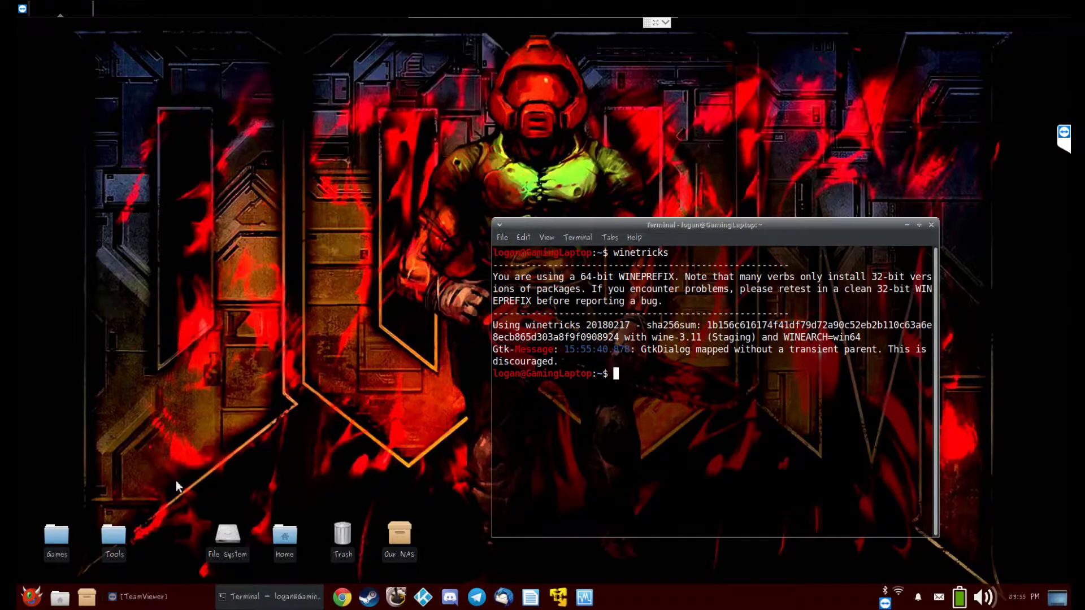
- Launch the web browser, search for 'lutris', and open the lutris.net Downloads page
click(31, 597)
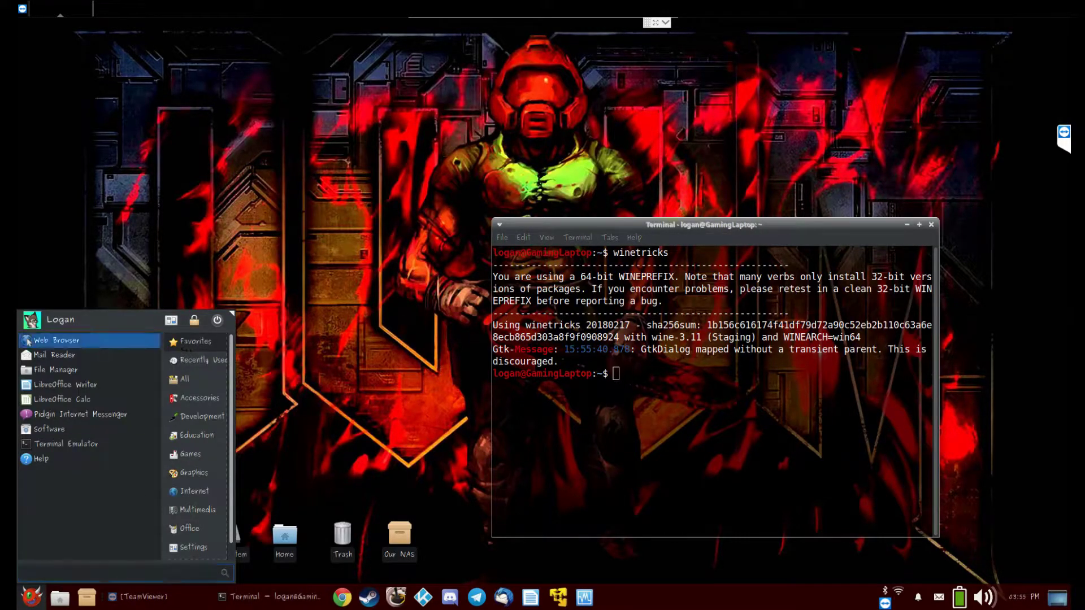
click(27, 341)
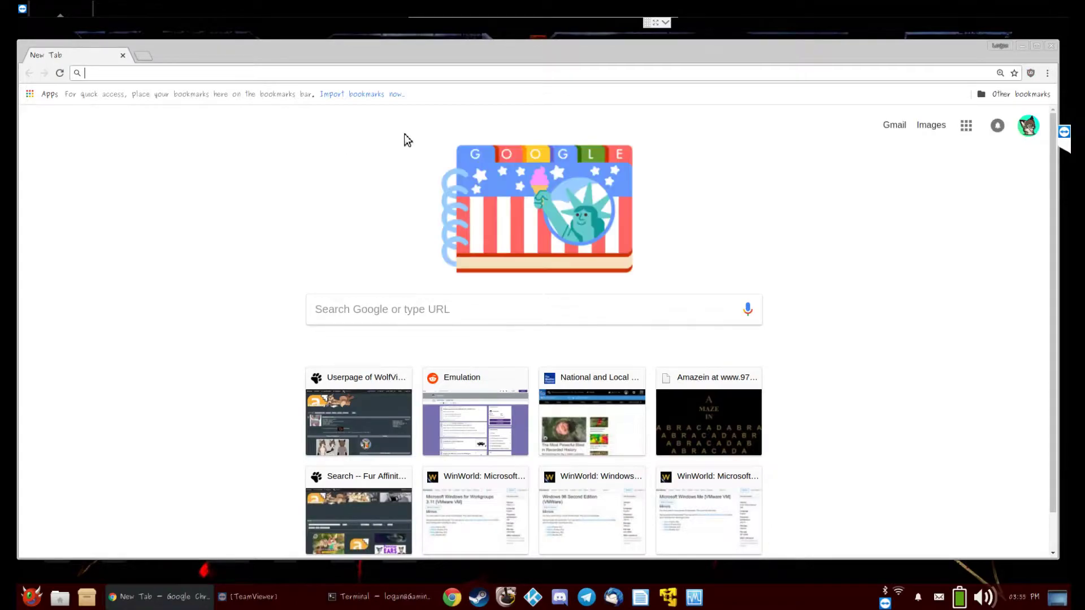
text(lutris)
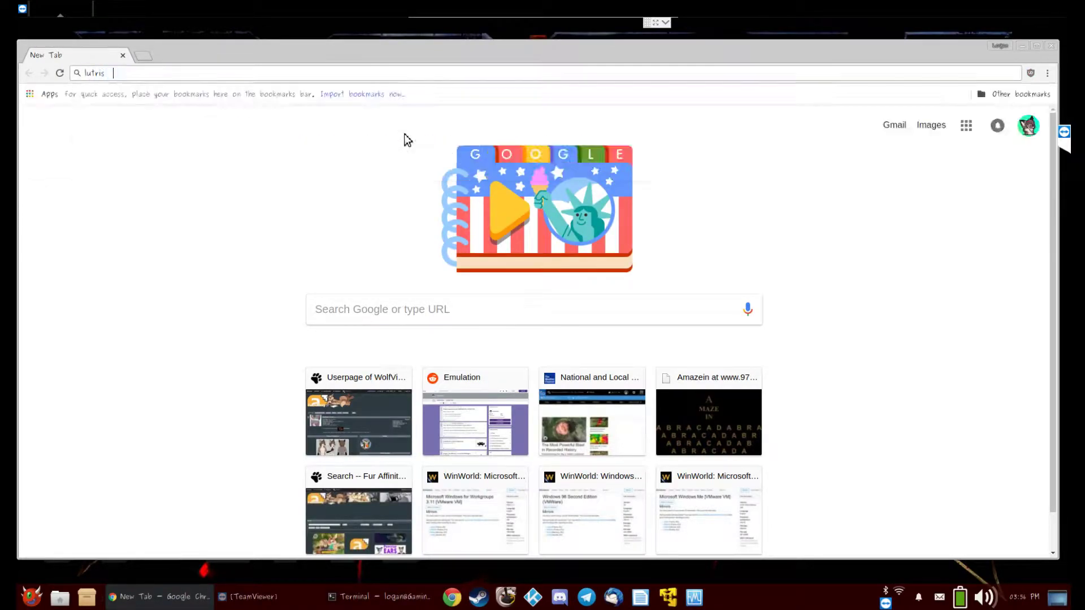
key(Return)
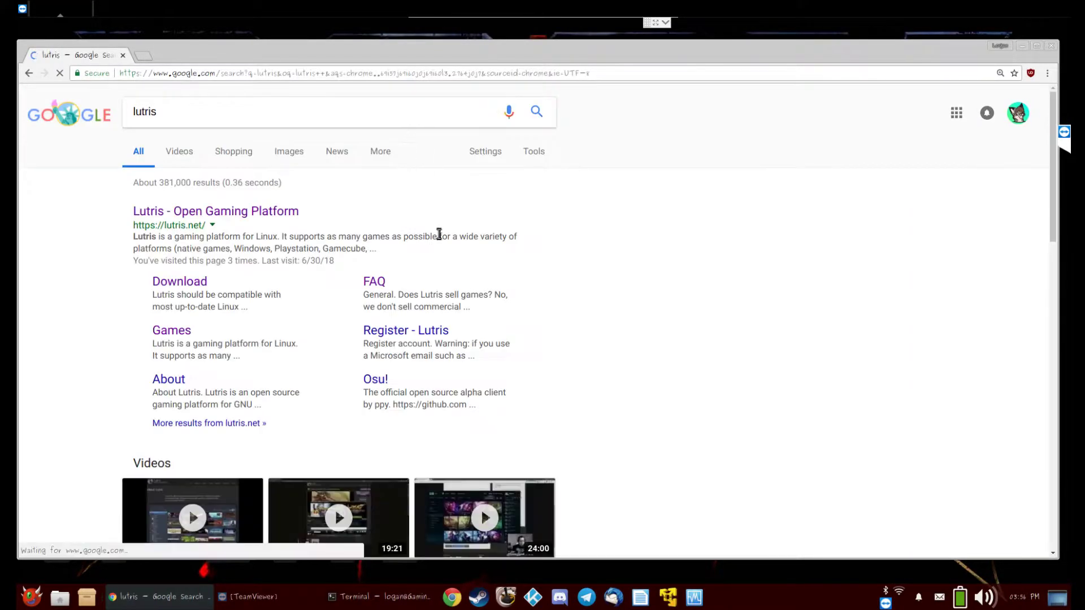
click(198, 287)
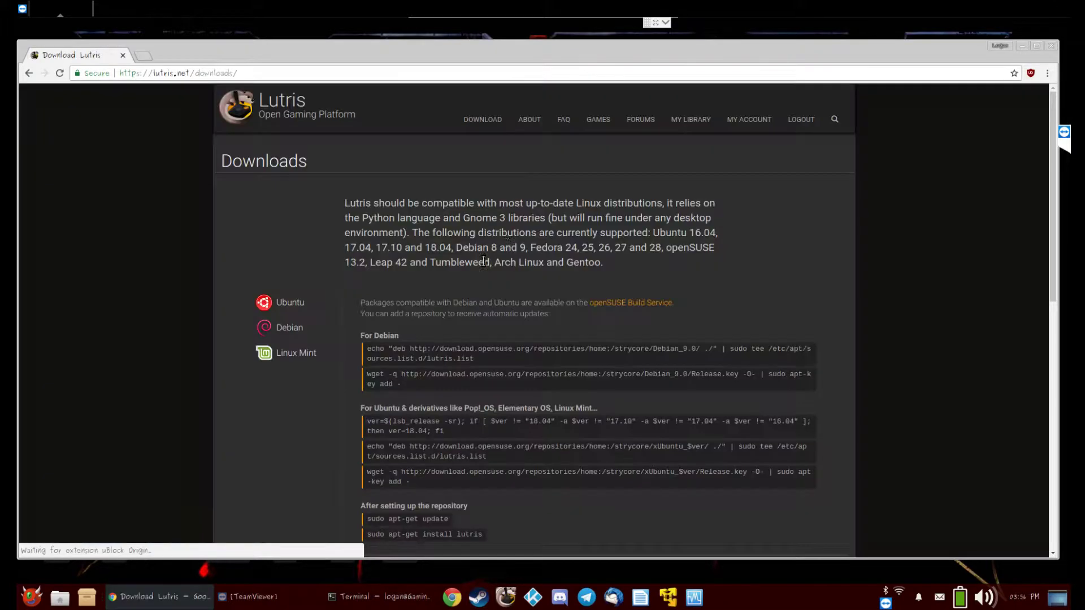
- Select the Ubuntu version-detection and lutris install command lines, then close the browser
scroll(635, 279, down, 1)
scroll(635, 278, down, 1)
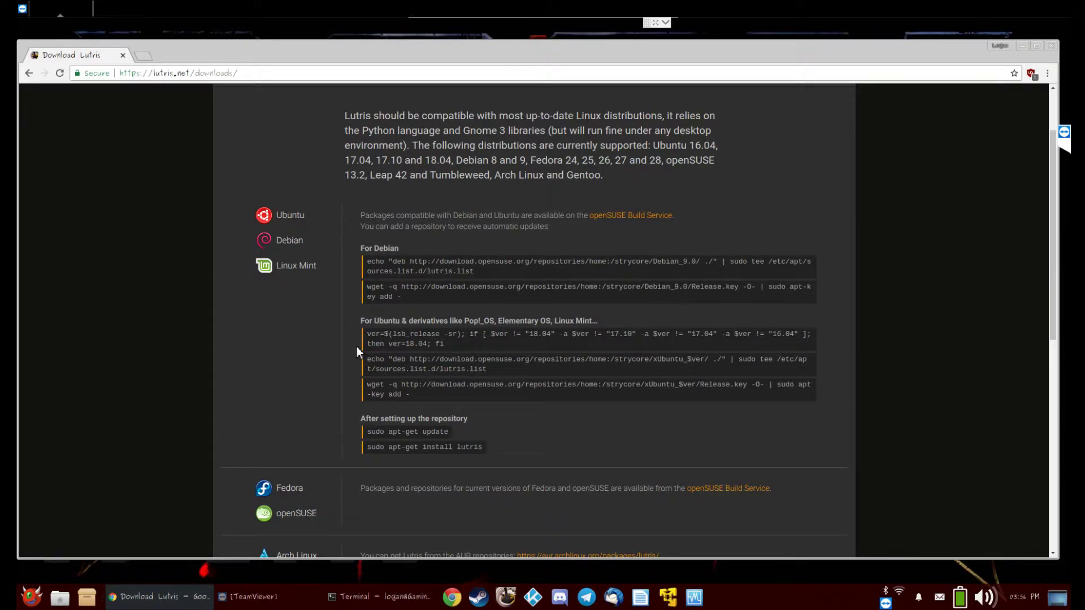
drag(367, 333, 447, 353)
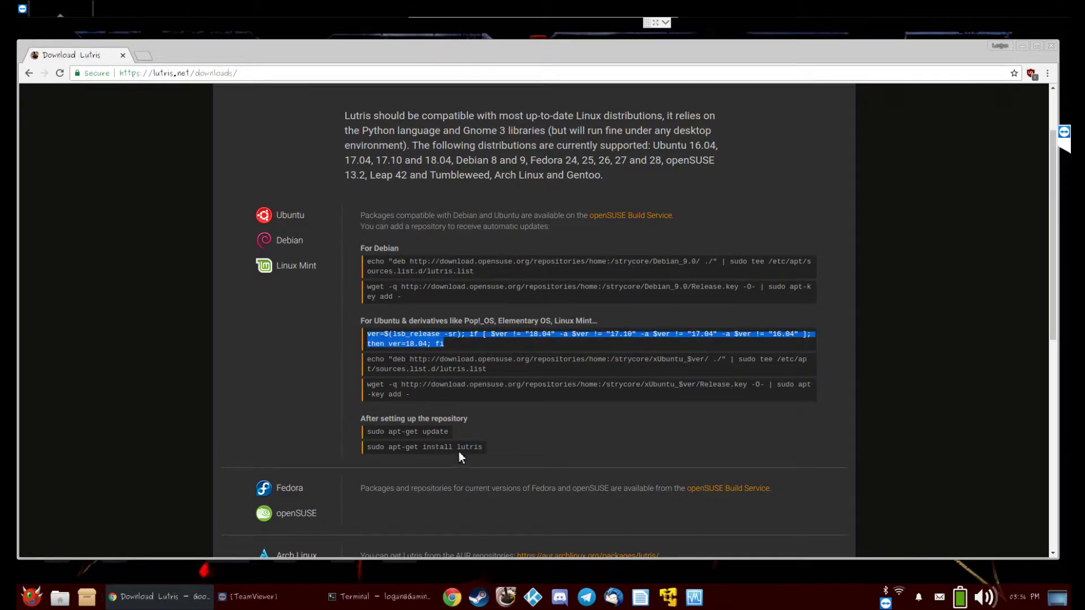
drag(393, 446, 475, 452)
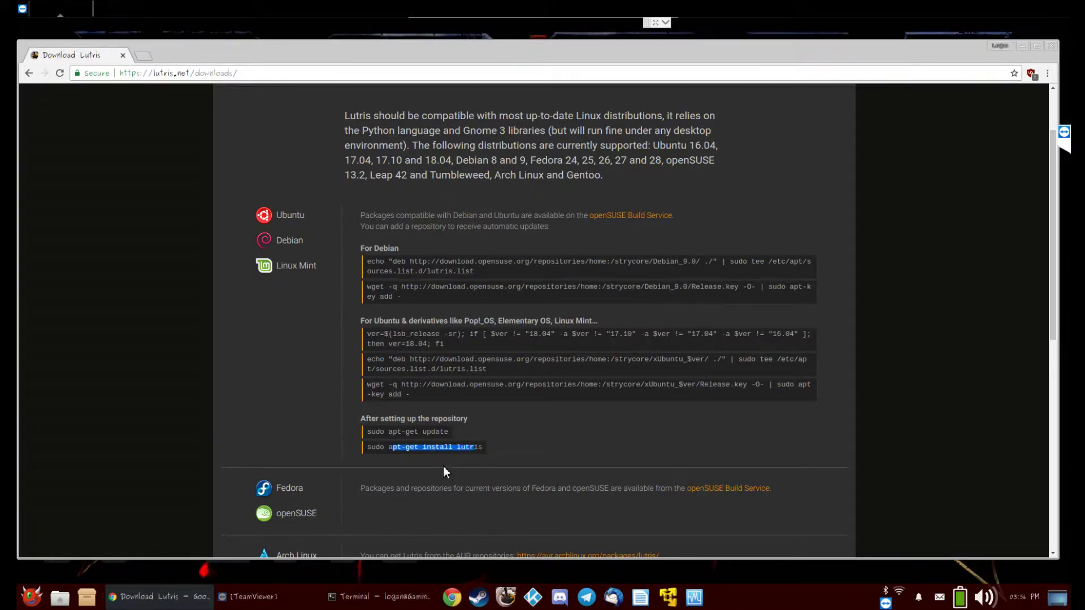
click(419, 460)
drag(894, 61, 838, 120)
click(838, 115)
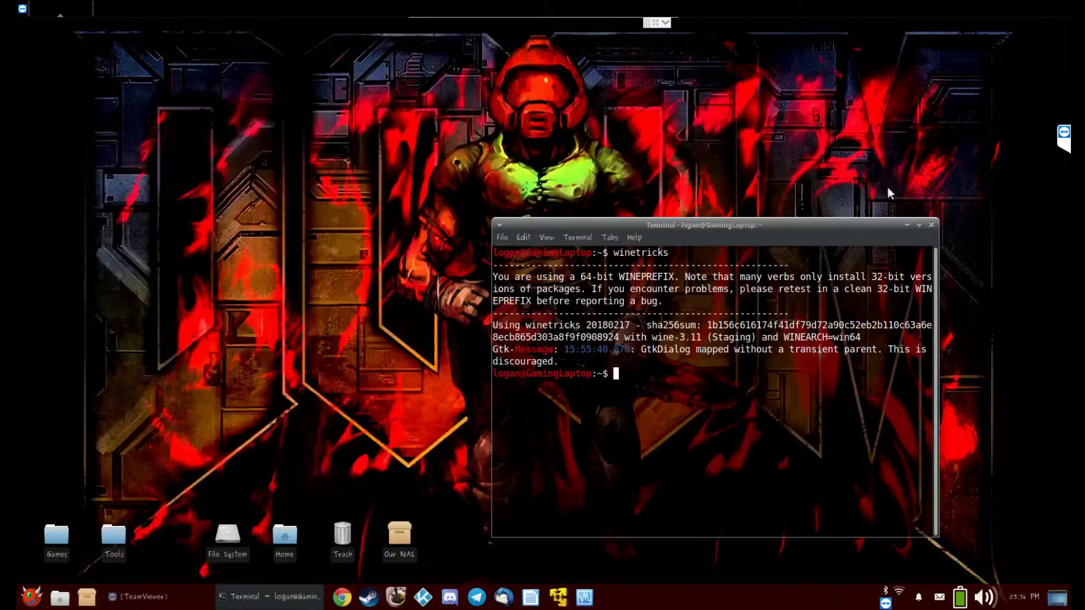
- Close the terminal and browse the Lutris game library
click(931, 226)
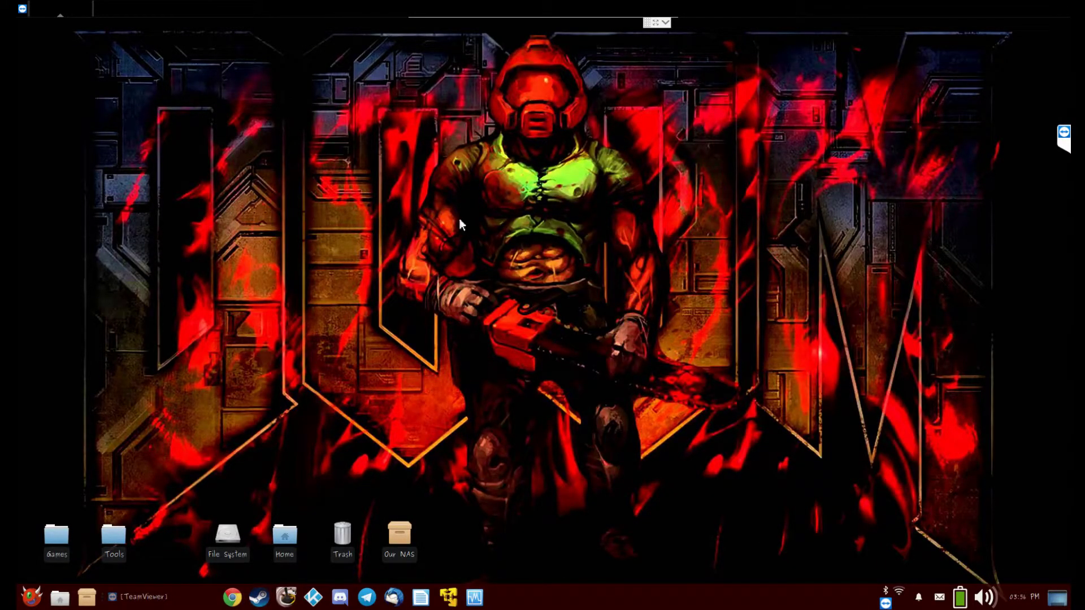
scroll(629, 406, down, 15)
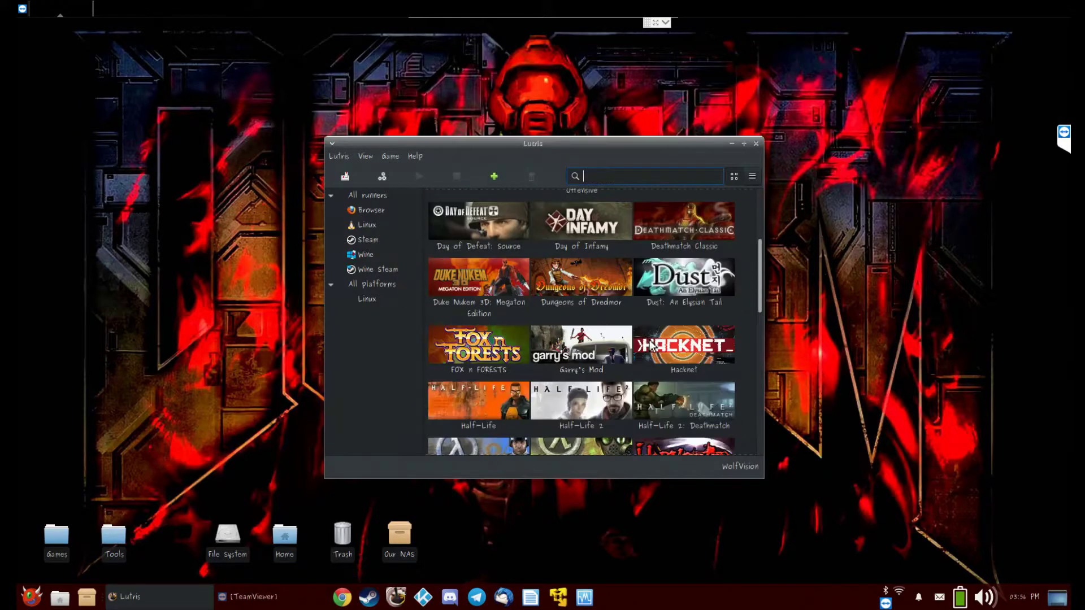
scroll(565, 350, up, 10)
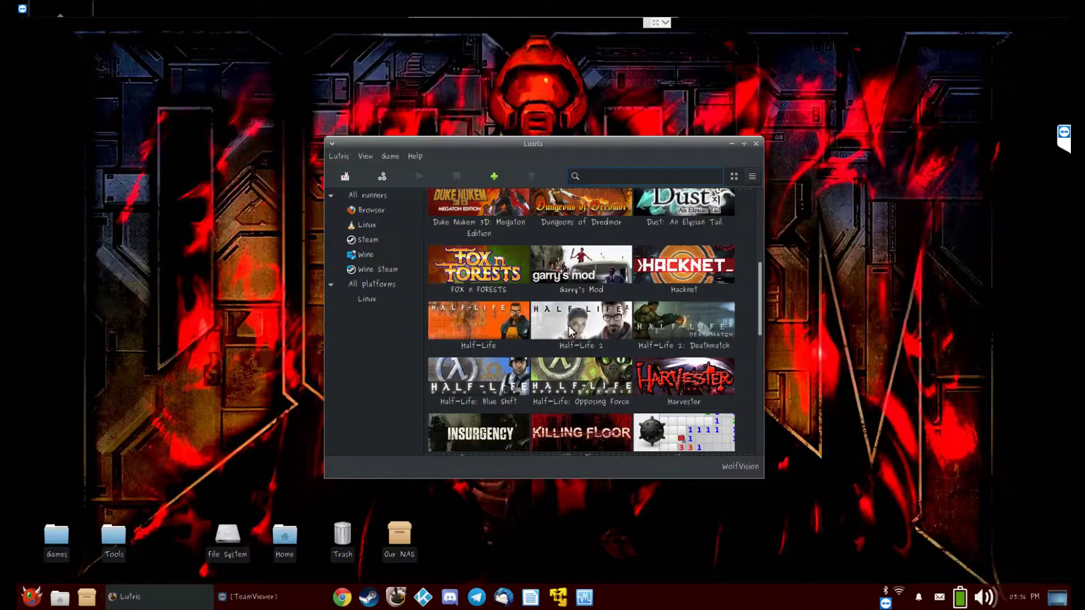
scroll(588, 323, up, 2)
scroll(506, 369, down, 8)
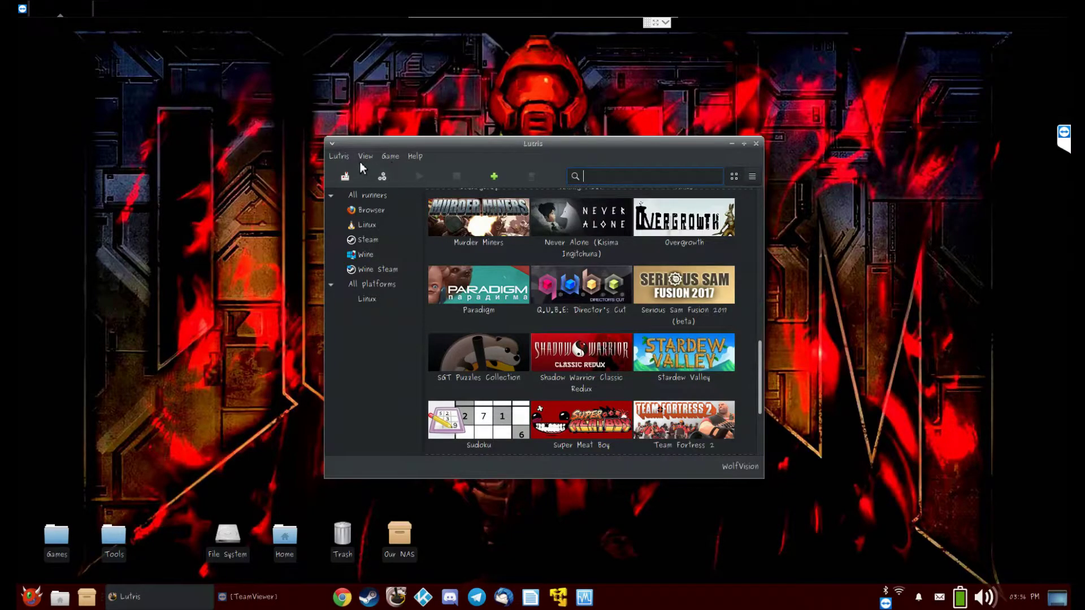
- Open the runner manager and scroll down to the Wine runner's version list
click(390, 177)
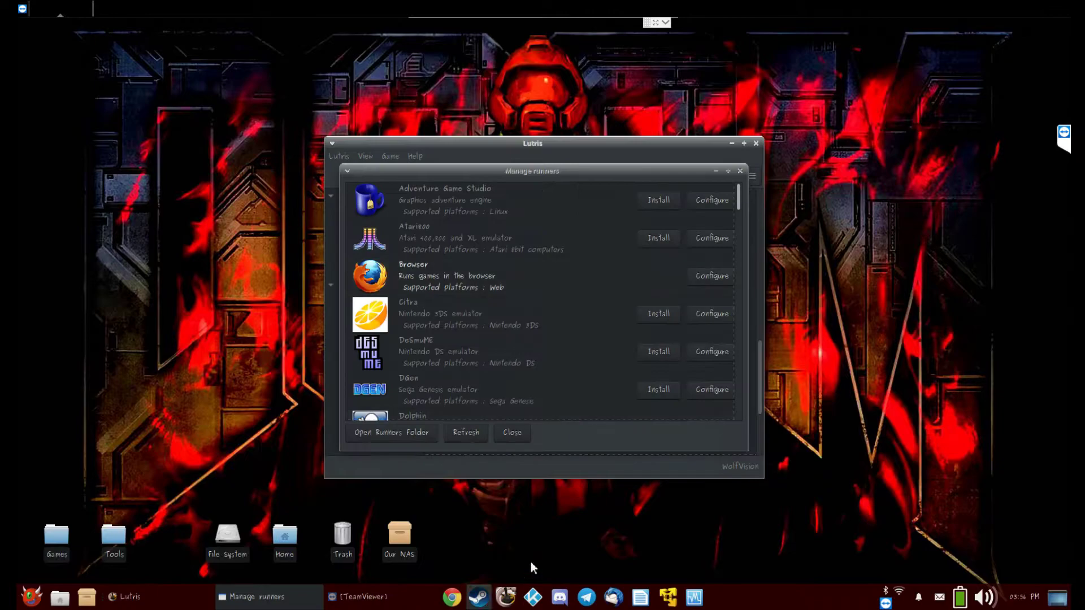
scroll(567, 336, down, 10)
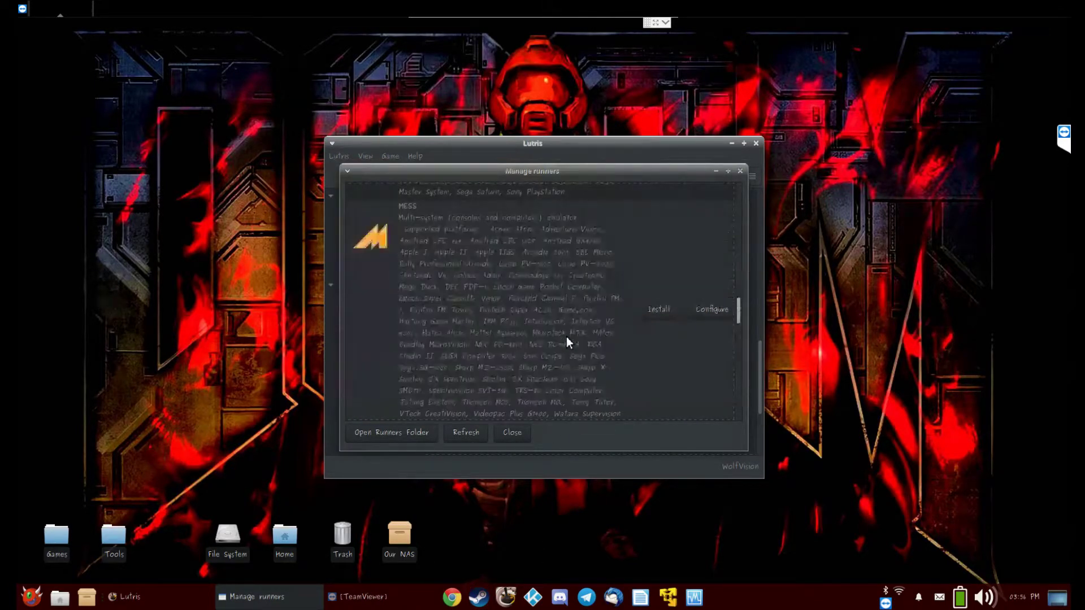
scroll(568, 337, up, 10)
scroll(573, 338, down, 8)
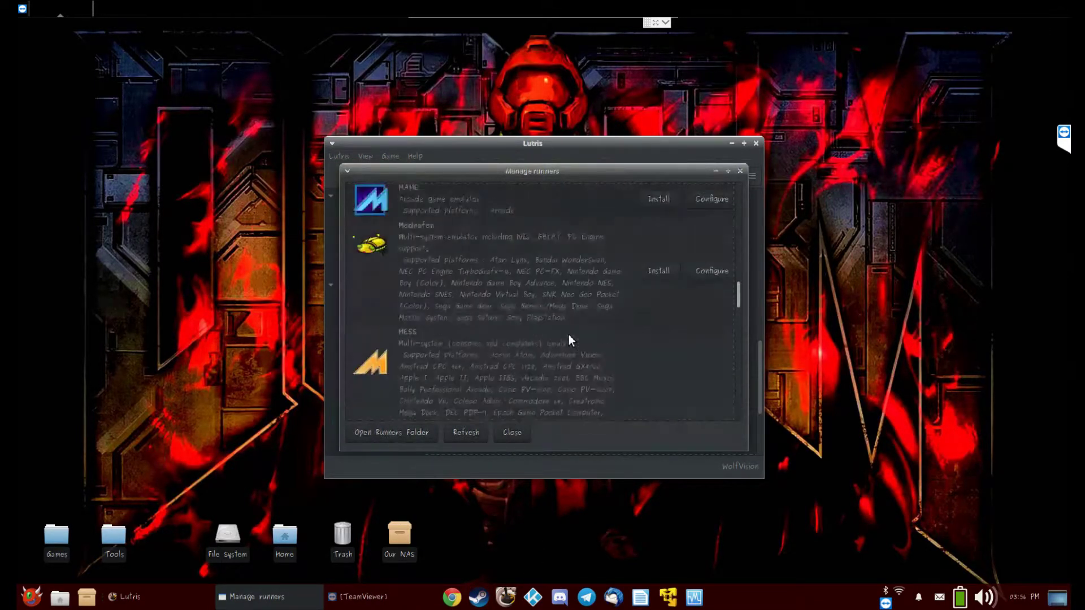
scroll(567, 338, down, 15)
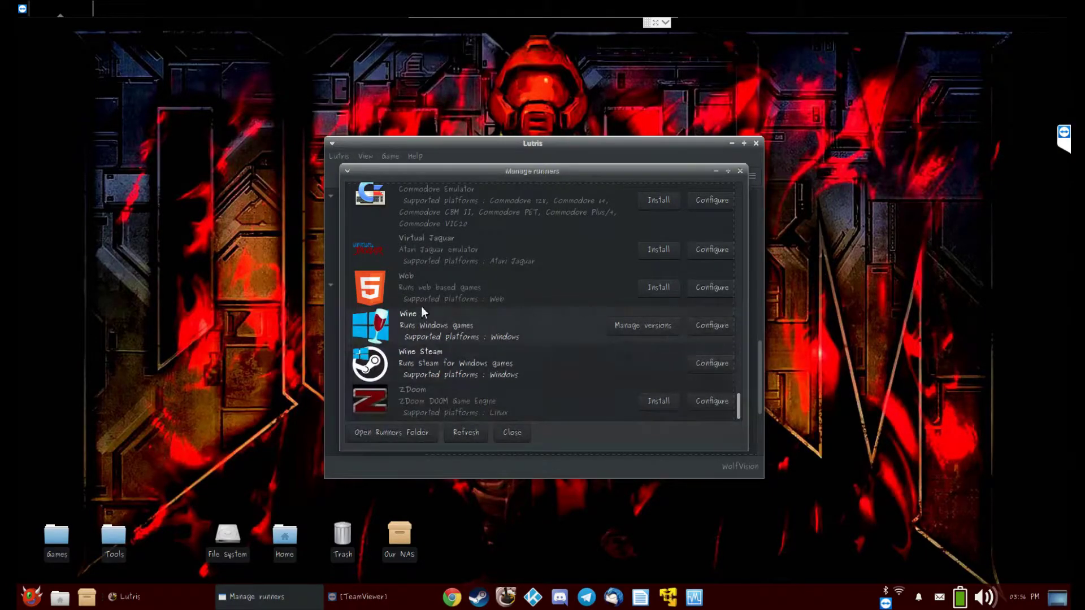
click(638, 331)
- Tick Wine 3.0 i386 to download it, then close the Wine versions and runner windows
scroll(537, 348, down, 2)
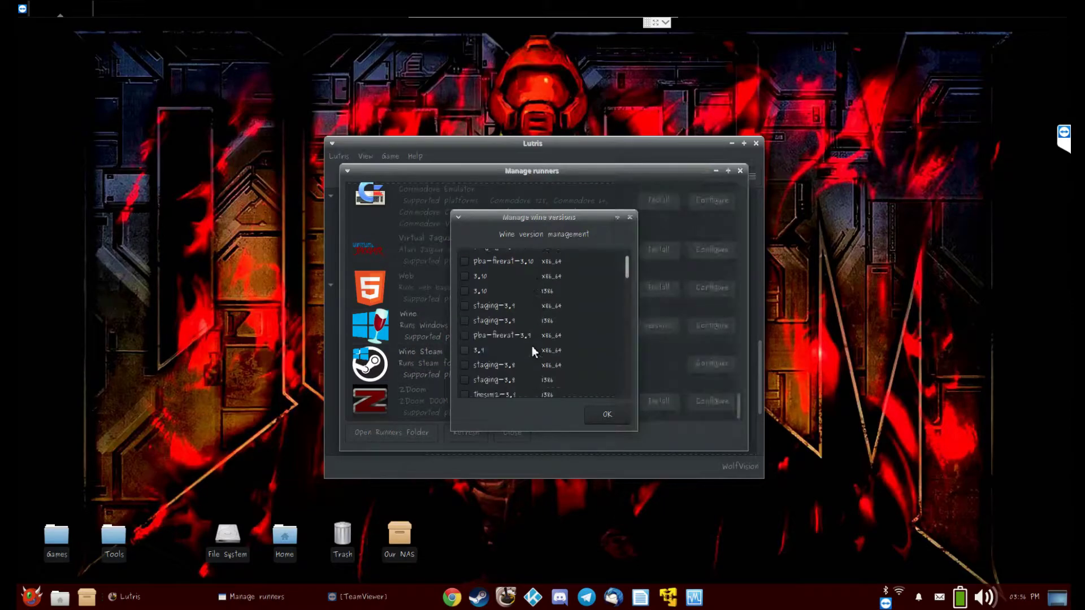
scroll(534, 351, down, 5)
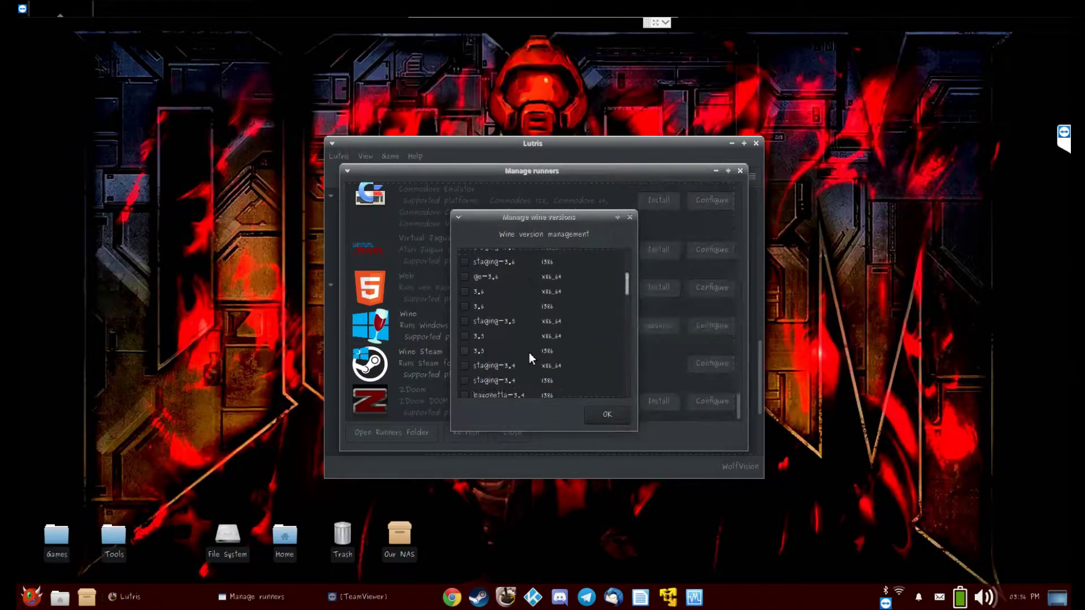
scroll(529, 352, down, 4)
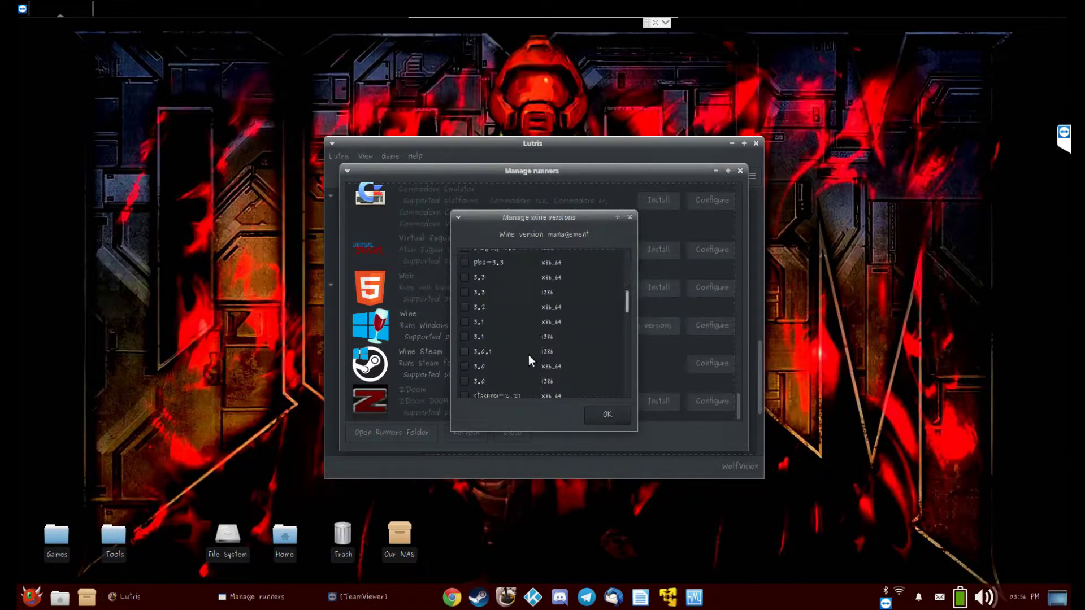
scroll(528, 355, down, 2)
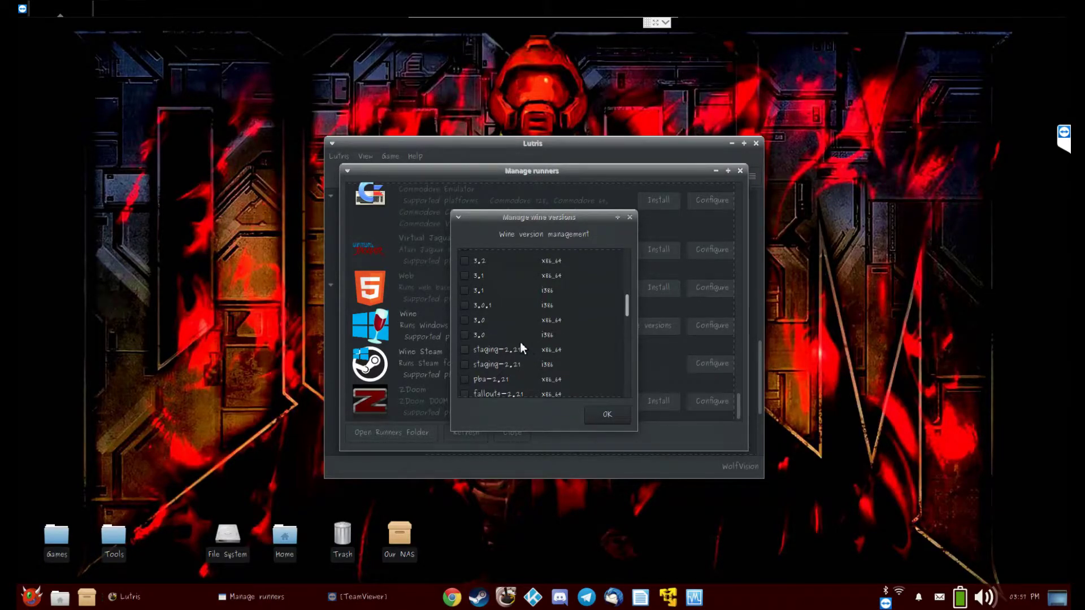
scroll(526, 337, up, 3)
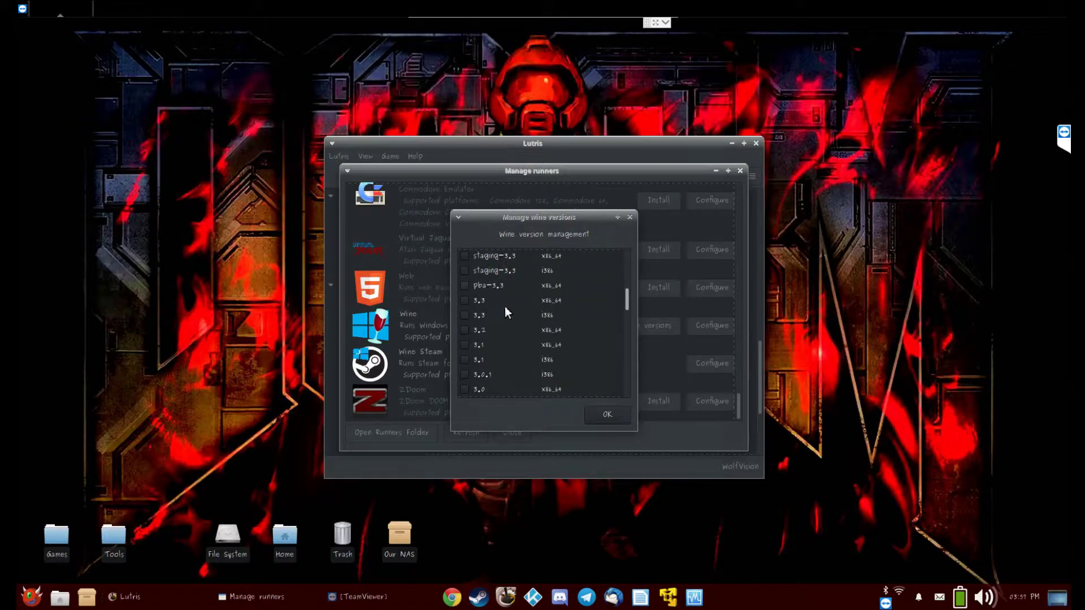
scroll(593, 324, down, 3)
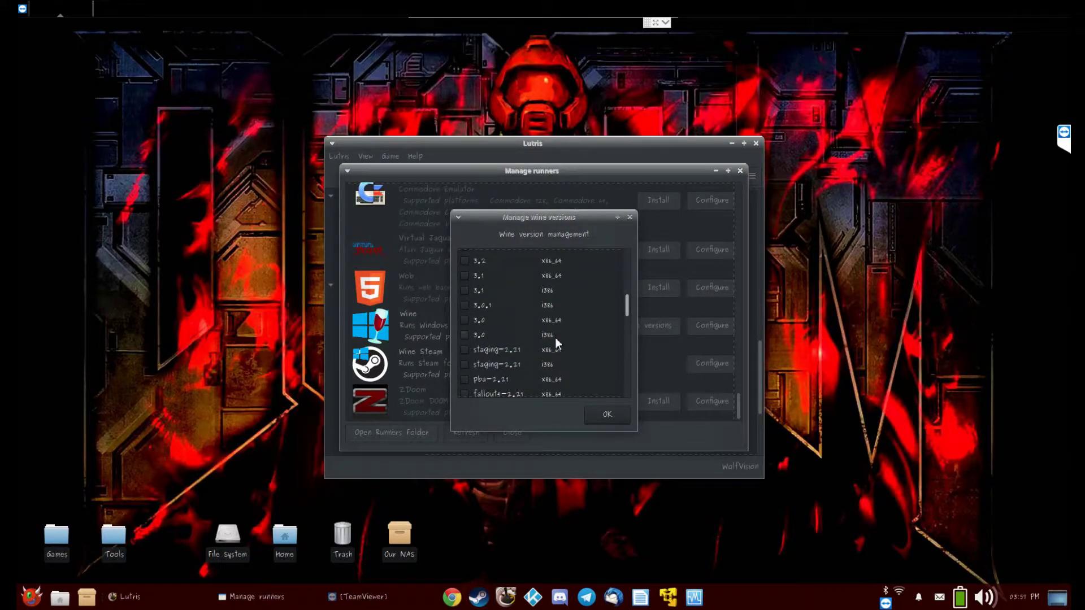
click(465, 335)
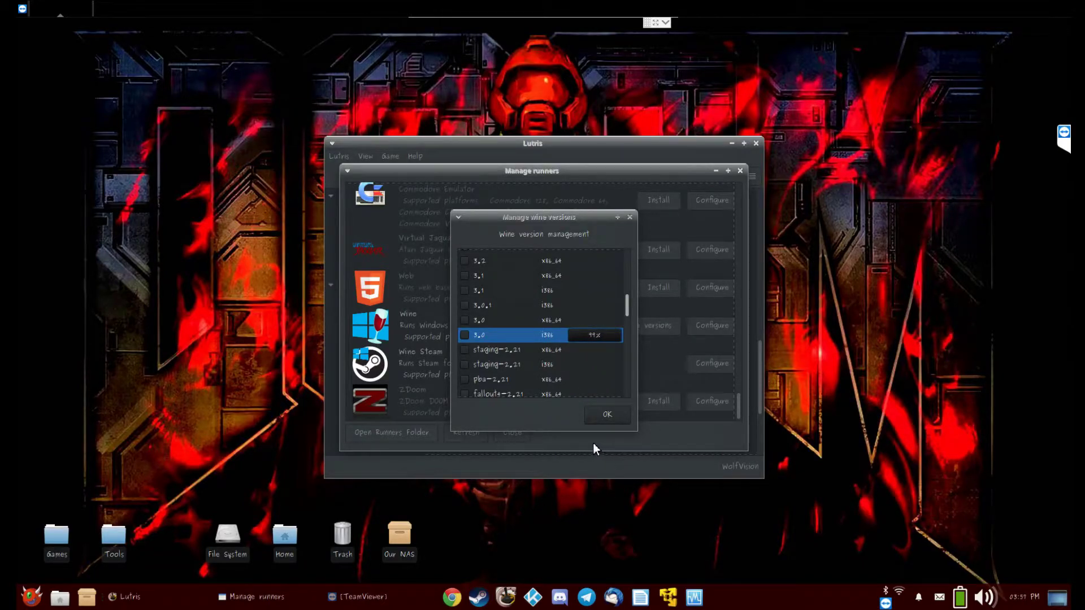
click(603, 421)
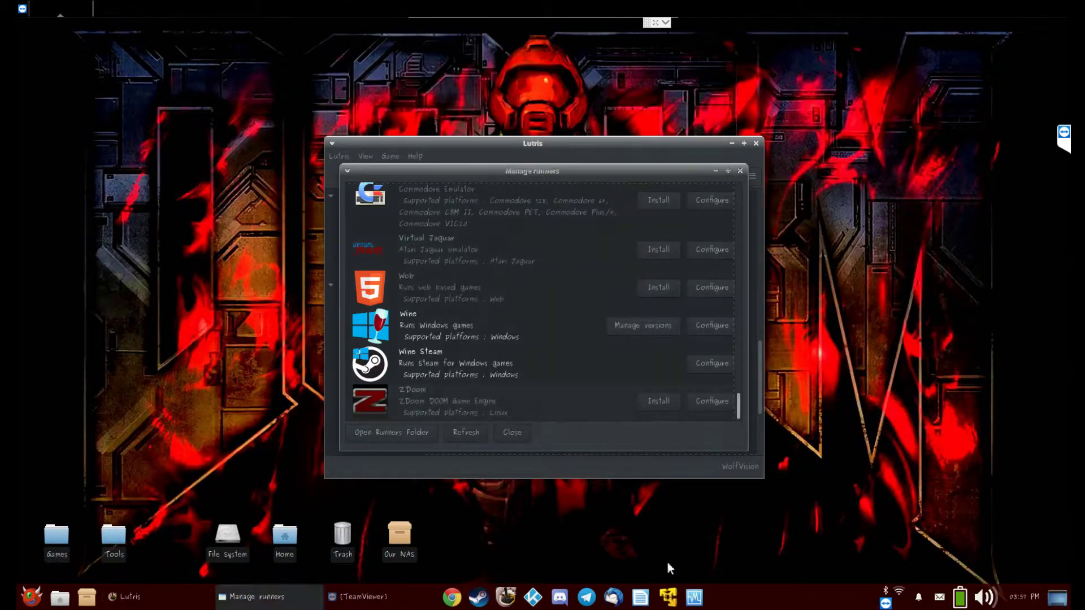
click(739, 171)
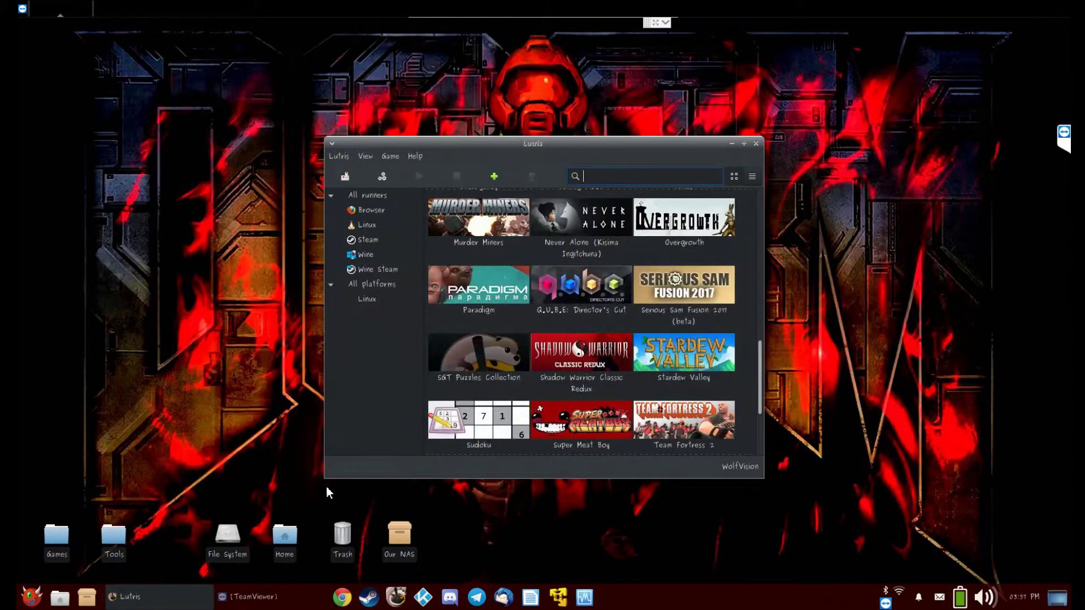
- Launch Google Chrome and search Google for 'halo custom edition setup'
click(342, 594)
mouse_move(423, 90)
mouse_down()
mouse_move(613, 225)
mouse_move(623, 270)
mouse_up()
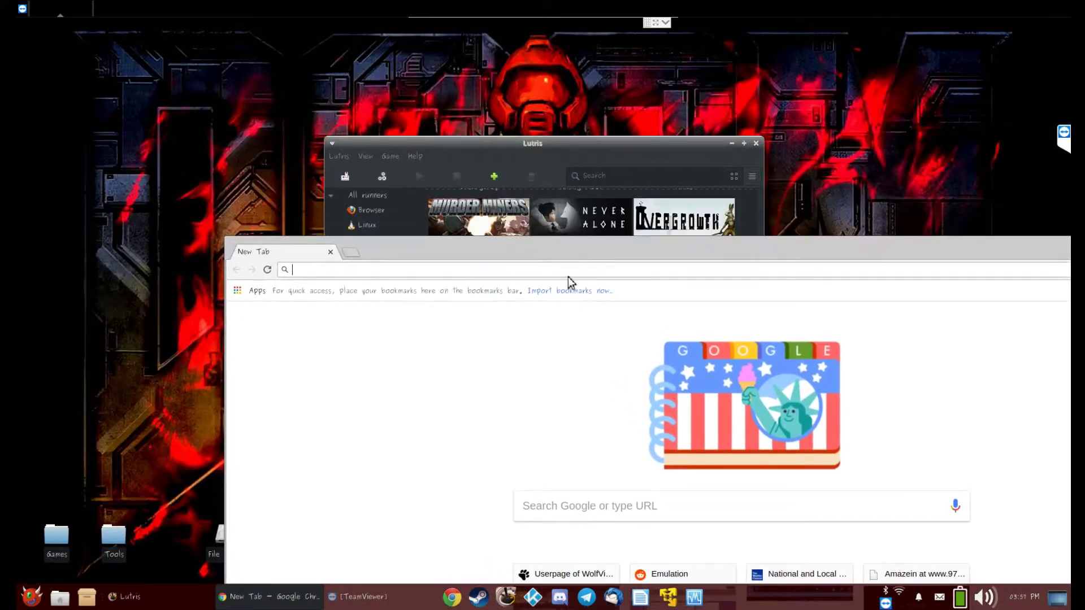
text(ha)
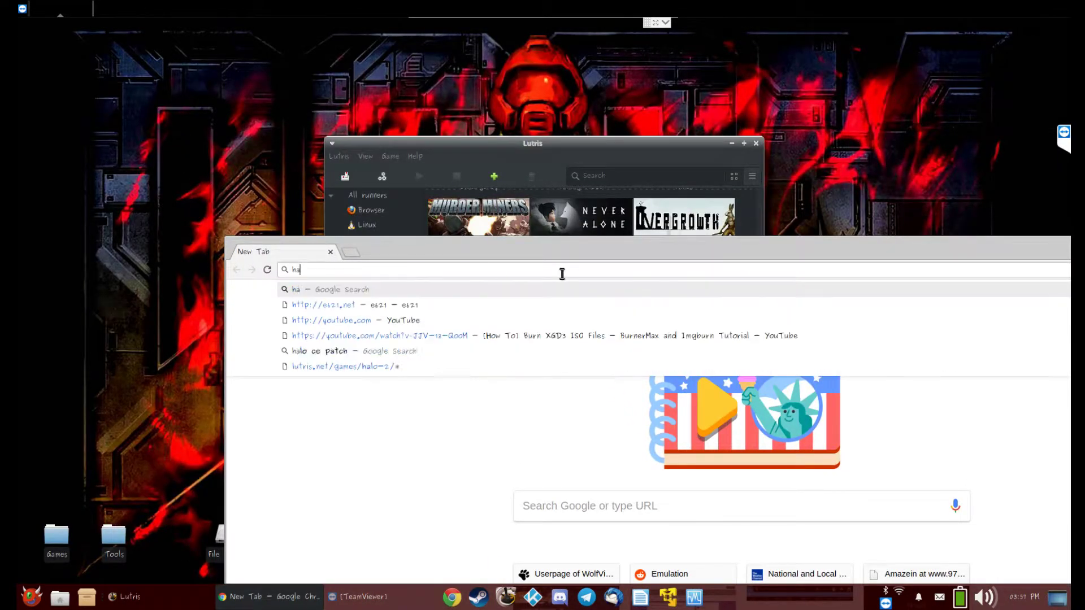
text(lo custom edition setup)
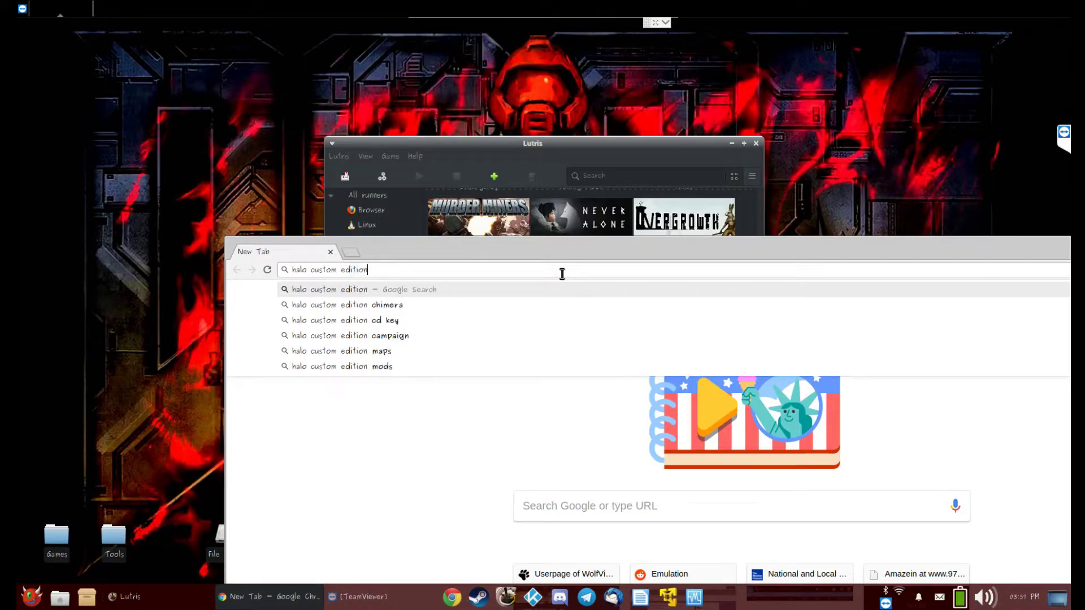
key(Return)
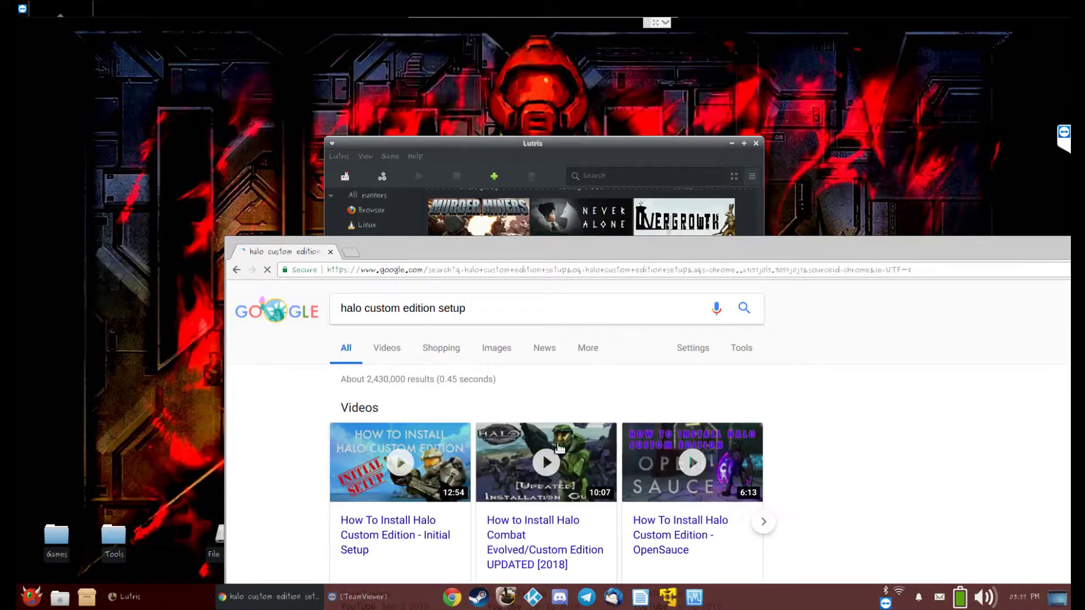
- Open the hce.halomaps.org Halo Custom Edition page and start downloading halocesetup_en_1.00.exe
drag(548, 259, 517, 136)
scroll(499, 306, down, 4)
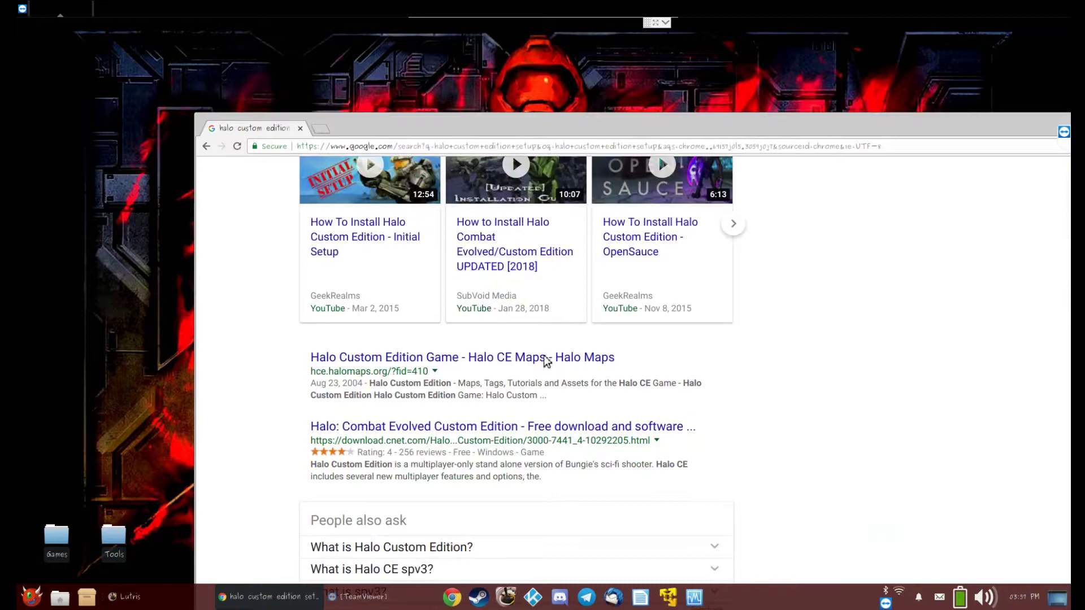
click(464, 360)
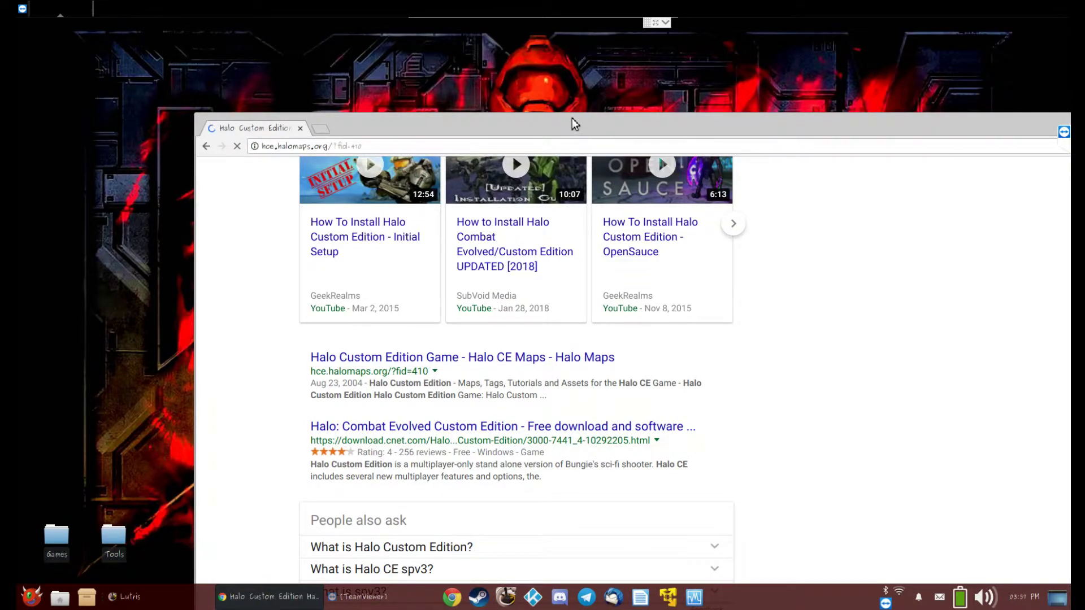
drag(572, 117, 536, 68)
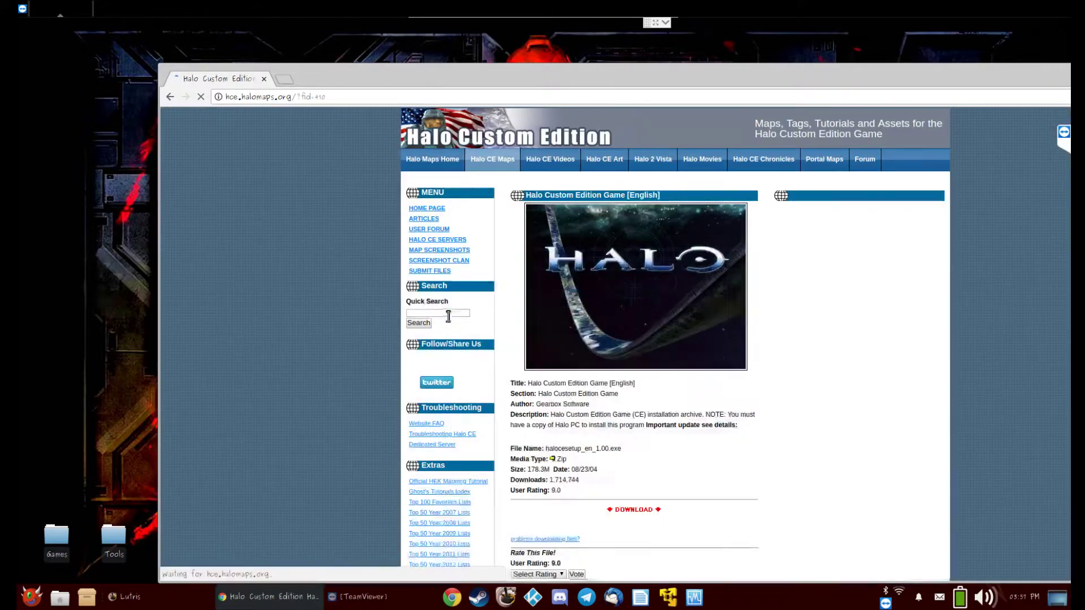
scroll(632, 439, down, 3)
click(634, 423)
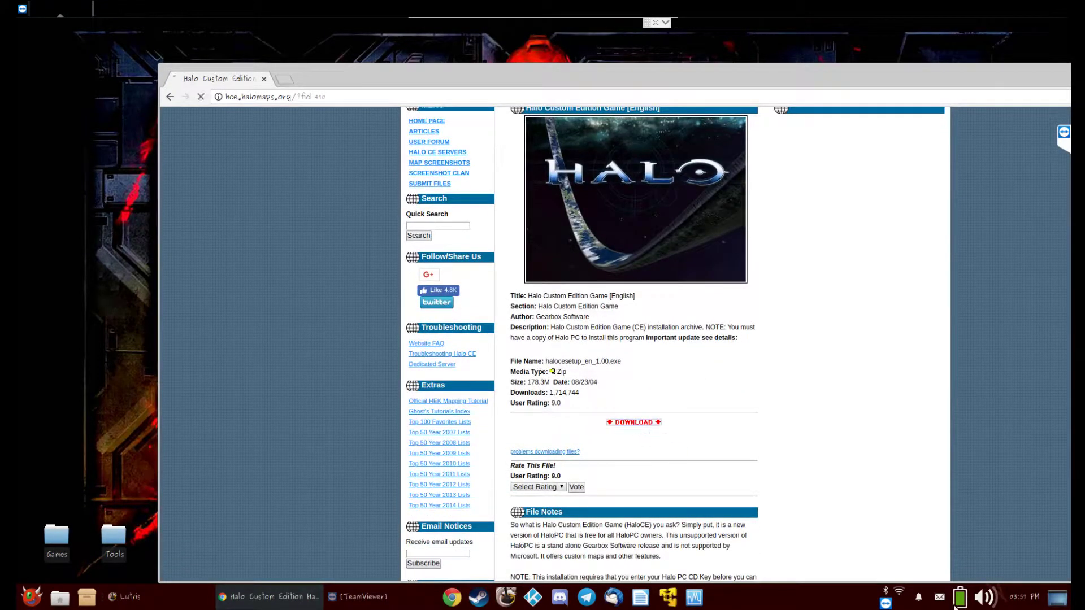
scroll(542, 271, down, 5)
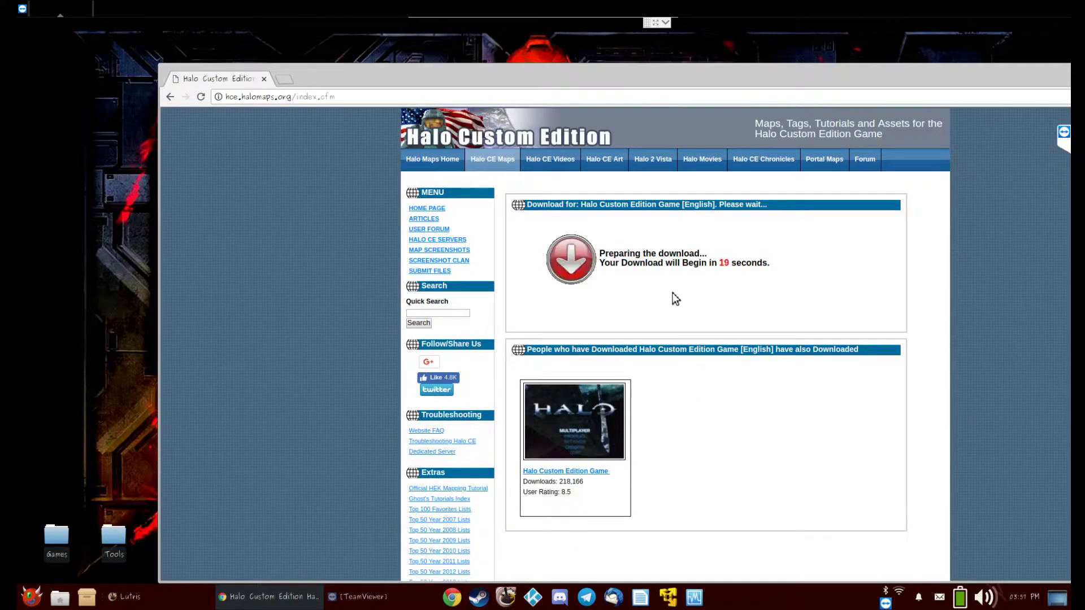
- In a new tab, search 'halo ce update' and open the Halo PC/CE 1.0.10 announcement post
click(281, 81)
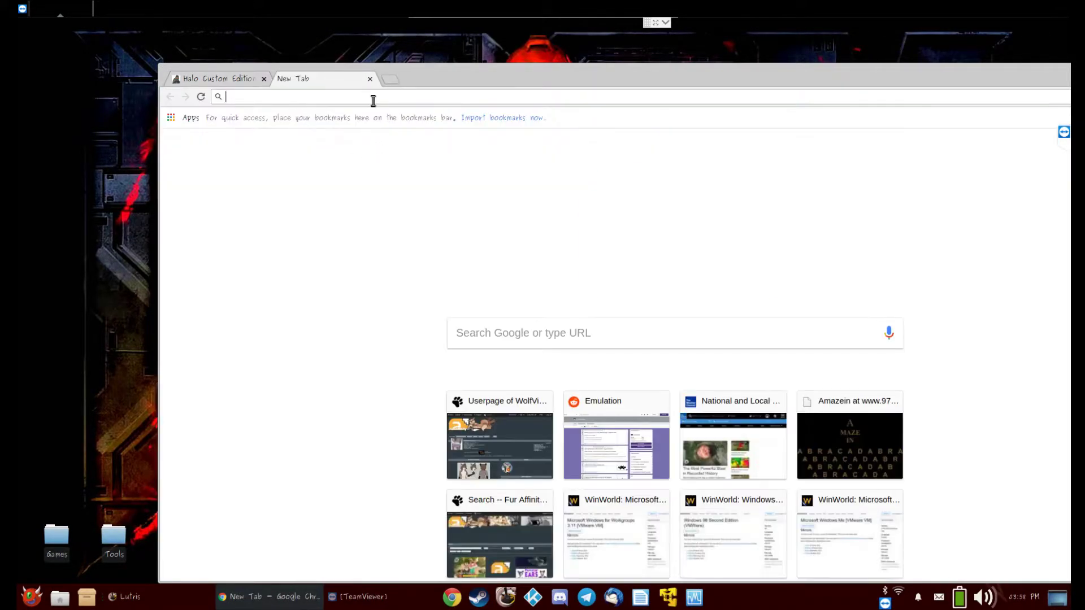
text(halo c)
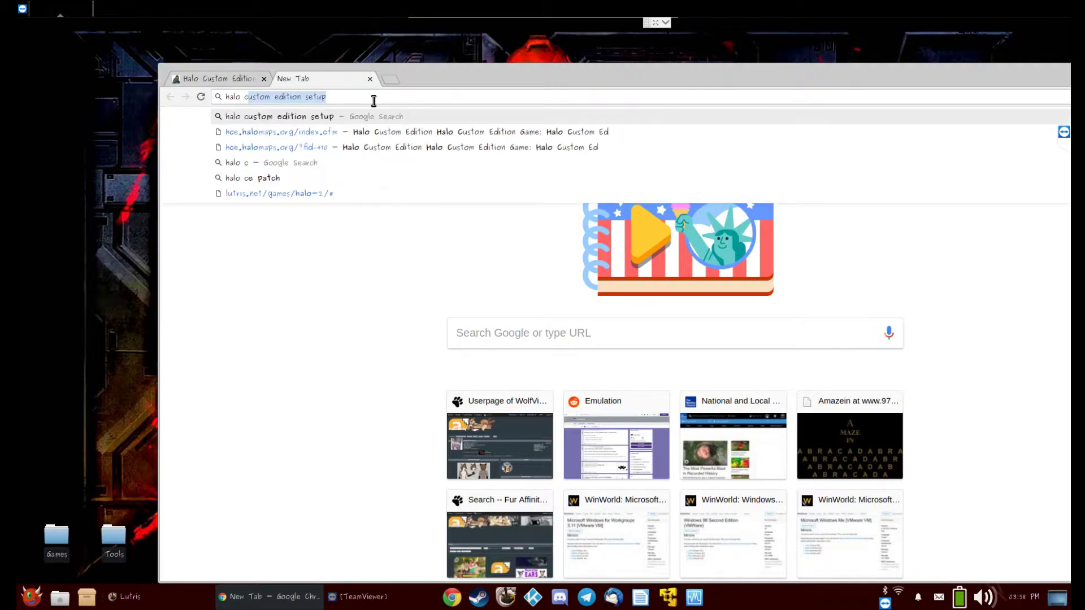
text(e update)
key(Return)
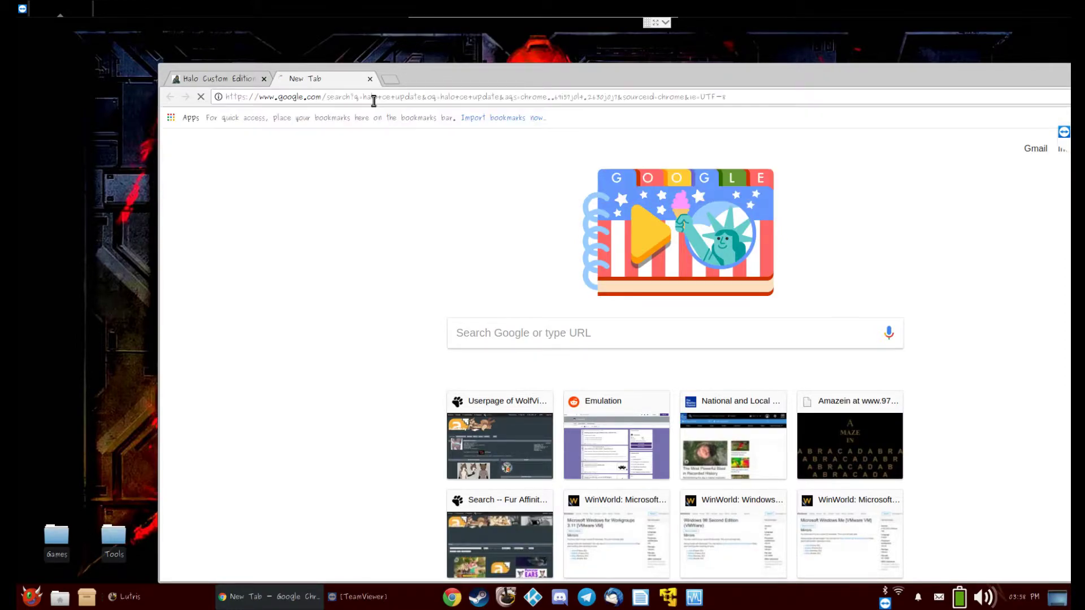
click(423, 237)
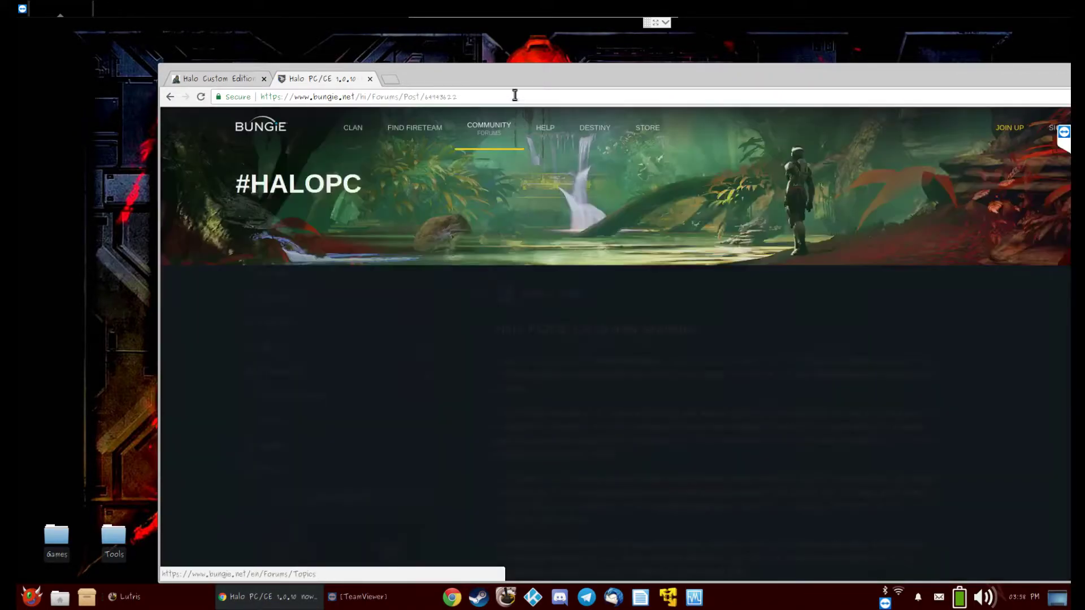
scroll(585, 325, down, 7)
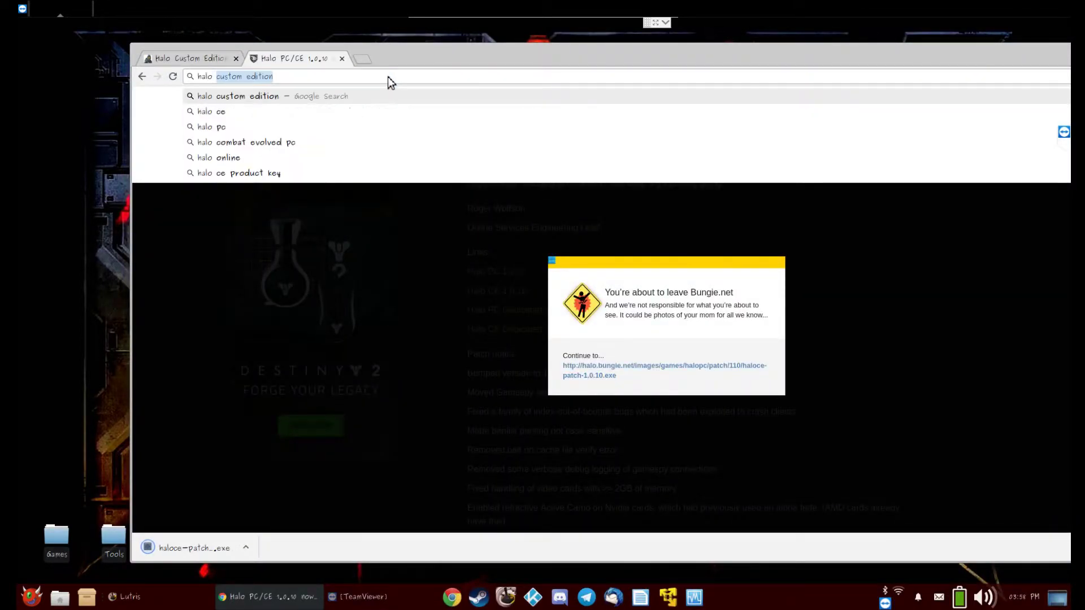
- Search 'halo anticheat 2', open the HAC2 site, and download release.zip
text(anticheat 2)
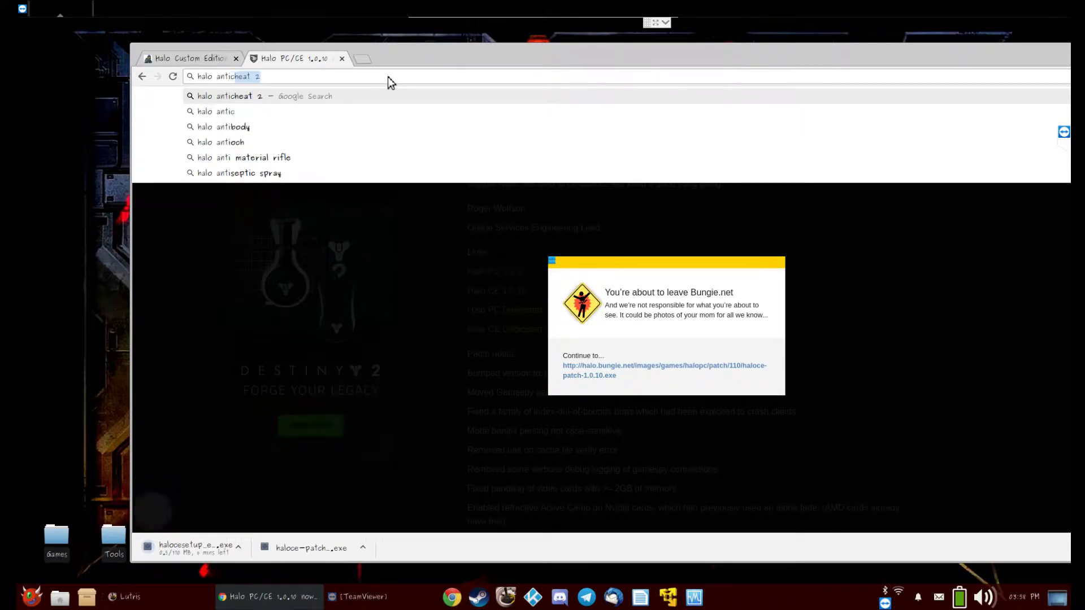
key(Return)
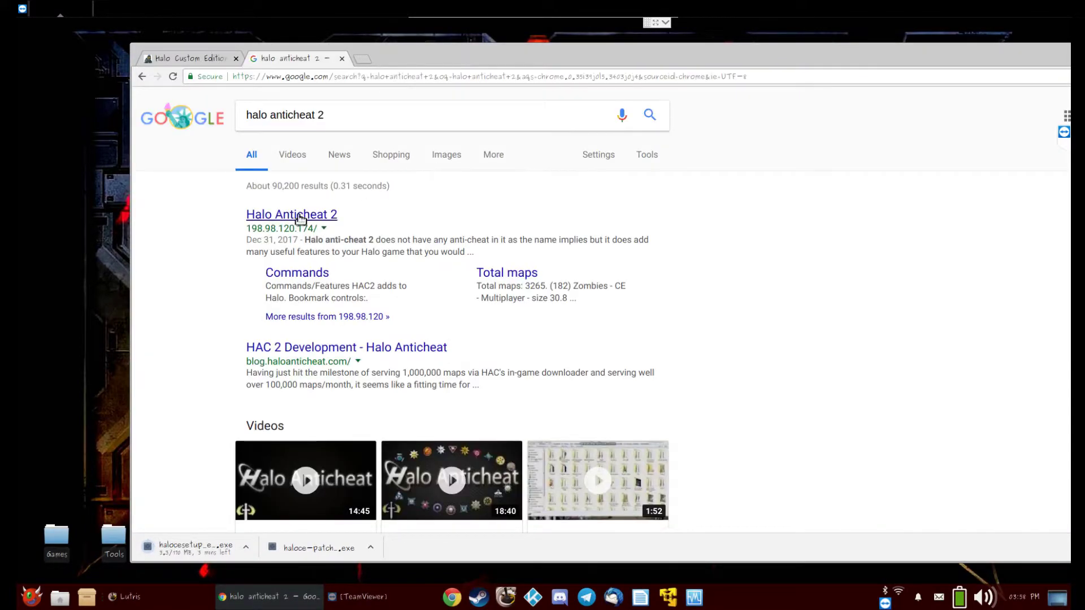
click(300, 218)
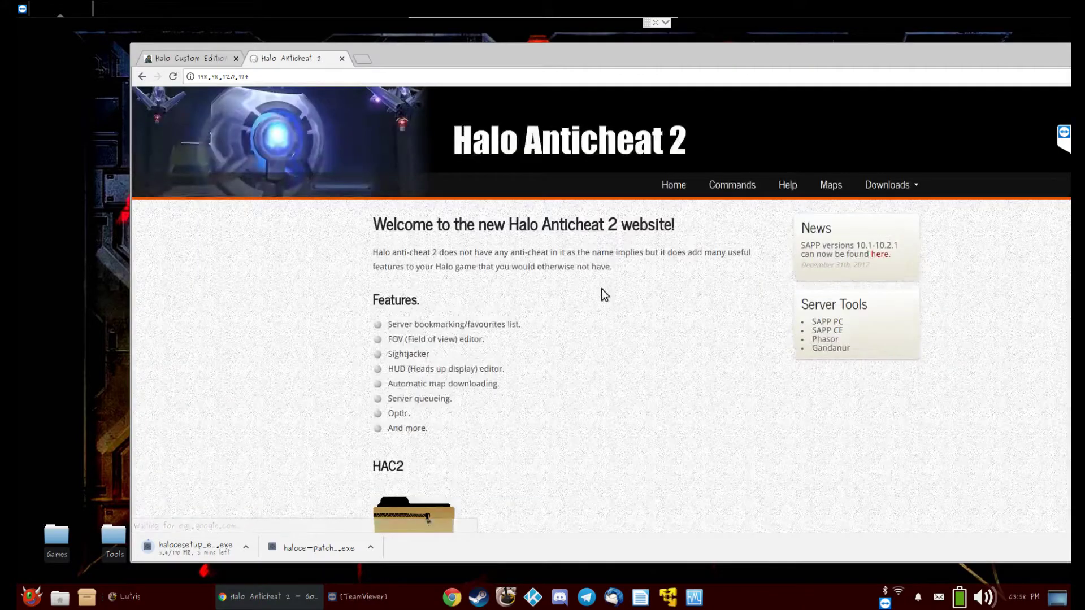
scroll(441, 329, down, 5)
click(443, 372)
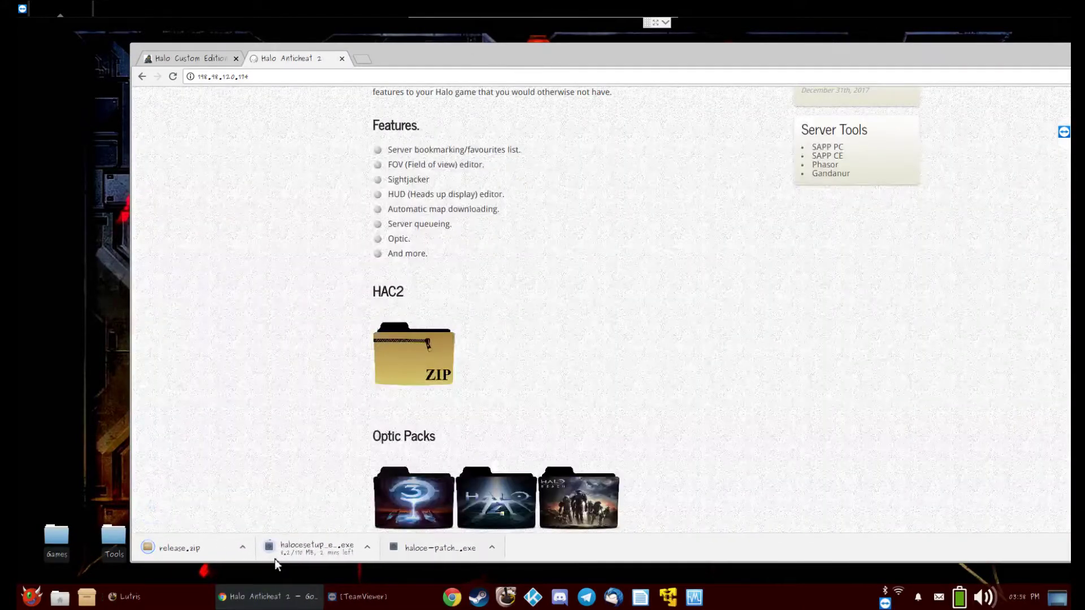
- In a new tab, search Google for 'chimera' and scan the results
click(362, 60)
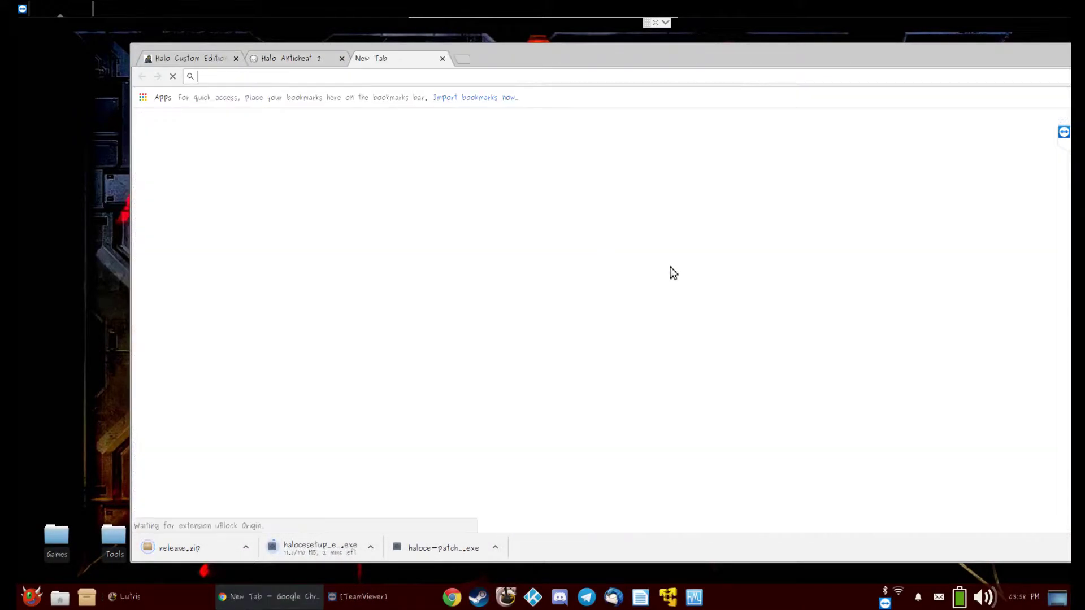
text(chijm)
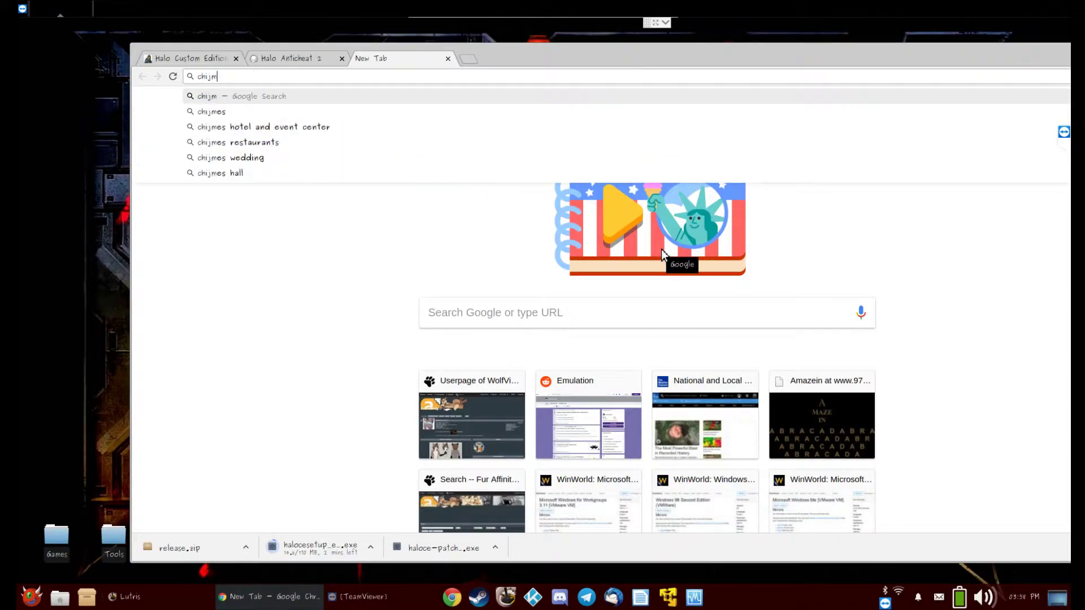
key(BackSpace)
text(mera)
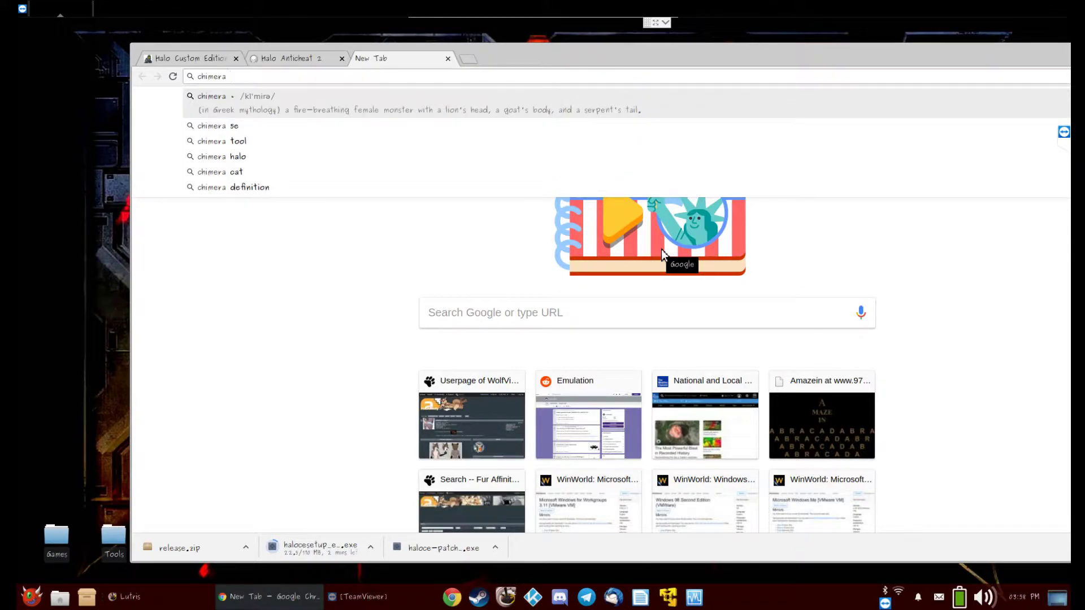
key(Return)
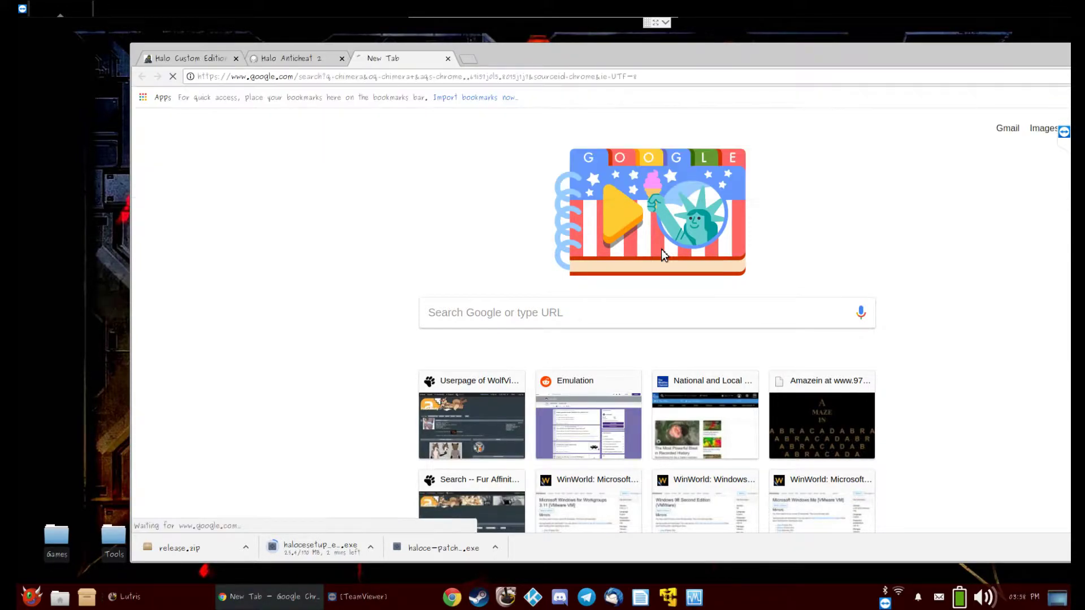
scroll(387, 388, down, 2)
scroll(387, 387, down, 3)
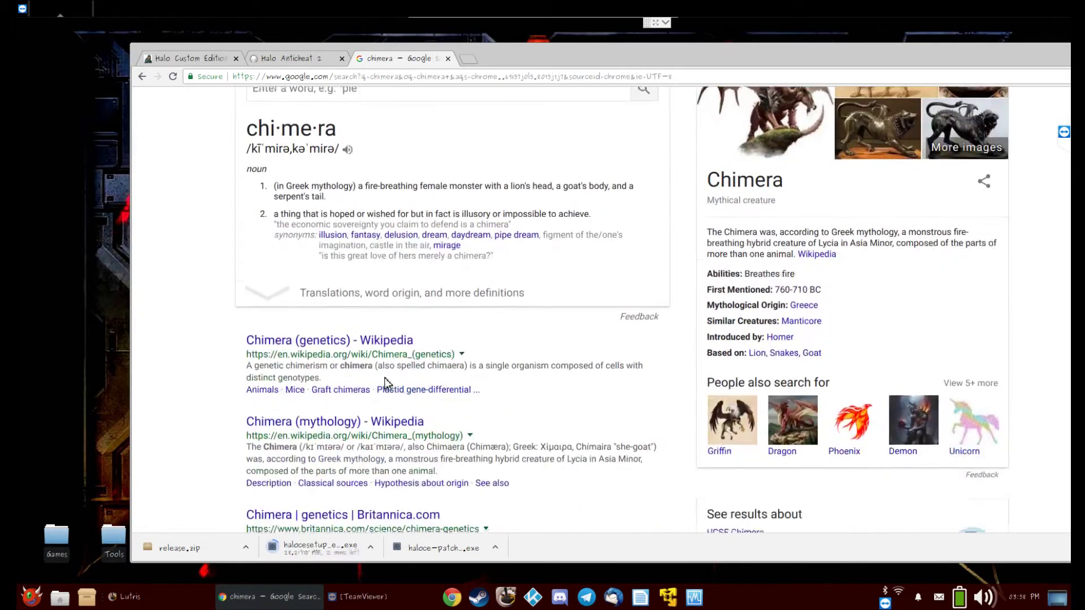
scroll(384, 363, up, 5)
- Refine the search to 'chimera halo' and open the Chimera (build 49) Open Carnage topic
click(385, 115)
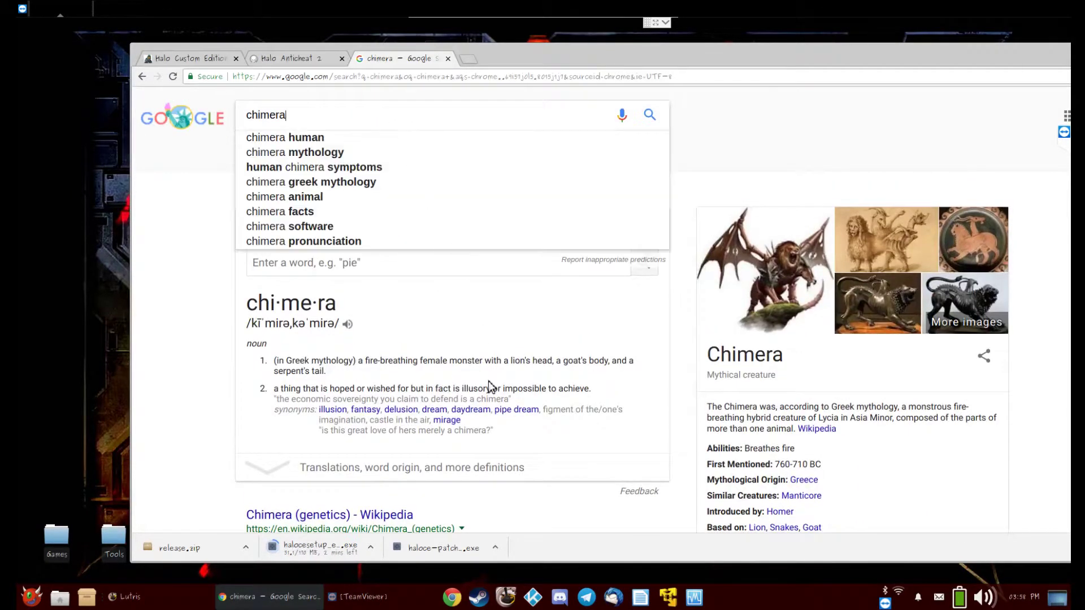
text(hl)
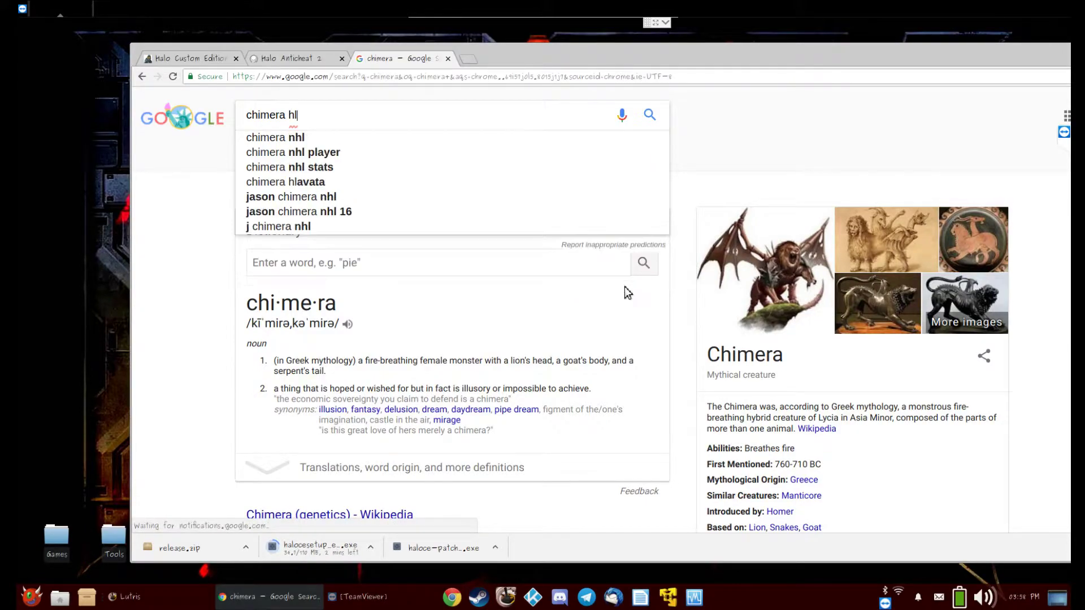
key(BackSpace)
text(alo)
key(Return)
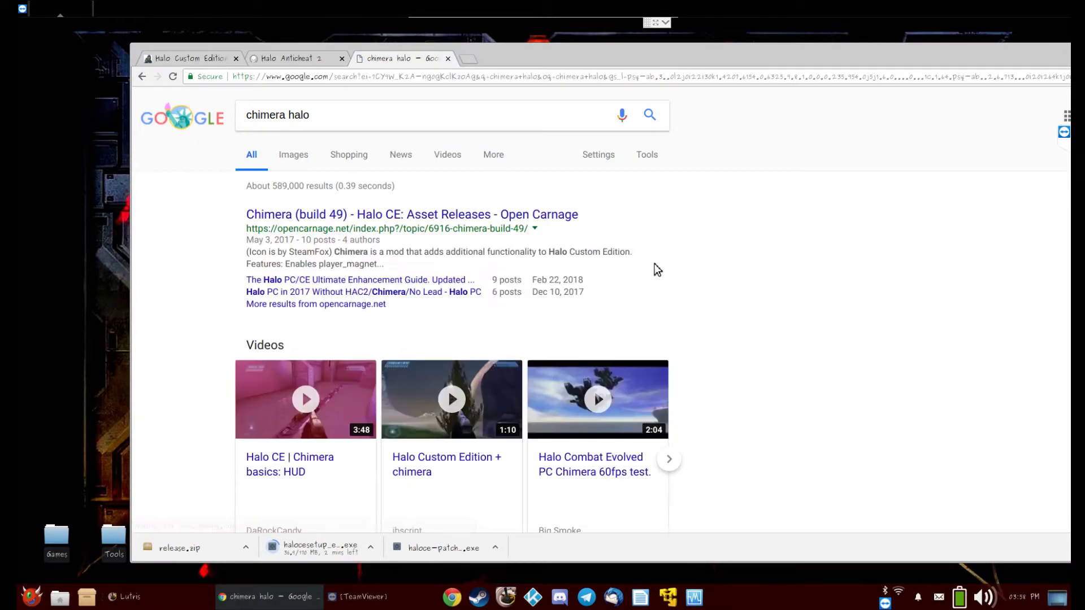
click(359, 214)
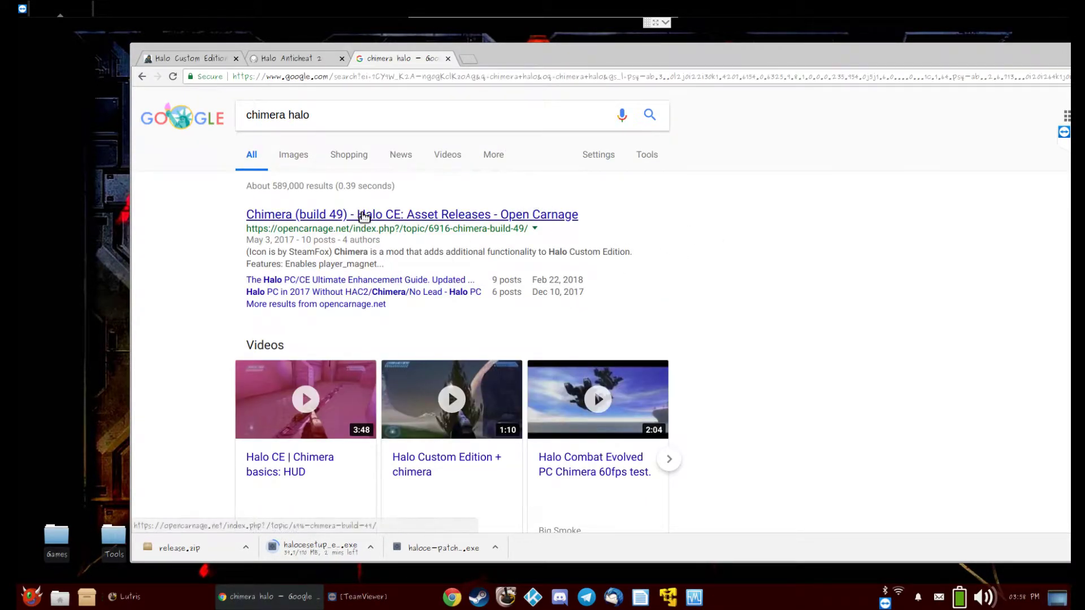
- Jump to the last pages of the Chimera thread and browse page 17 for the build post
scroll(514, 257, down, 3)
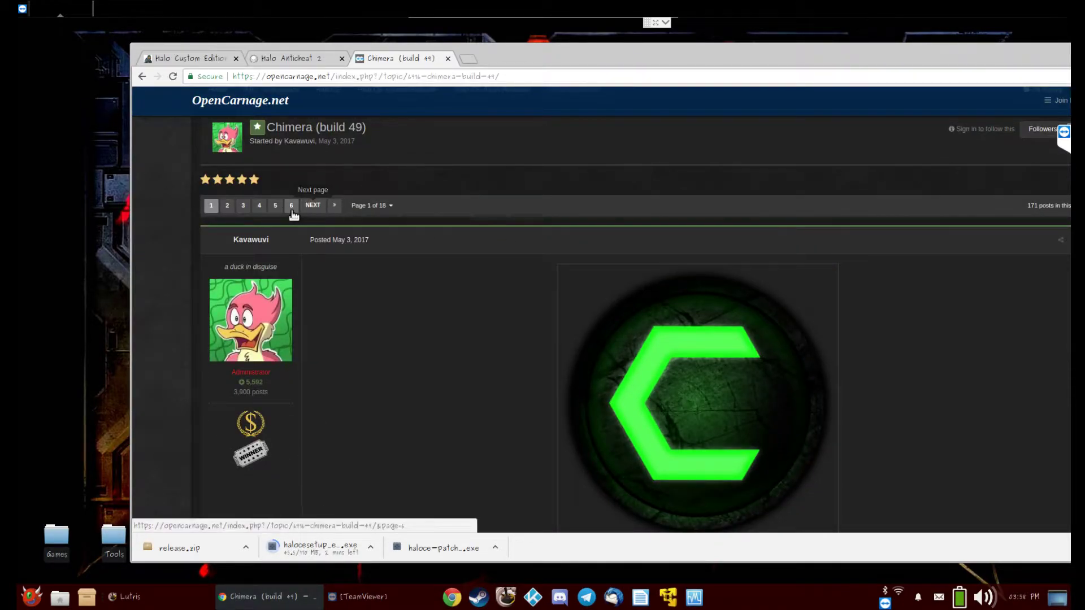
click(336, 206)
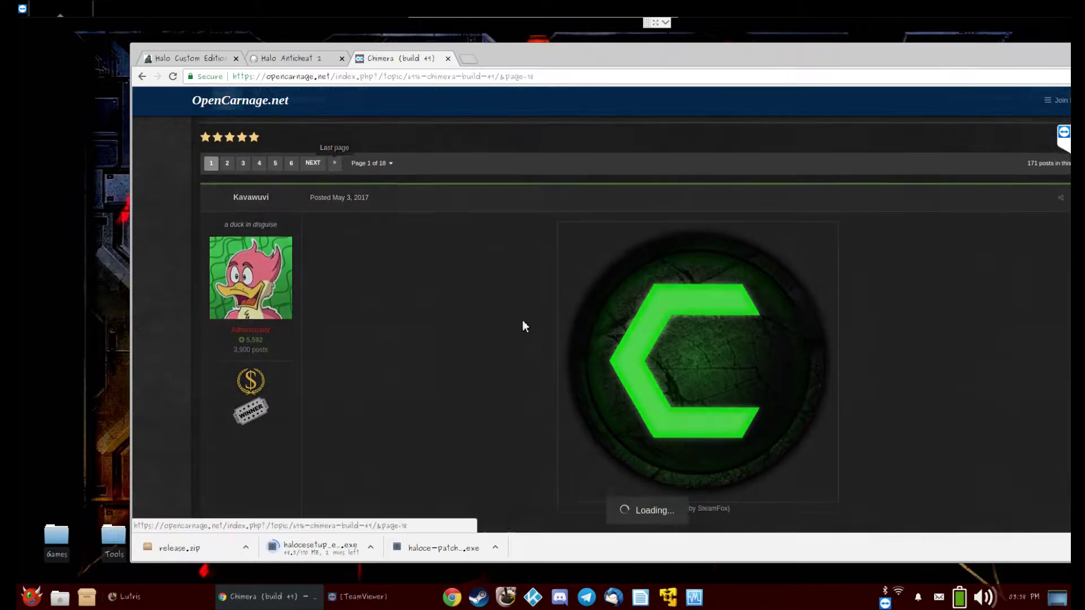
scroll(642, 395, down, 10)
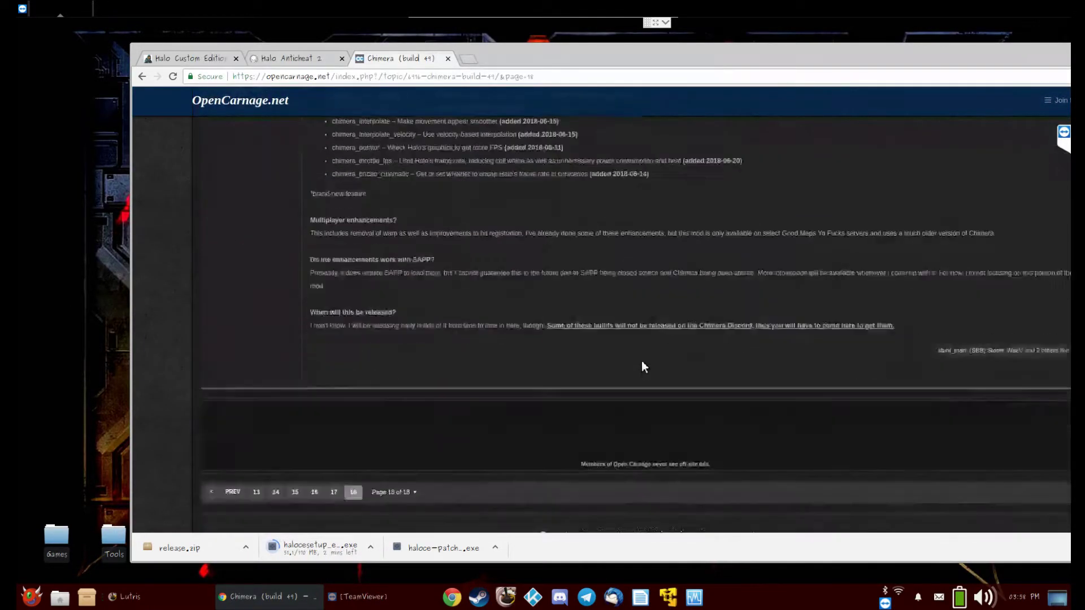
click(333, 250)
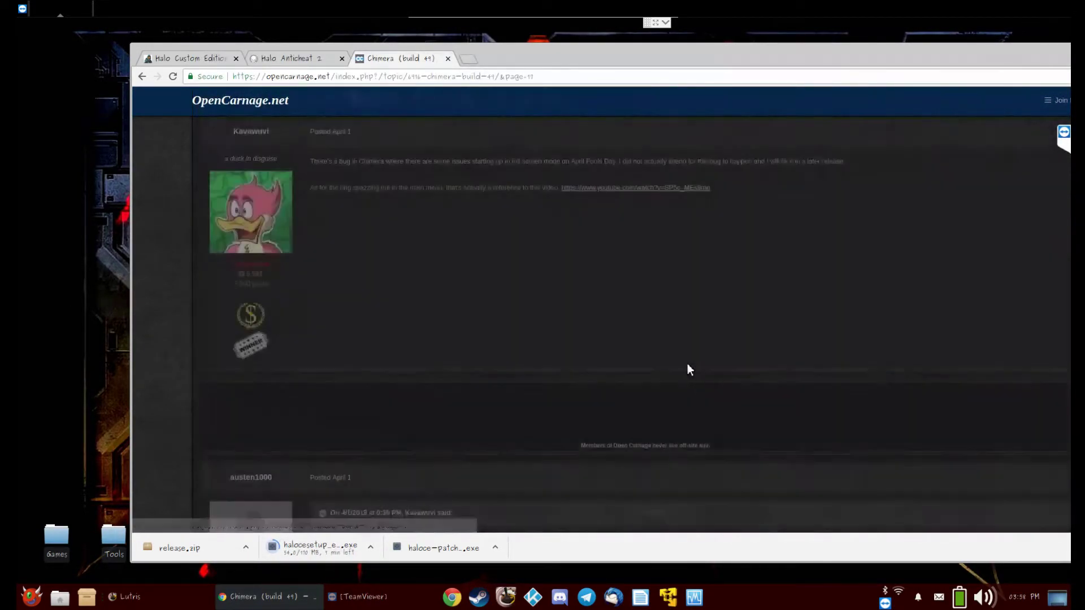
scroll(653, 239, down, 3)
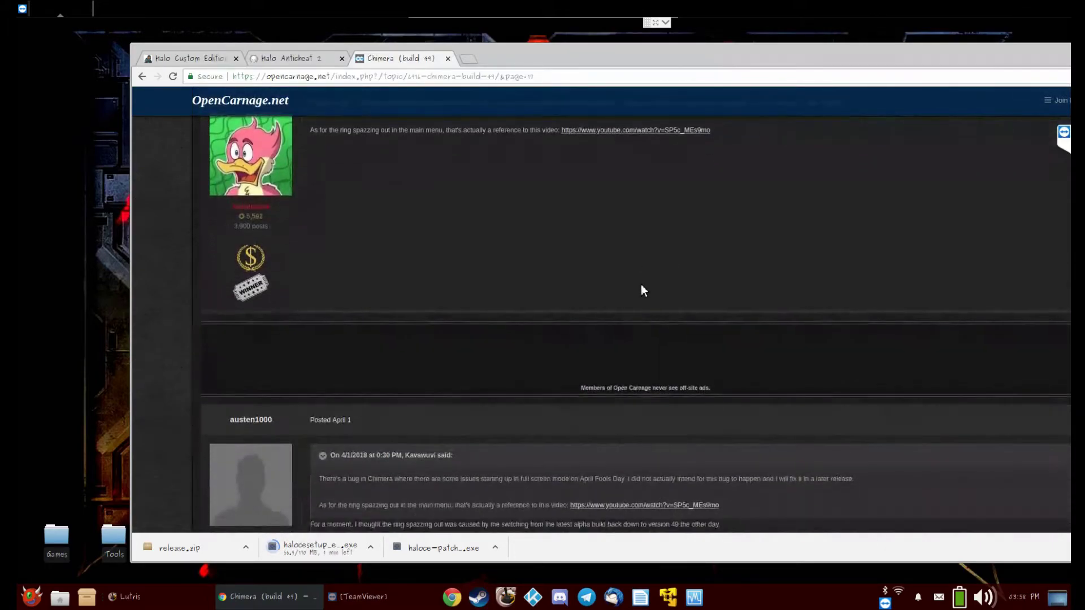
scroll(646, 323, down, 6)
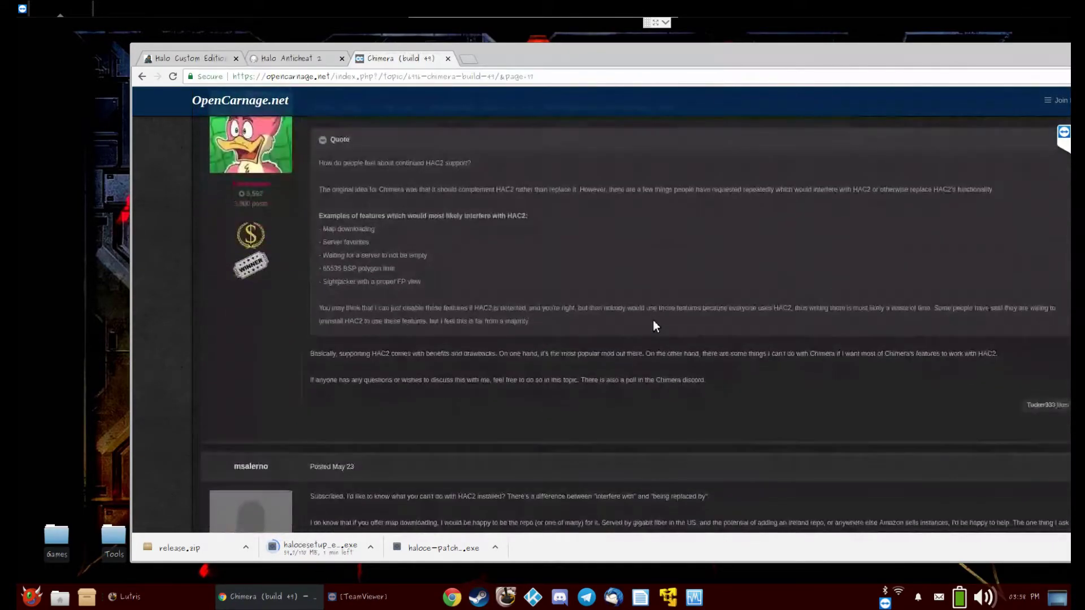
scroll(653, 320, down, 1)
scroll(633, 295, down, 4)
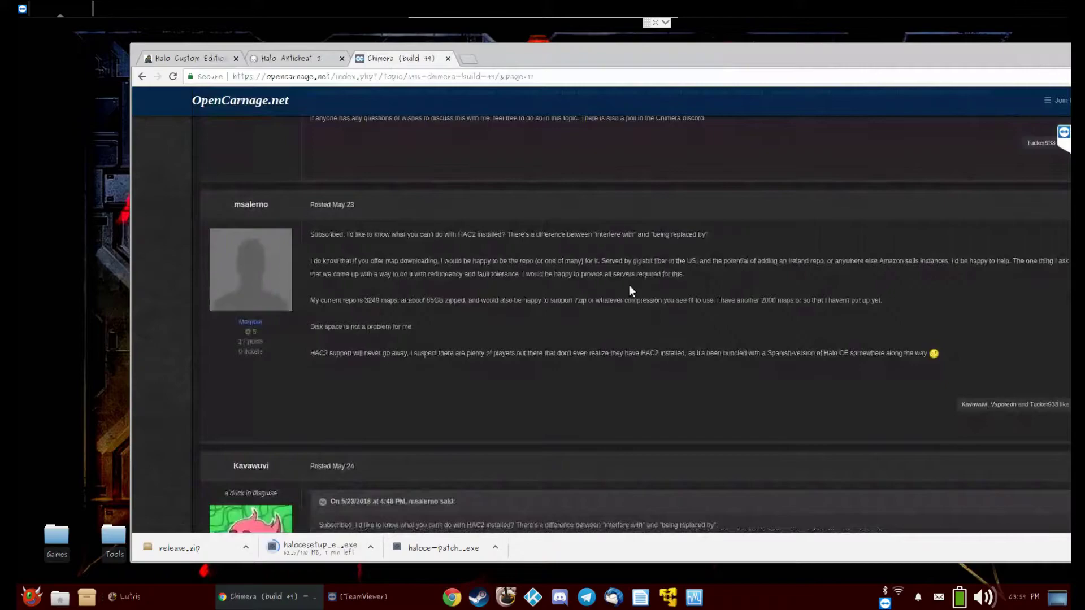
scroll(632, 294, down, 2)
scroll(632, 298, down, 6)
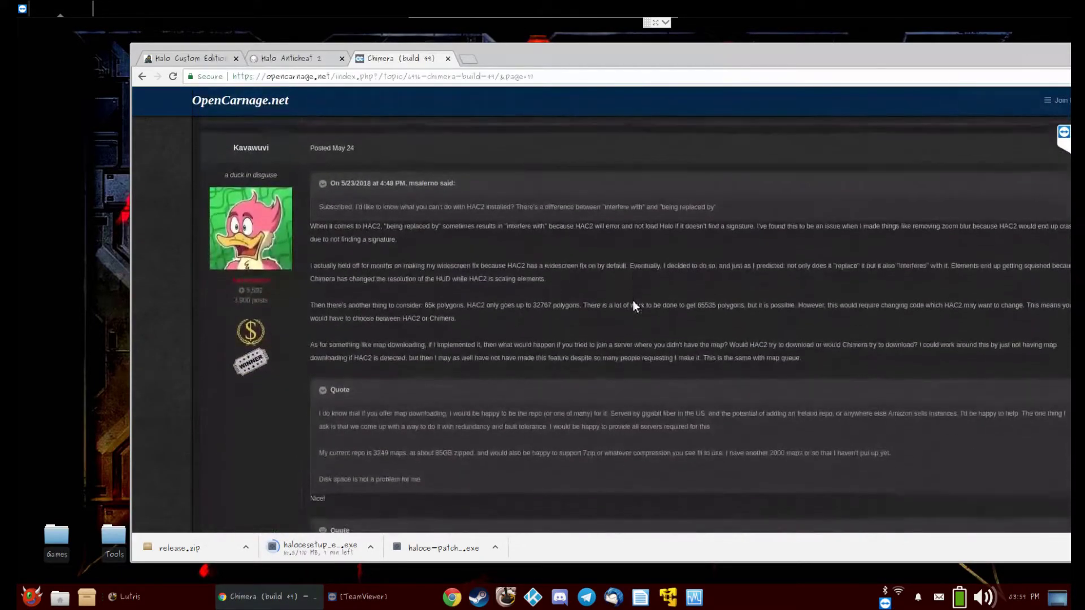
scroll(629, 308, down, 10)
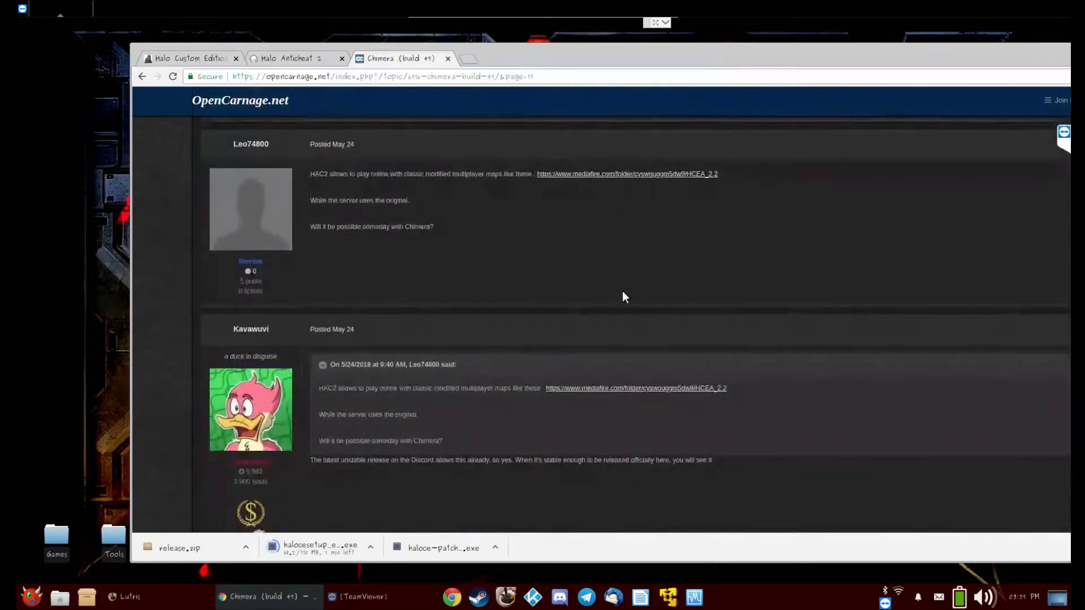
scroll(622, 305, up, 2)
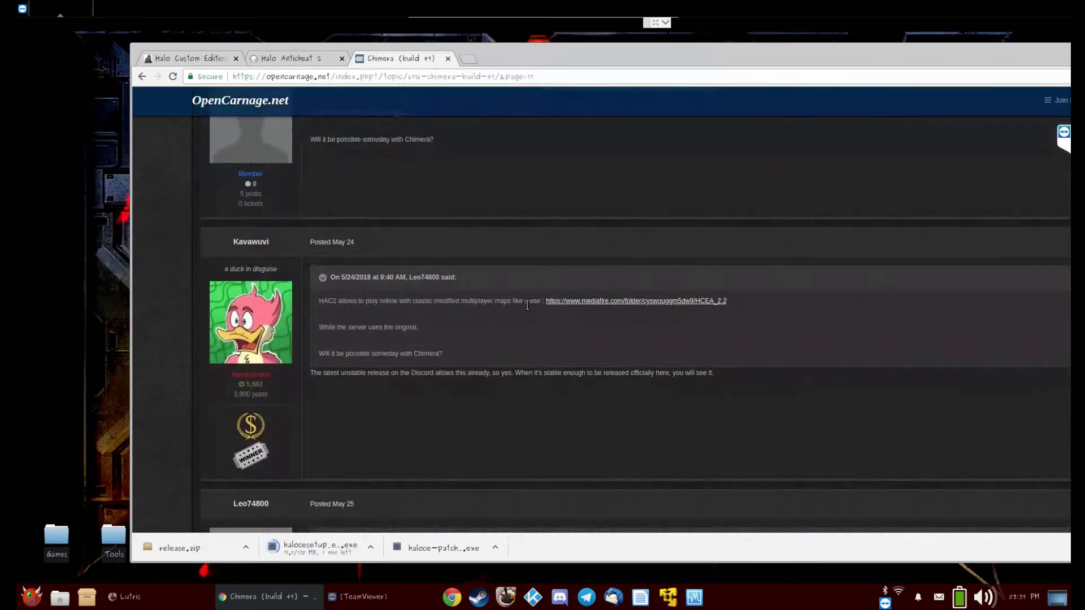
scroll(530, 373, down, 9)
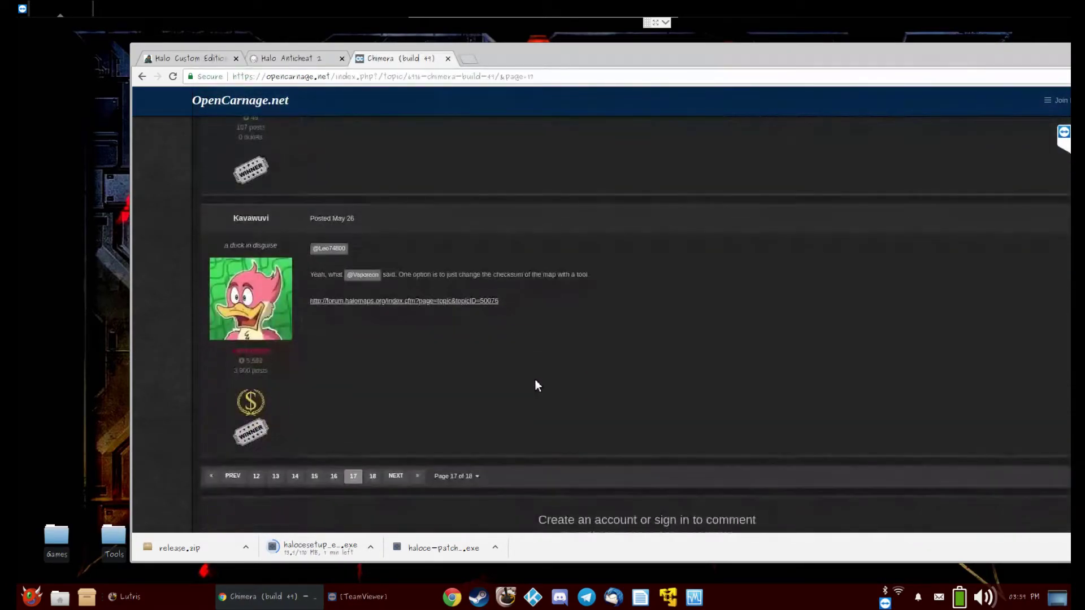
- Go back to page 16 and download chimera_build_-560.7z from the post
key(alt+Left)
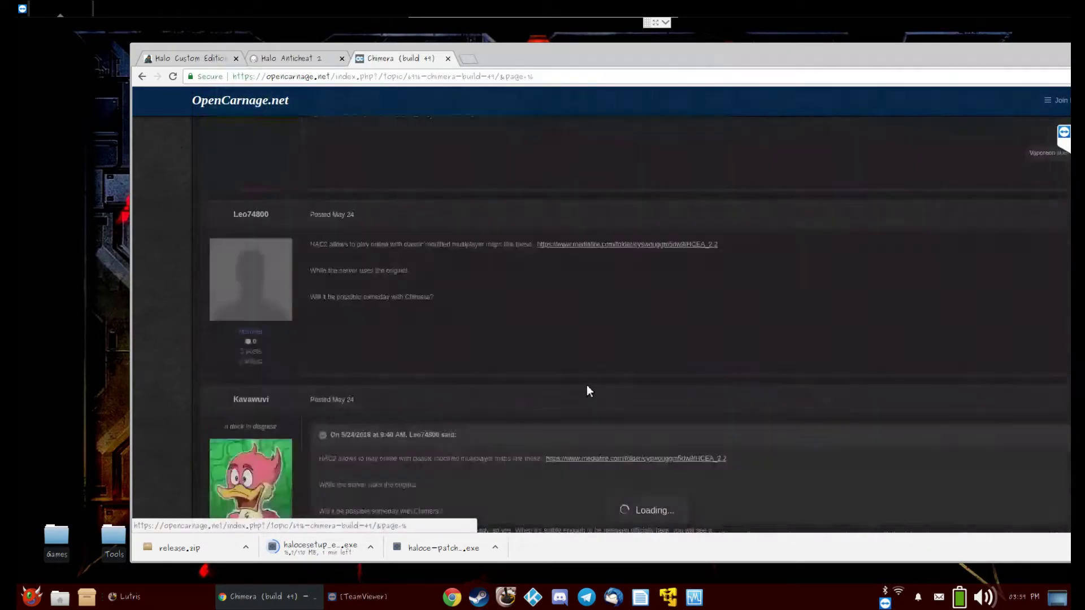
scroll(582, 362, down, 6)
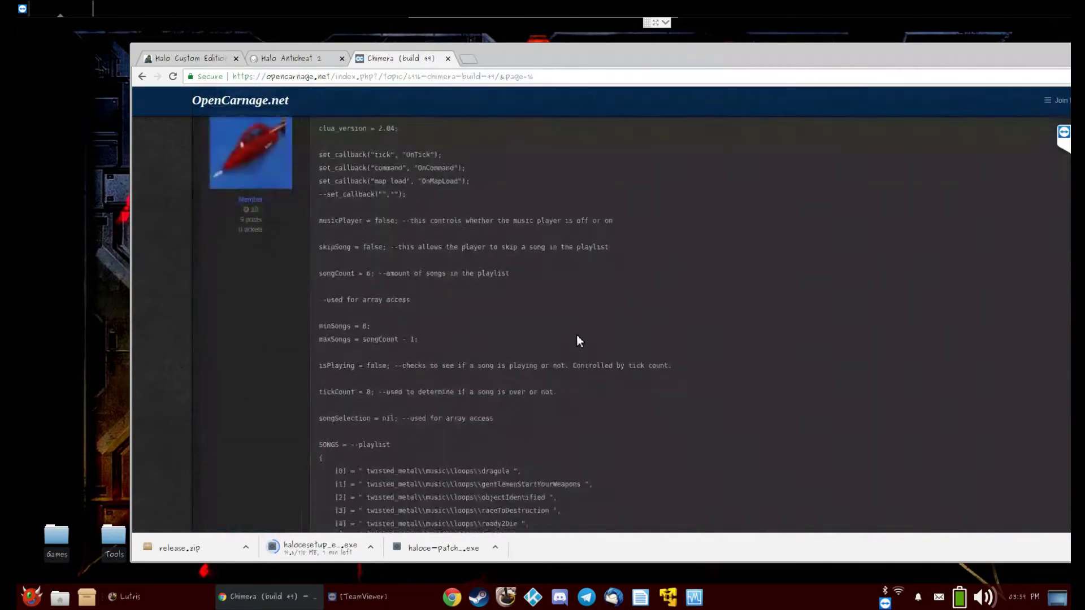
scroll(576, 339, up, 5)
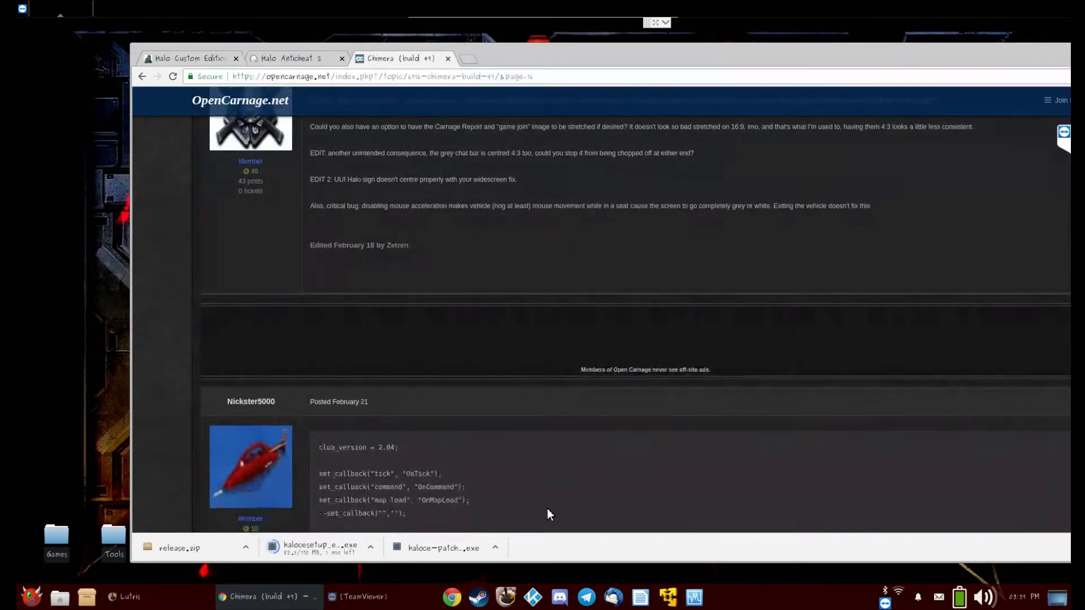
scroll(548, 516, down, 4)
scroll(571, 396, down, 6)
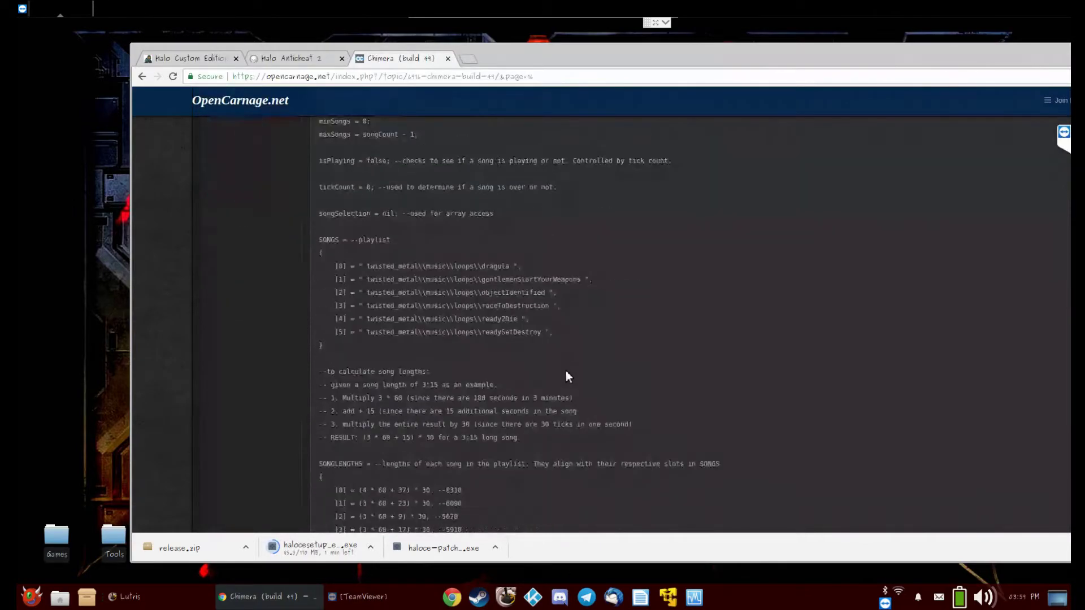
scroll(567, 365, down, 10)
scroll(569, 369, down, 10)
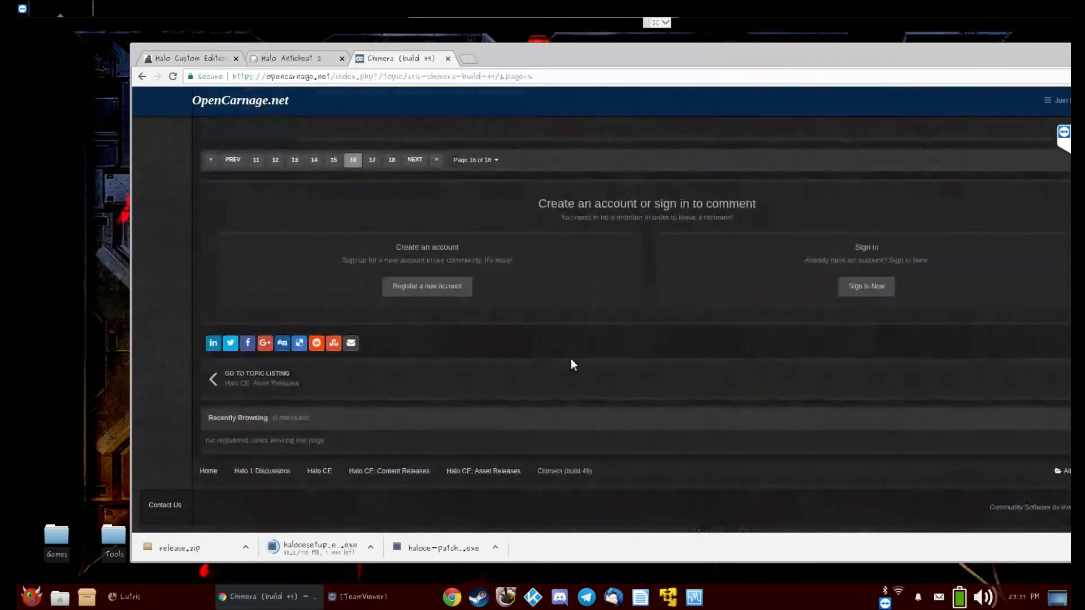
scroll(568, 353, up, 4)
scroll(559, 328, up, 8)
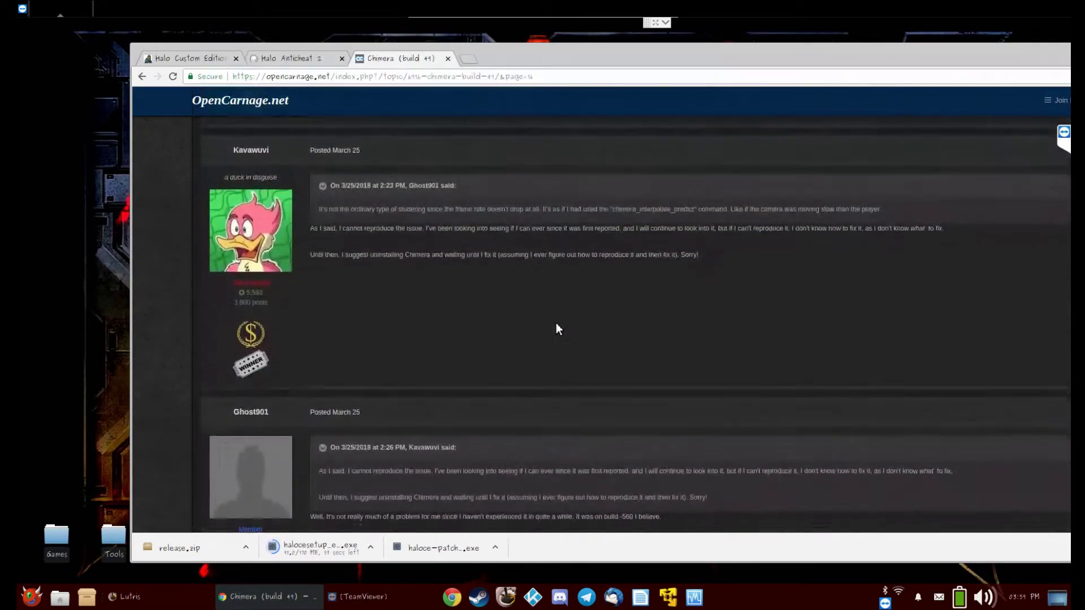
scroll(555, 328, up, 10)
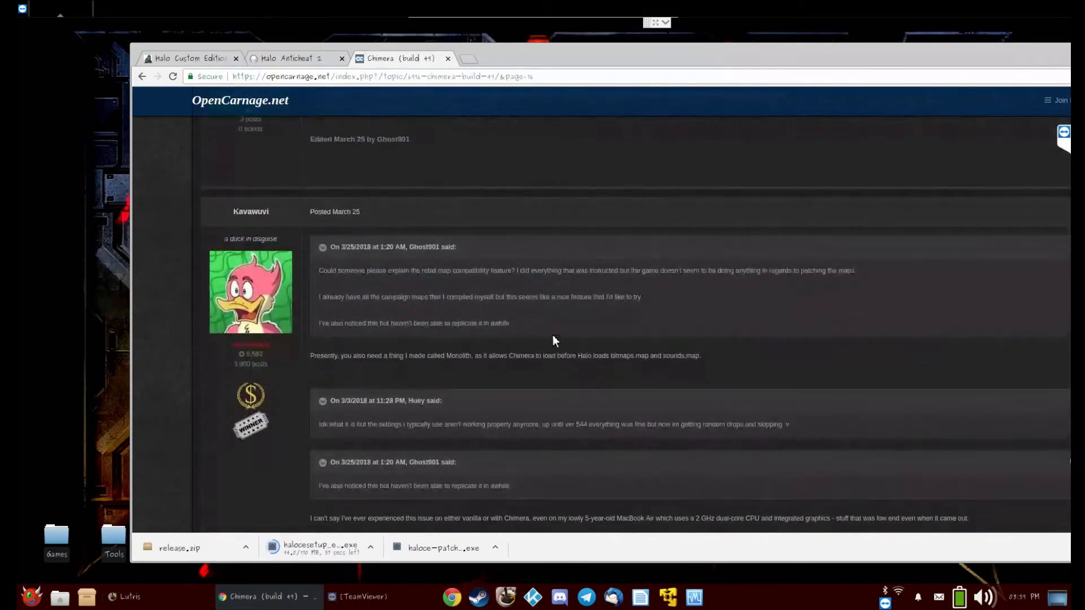
scroll(553, 337, up, 4)
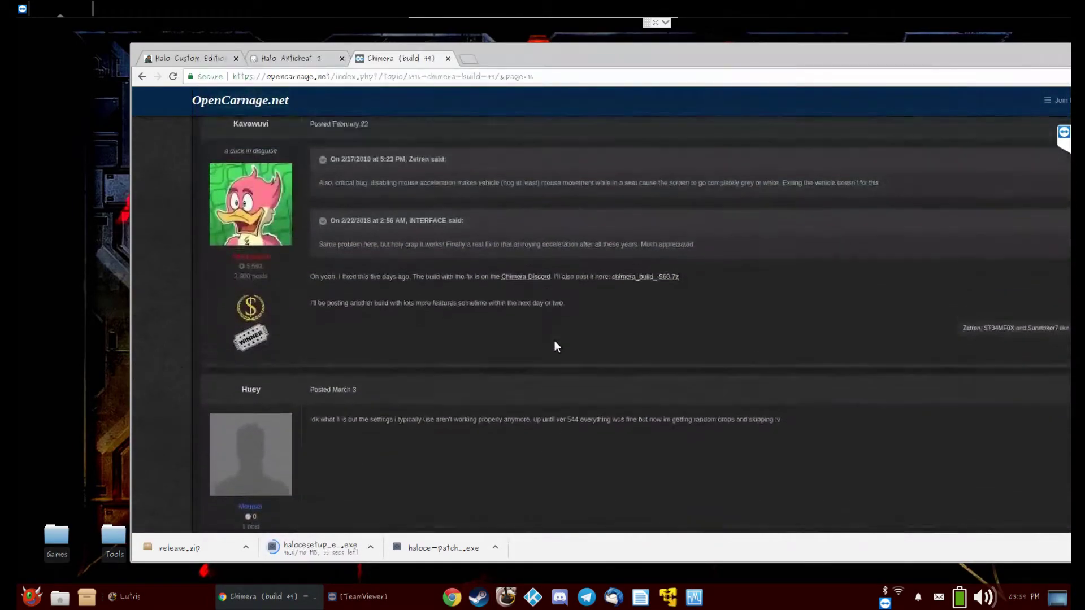
click(658, 294)
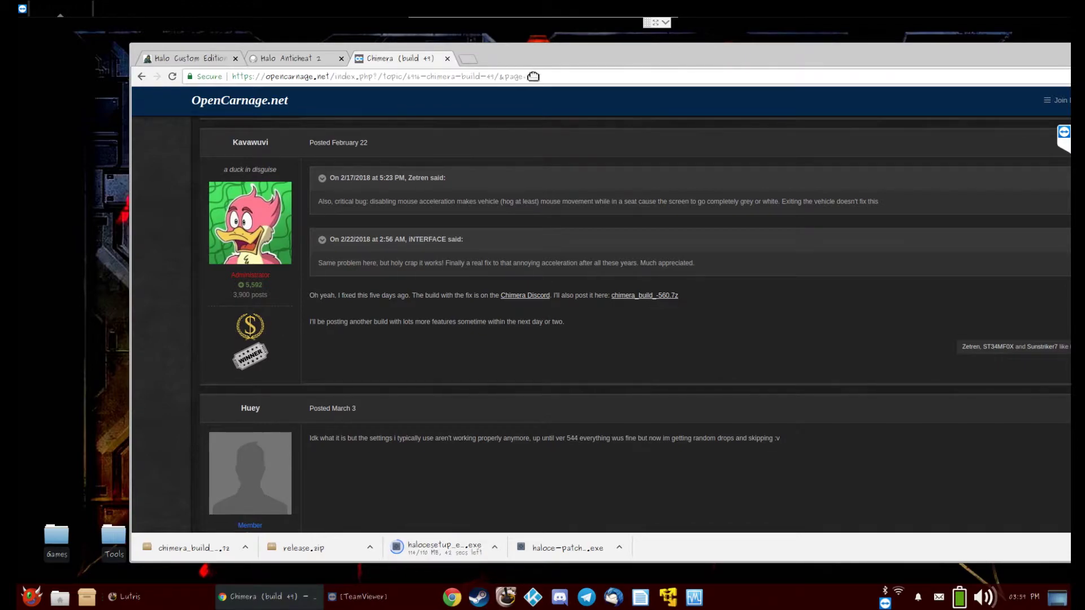
drag(663, 46, 609, 61)
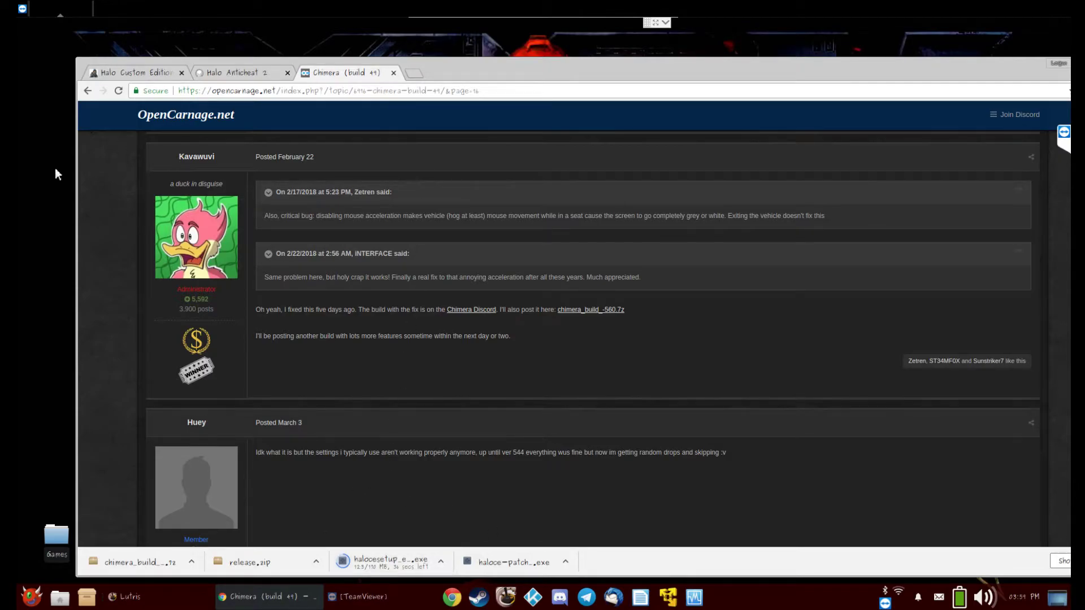
scroll(371, 355, down, 5)
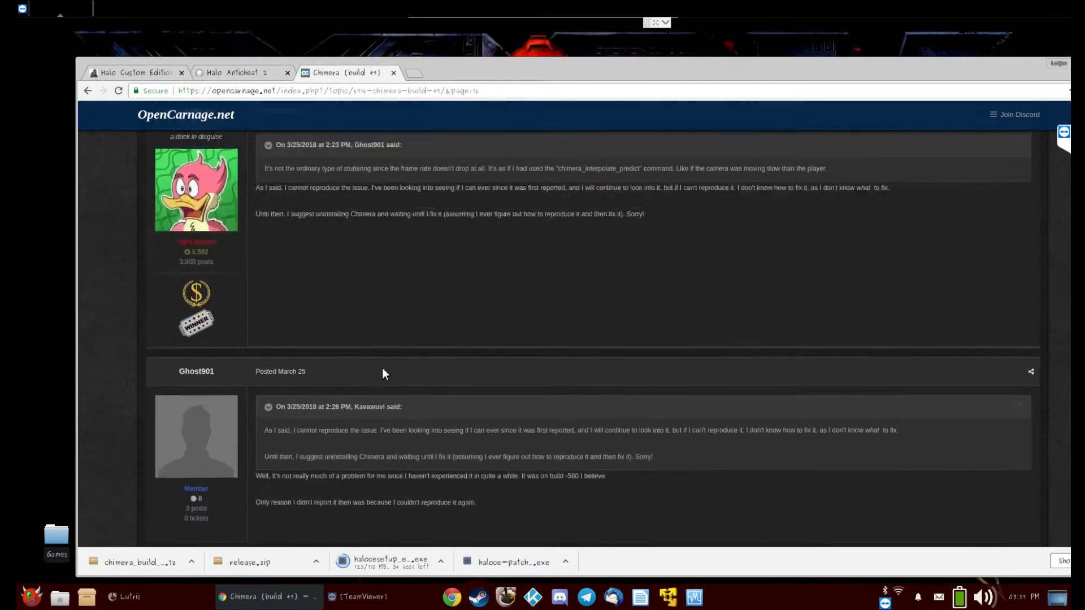
scroll(393, 374, down, 10)
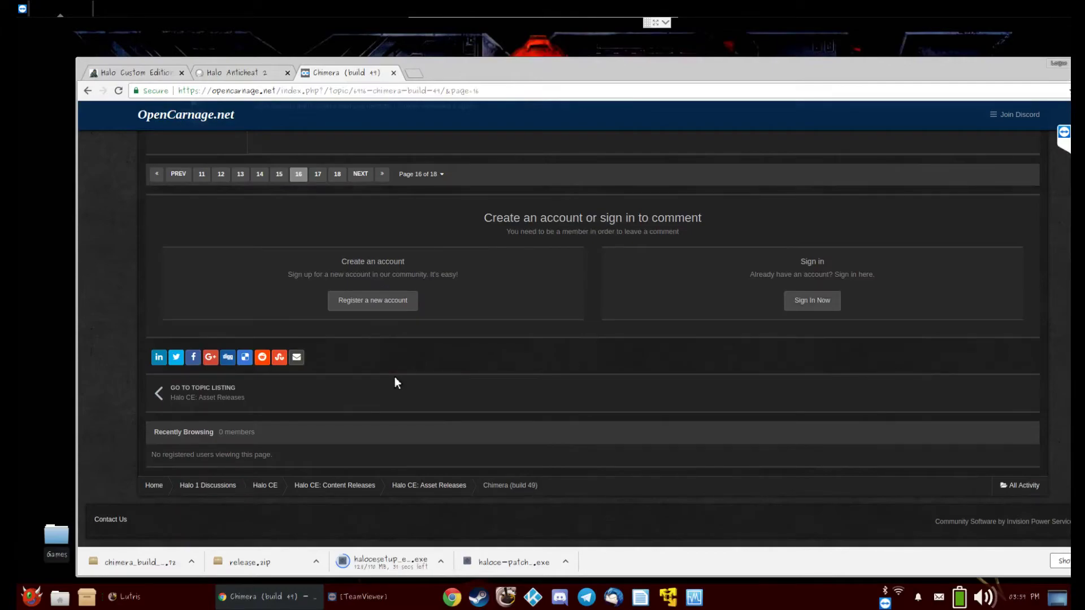
scroll(394, 376, up, 2)
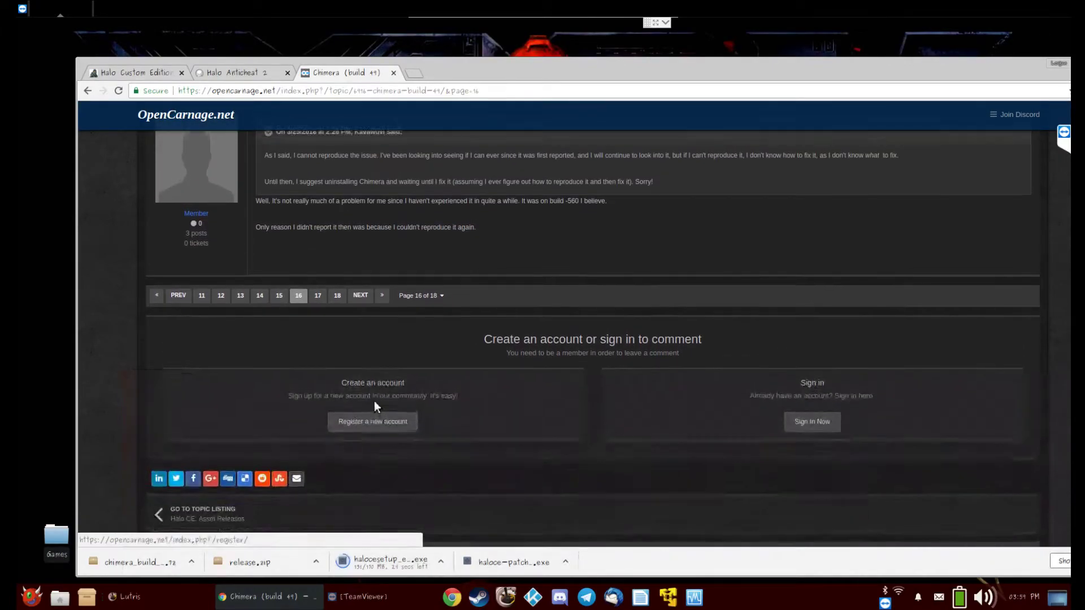
scroll(374, 401, up, 3)
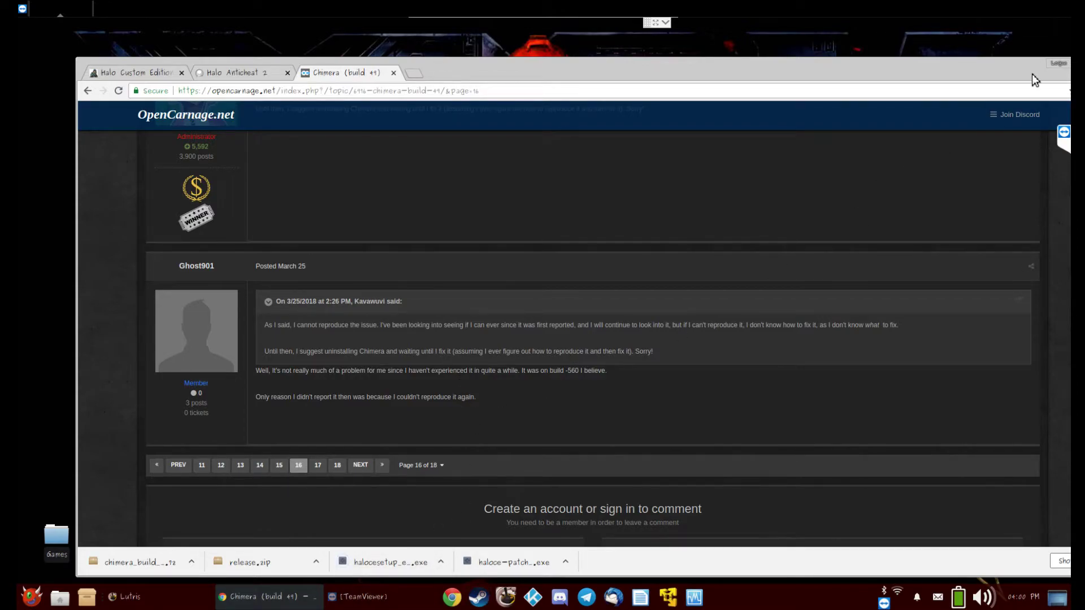
drag(1021, 67, 706, 146)
- Create a new Lutris game entry using the Wine runner, named 'Halo Custom Edition'
click(765, 142)
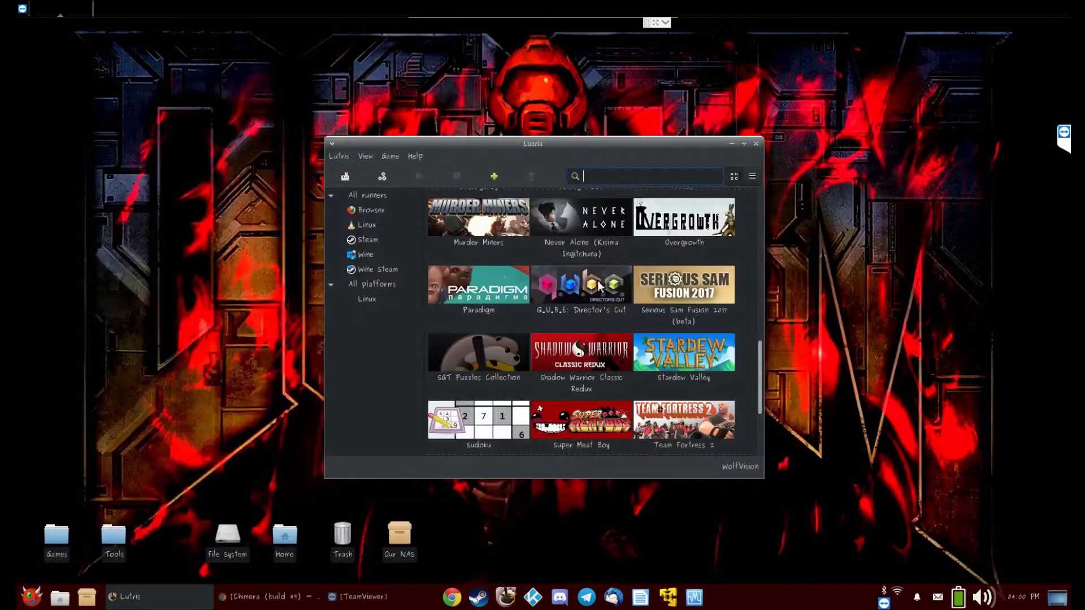
click(494, 177)
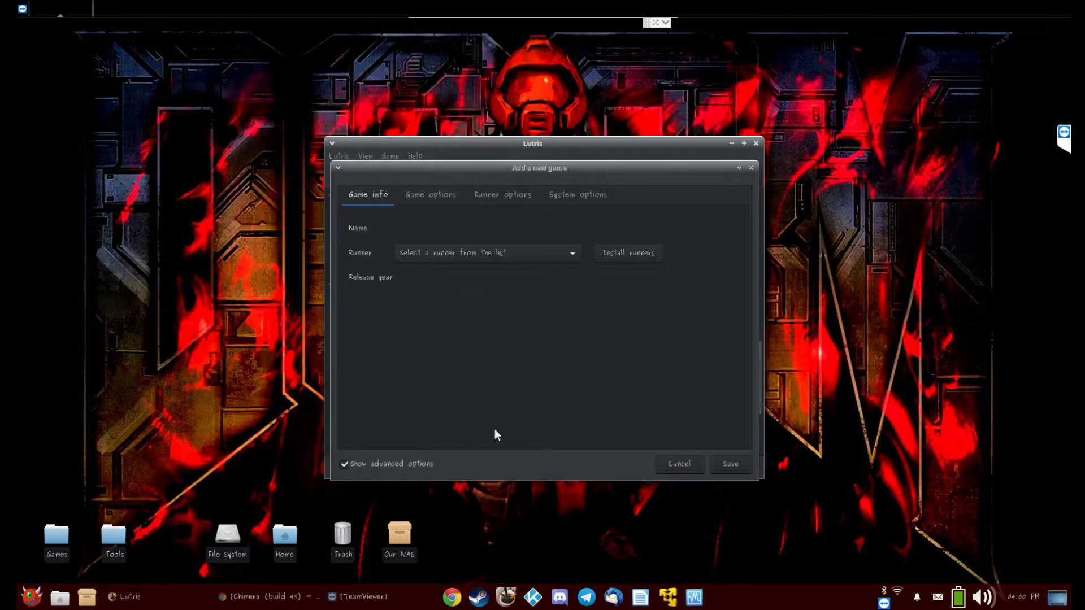
click(535, 251)
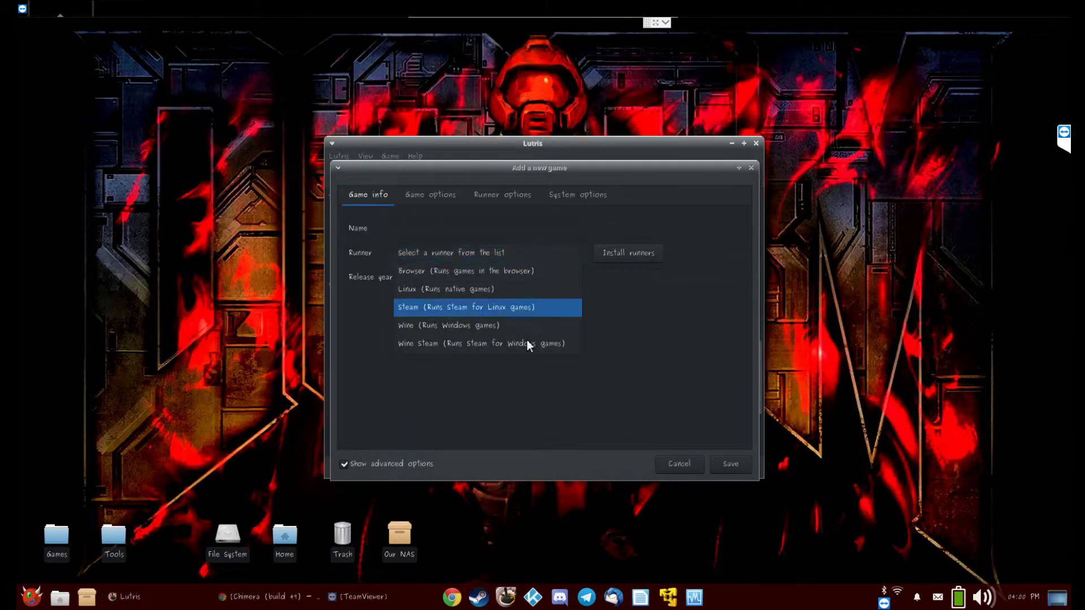
click(520, 326)
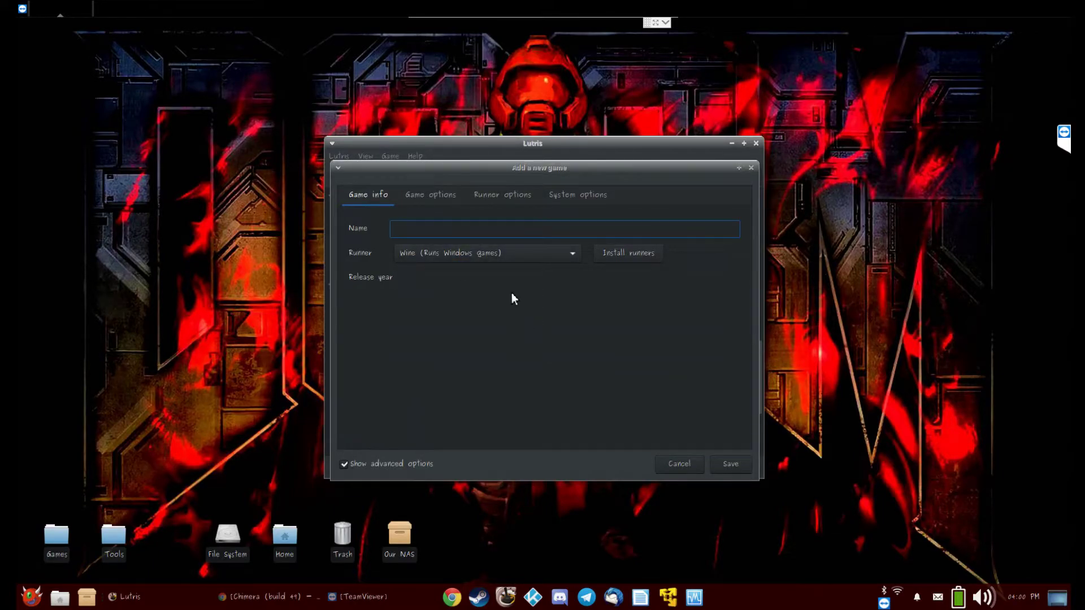
text(Halo Custom Edition)
click(501, 282)
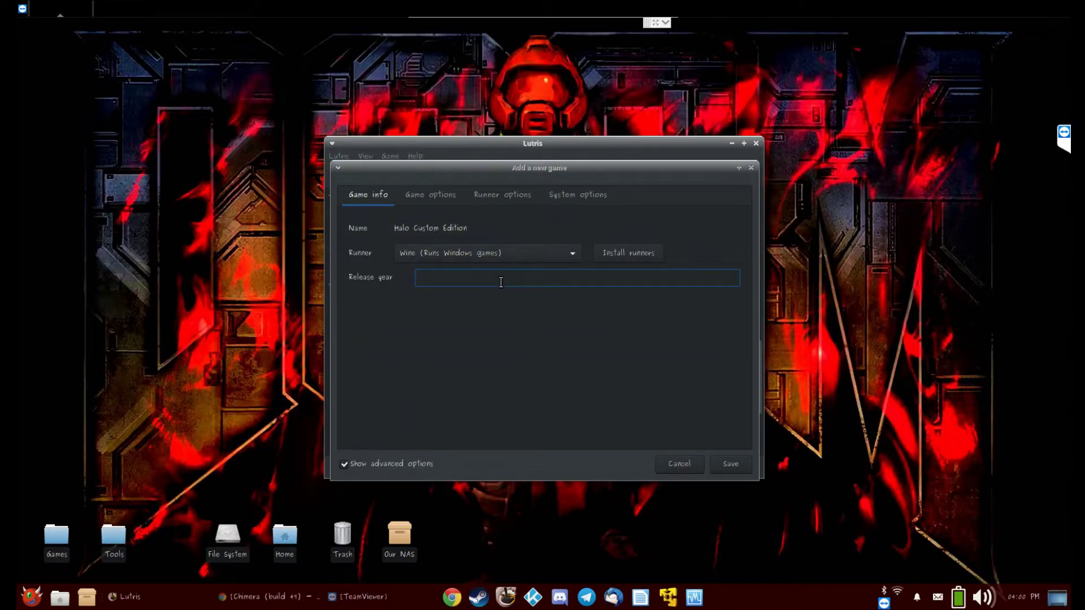
click(425, 197)
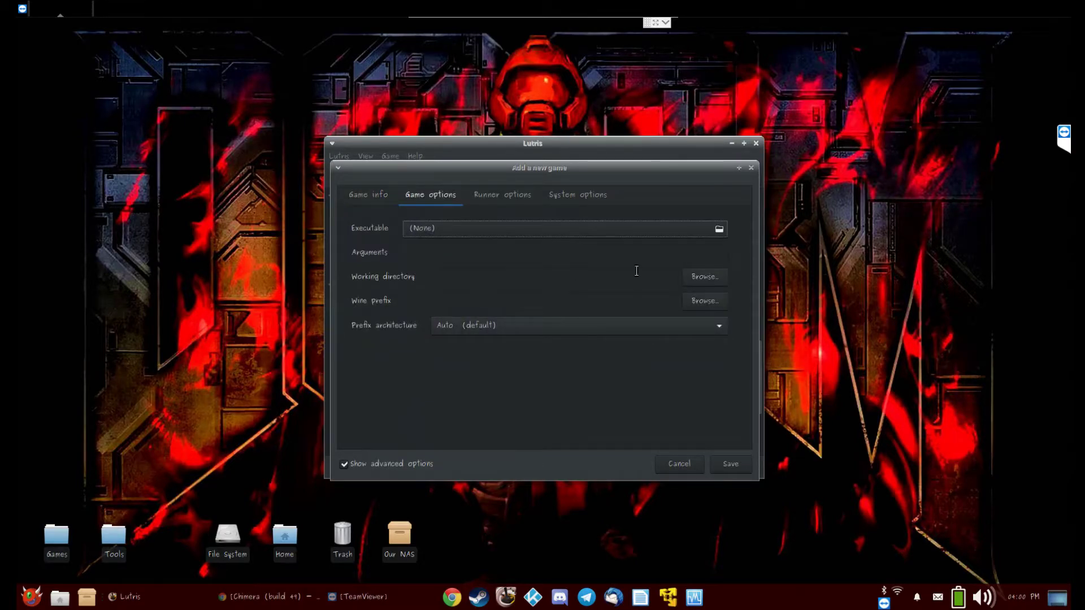
- Set the game's executable to Downloads/halocesetup_en_1.00.exe
click(721, 234)
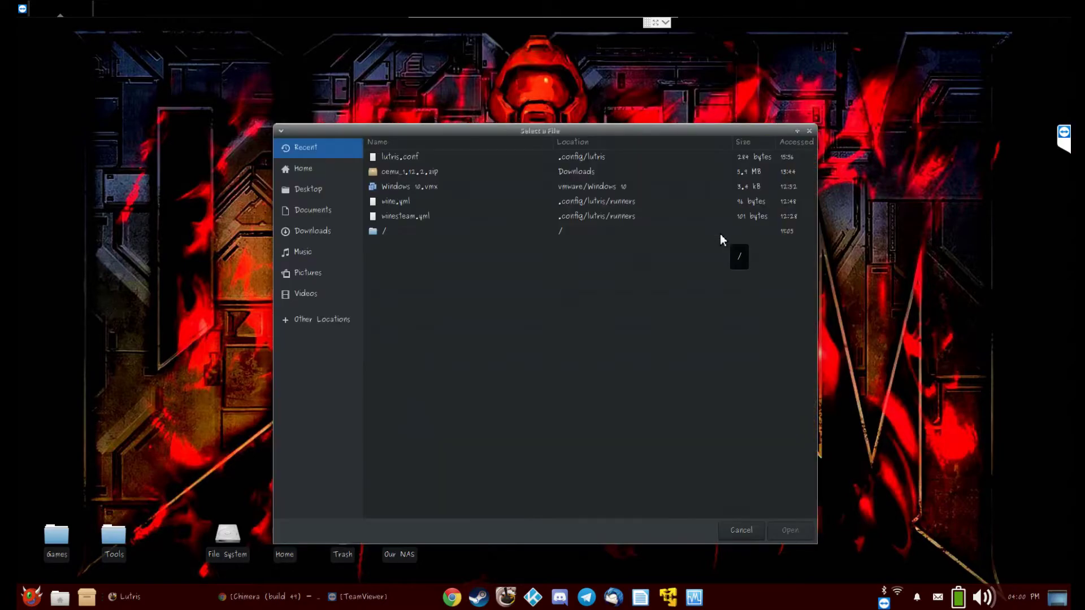
click(317, 231)
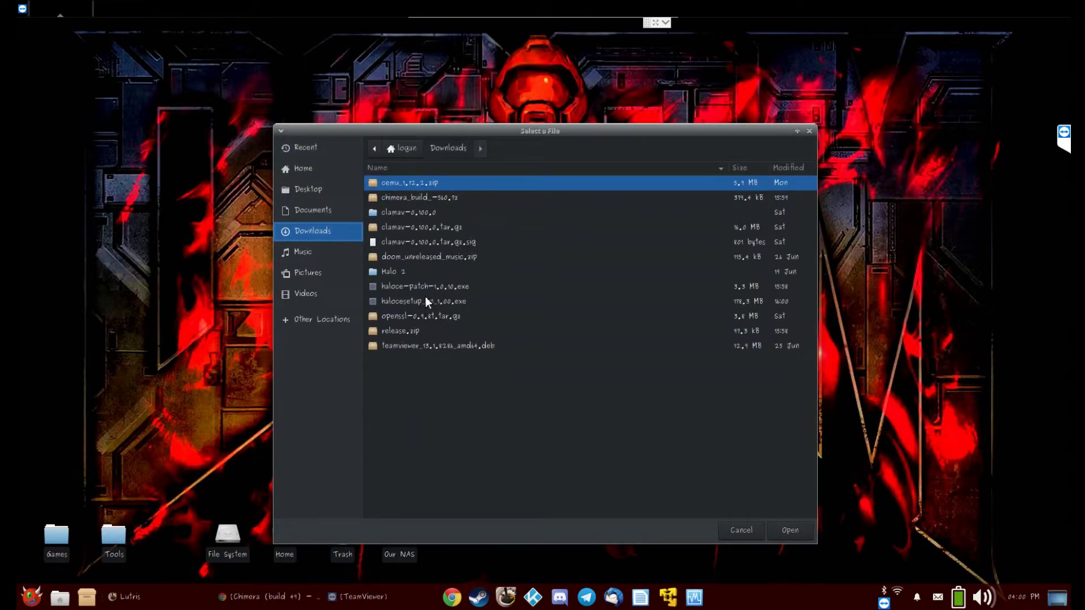
double_click(441, 304)
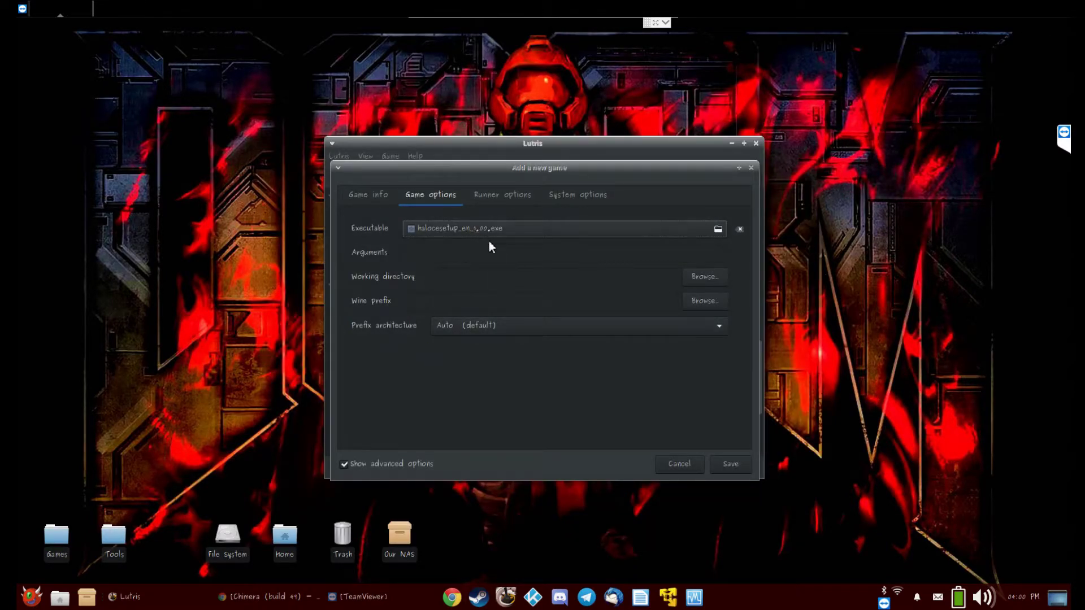
- Browse for the Wine prefix to the empty .WineGames folder and open it in the file manager
click(699, 305)
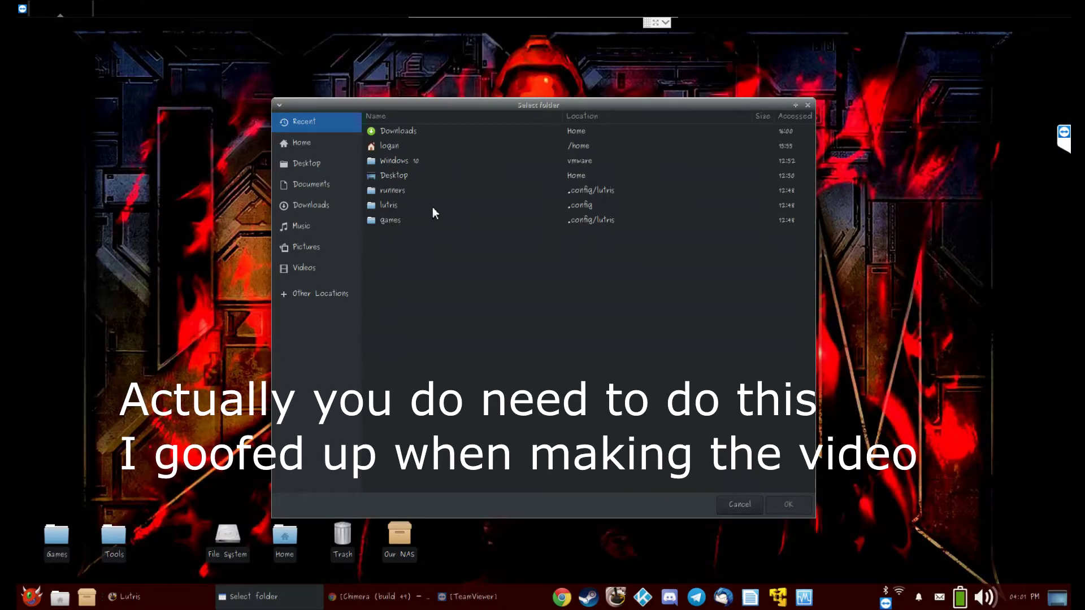
click(301, 142)
scroll(504, 333, down, 5)
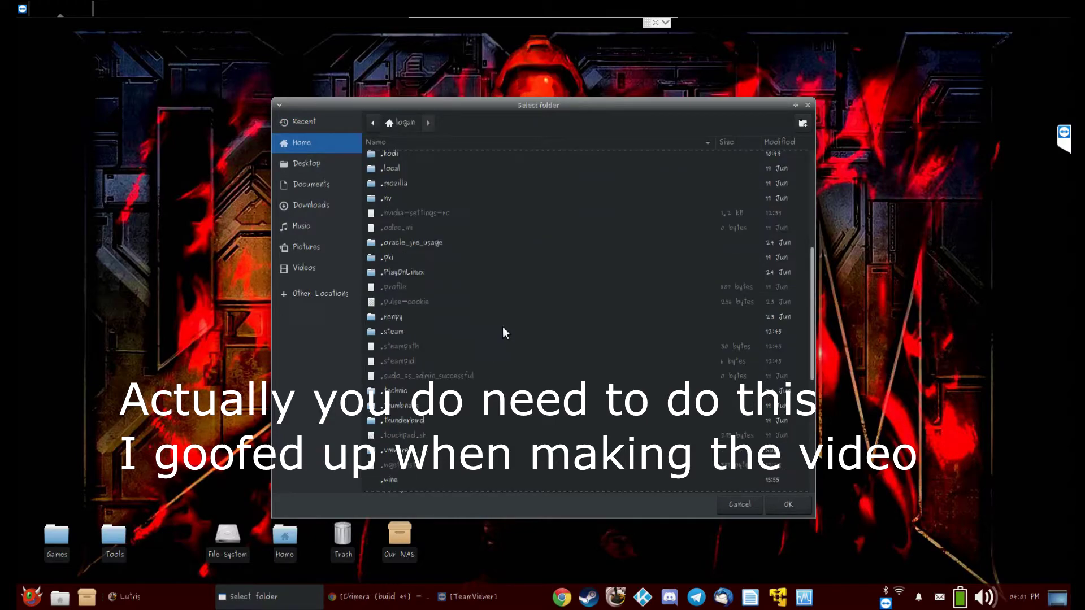
scroll(455, 379, down, 3)
scroll(392, 404, down, 2)
scroll(392, 389, up, 2)
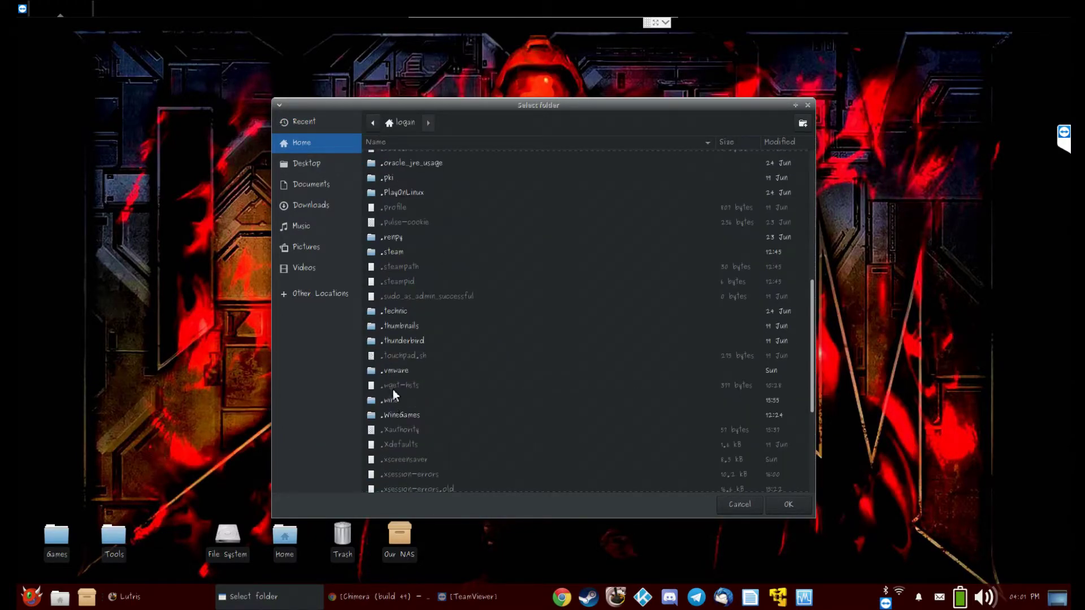
double_click(402, 415)
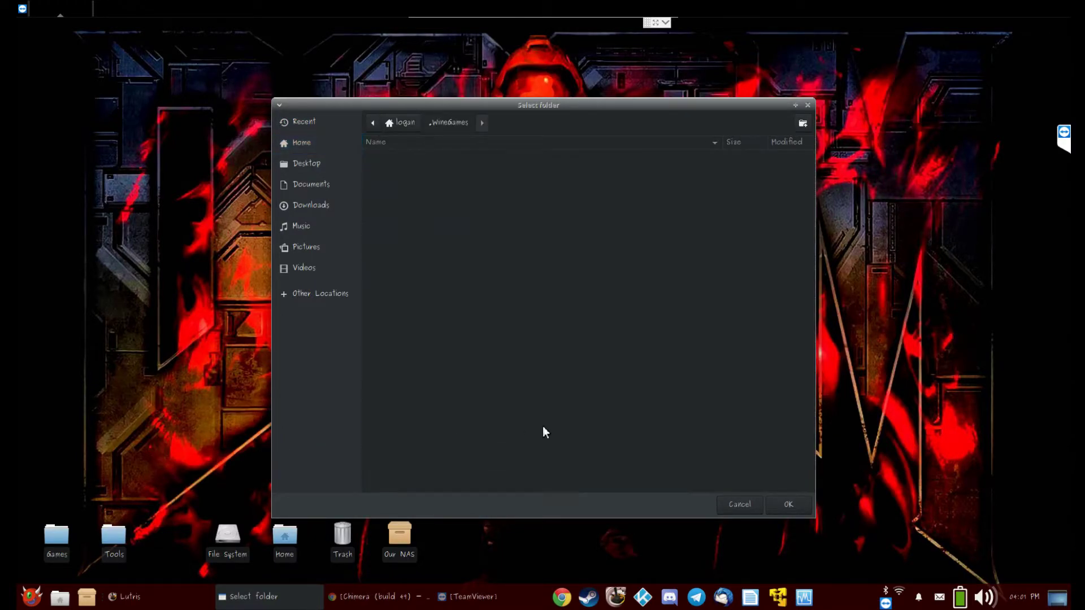
right_click(481, 244)
click(484, 381)
click(59, 598)
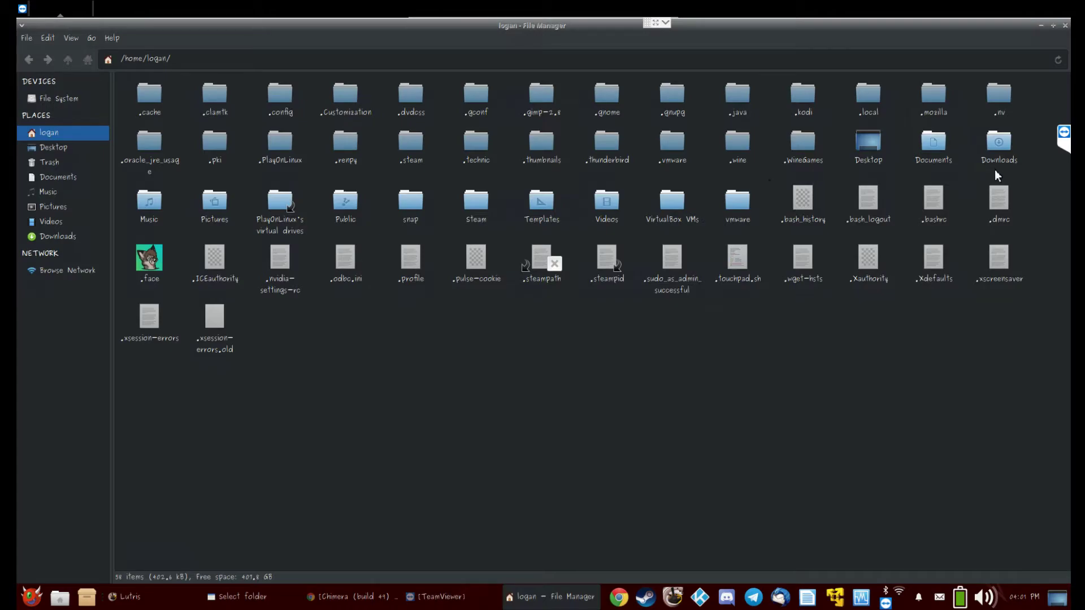
- Create a folder named HaloCE inside .WineGames, then close the file manager
double_click(800, 144)
right_click(433, 327)
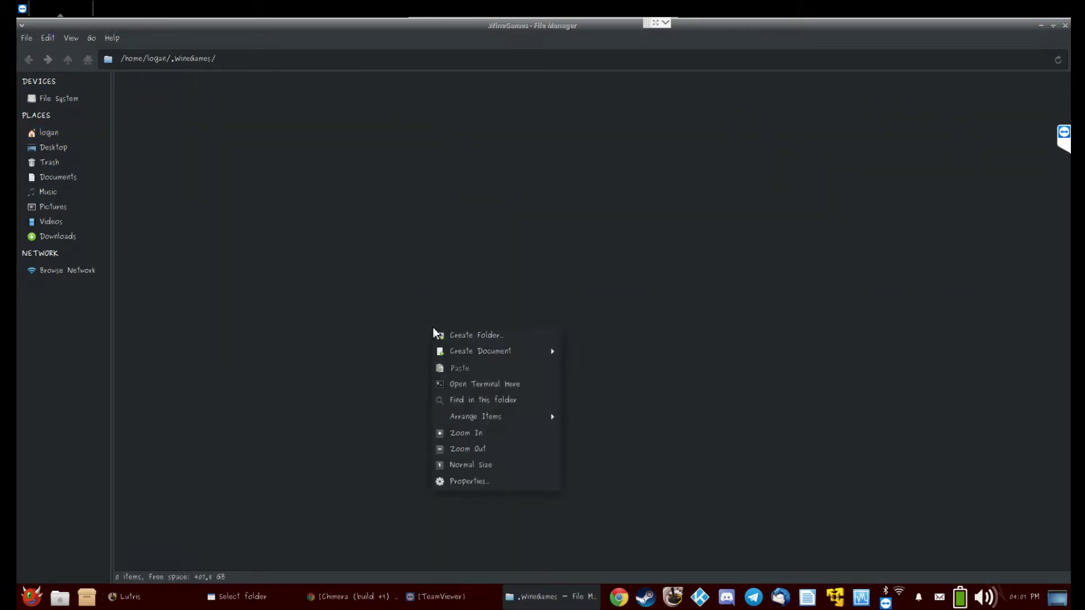
click(519, 336)
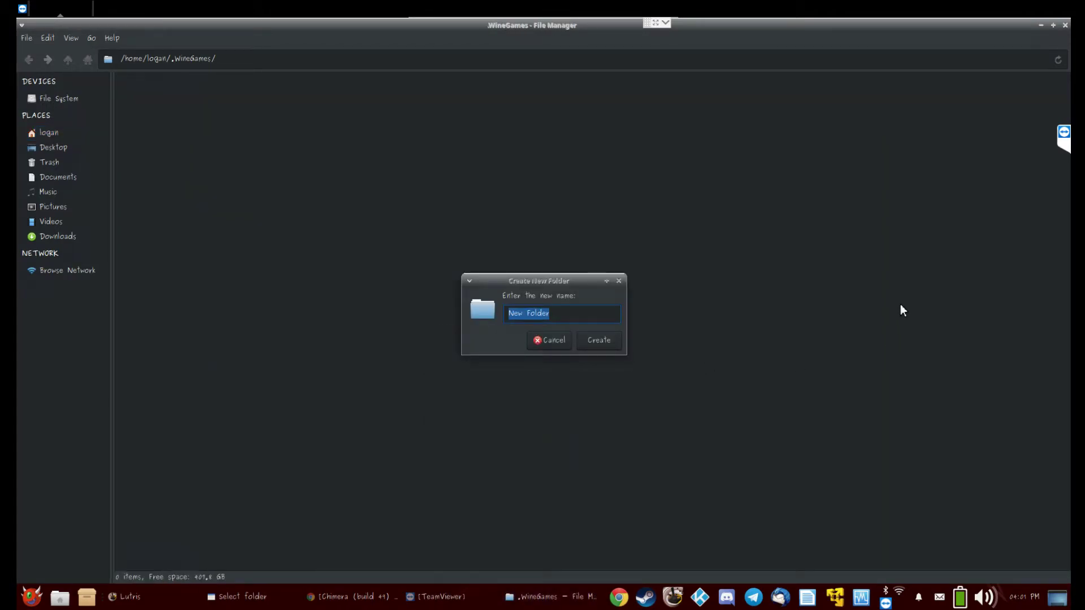
text(HaloCE)
key(Return)
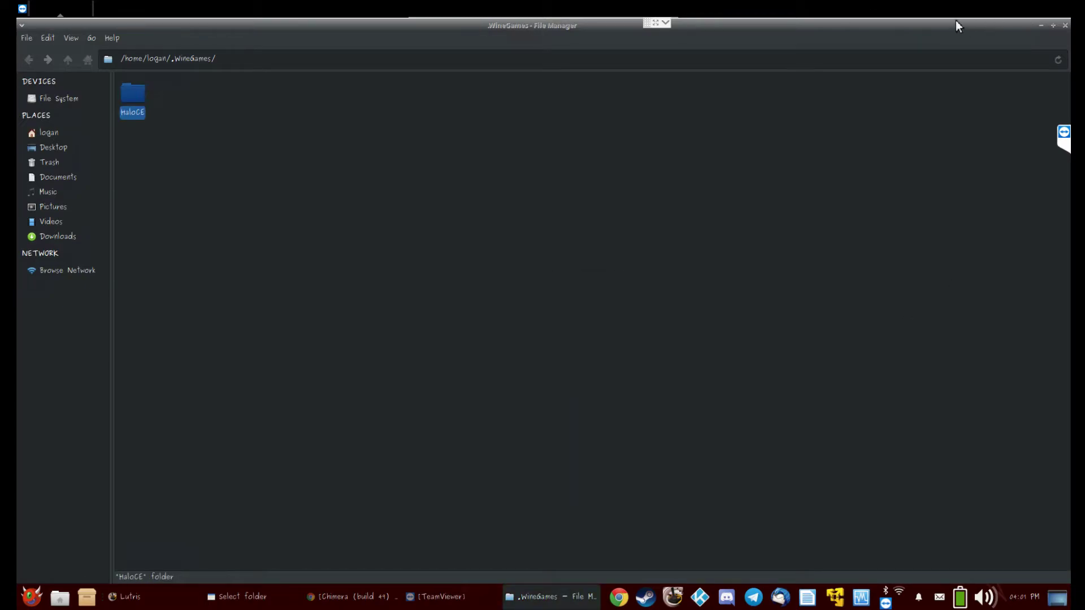
drag(1016, 26, 788, 62)
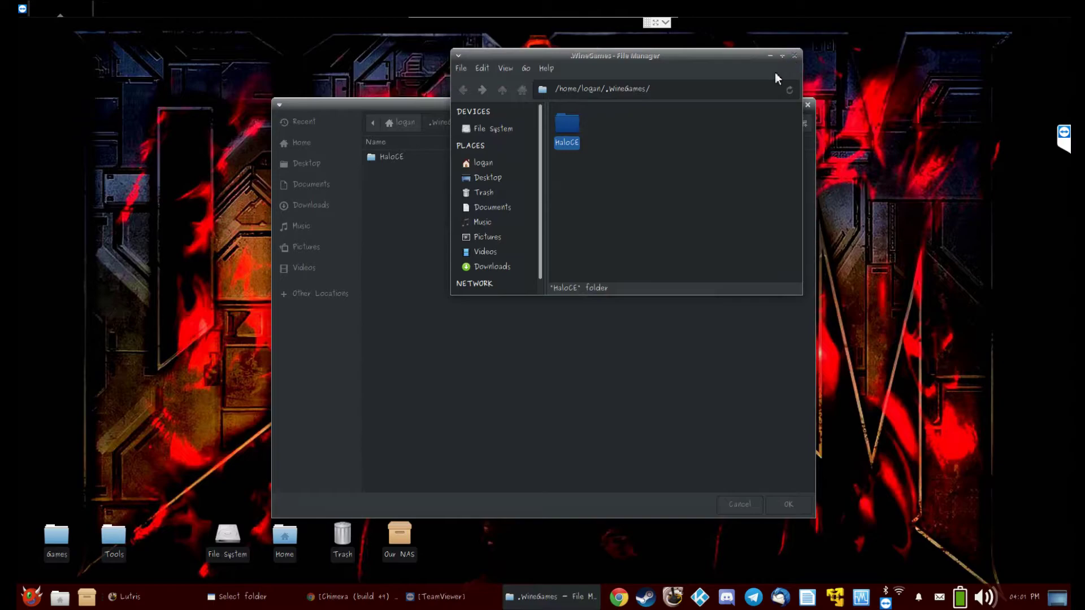
click(795, 55)
- Set the Wine prefix to ~/.WineGames/HaloCE with 32-bit prefix architecture
click(393, 157)
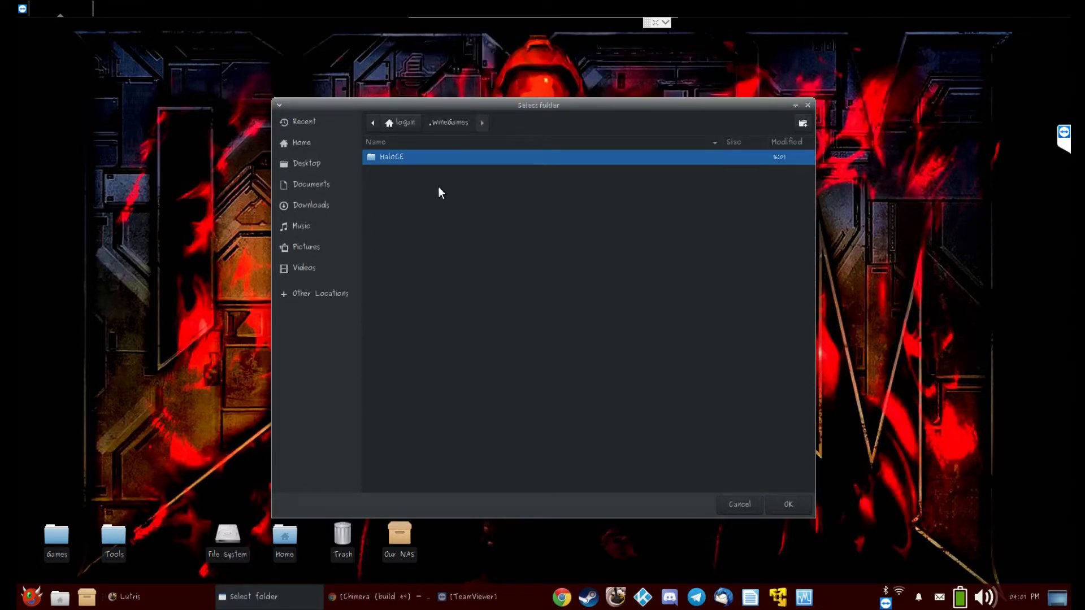
double_click(411, 154)
click(794, 503)
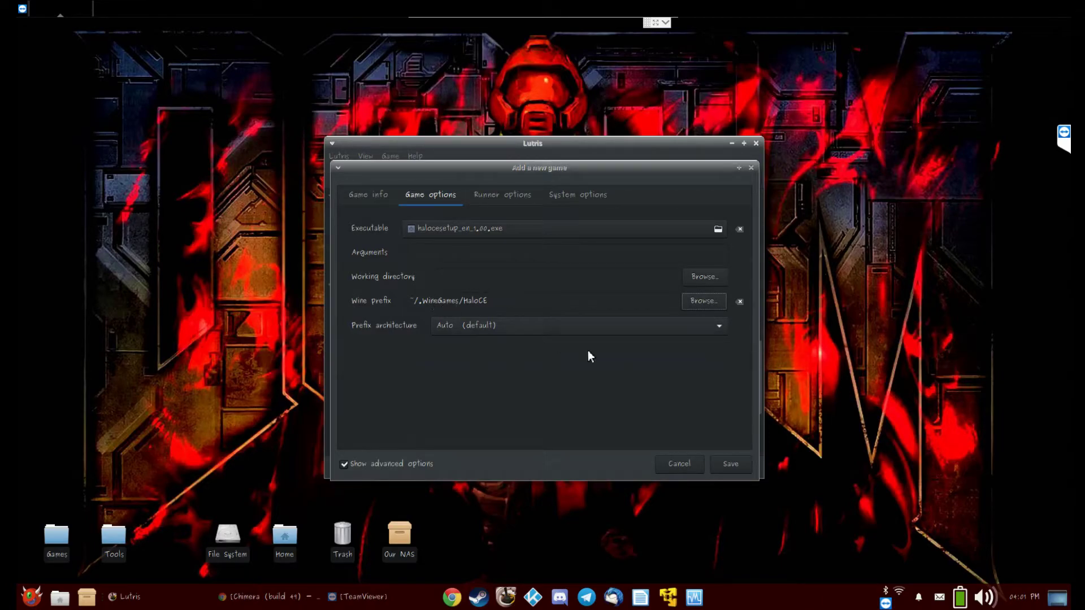
click(492, 327)
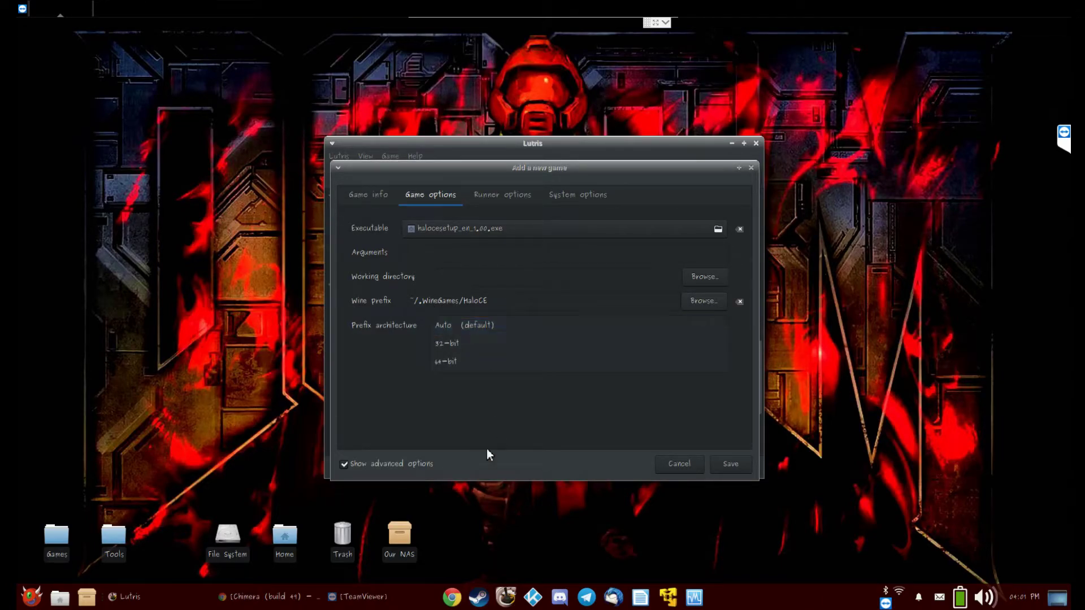
click(471, 344)
- Choose Wine version 3.0-i386 in the runner options
click(477, 196)
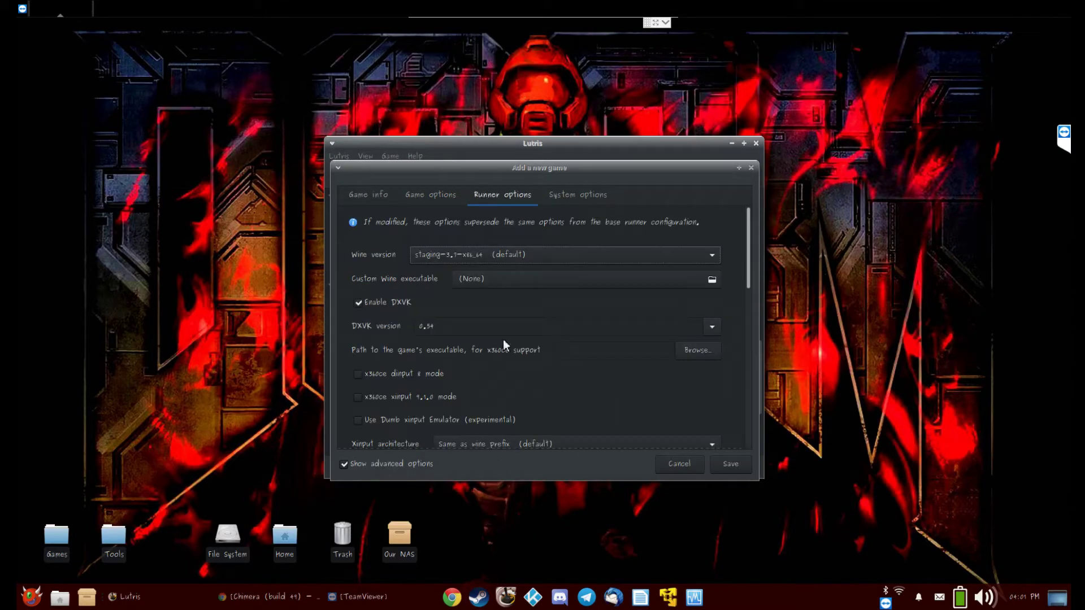
click(517, 256)
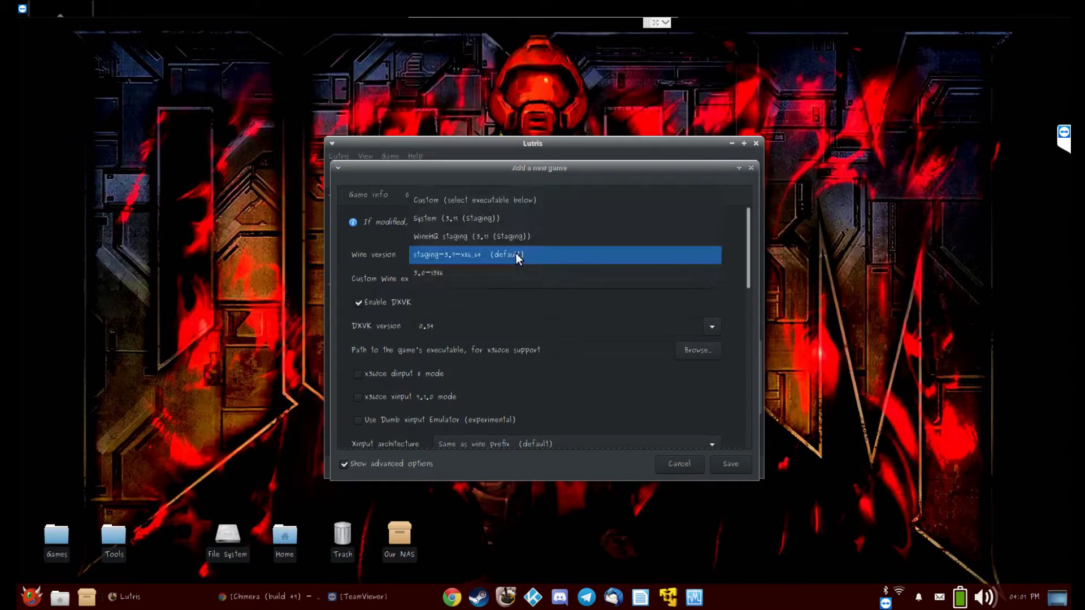
click(495, 277)
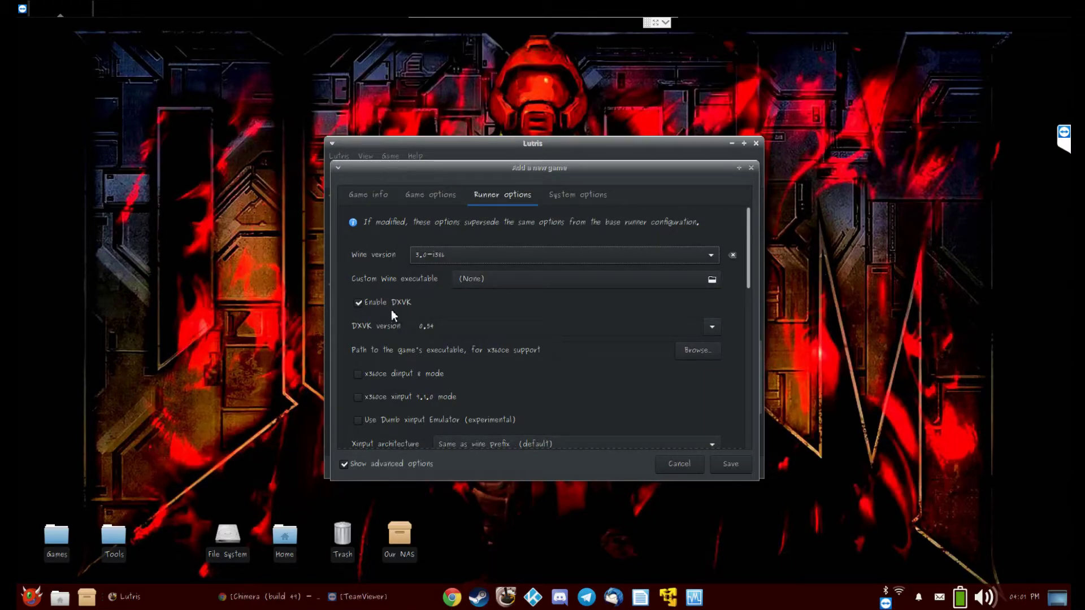
scroll(512, 347, down, 2)
scroll(513, 347, down, 4)
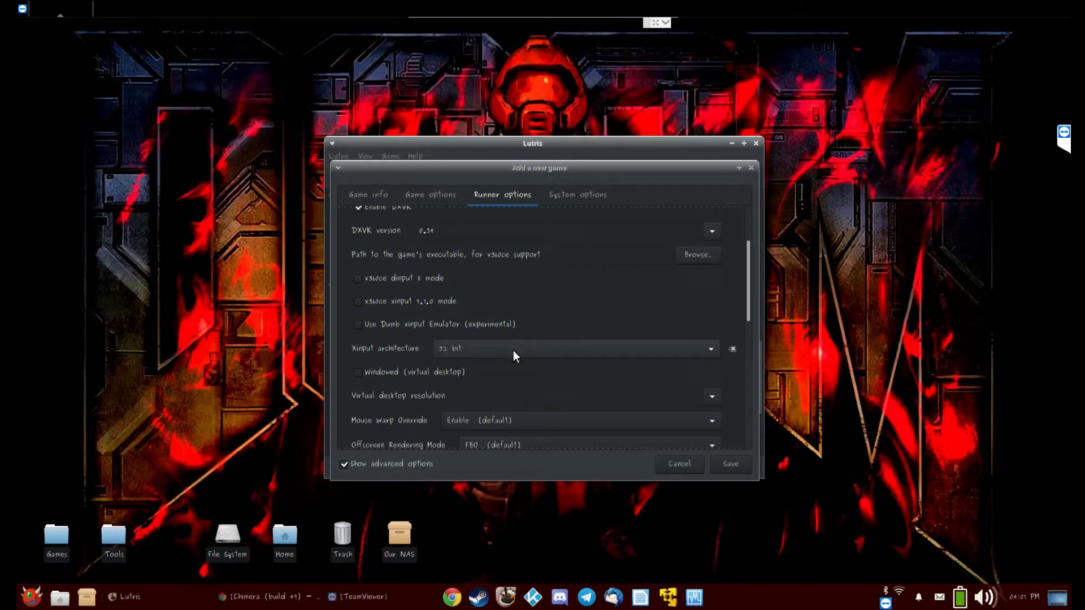
scroll(546, 419, up, 1)
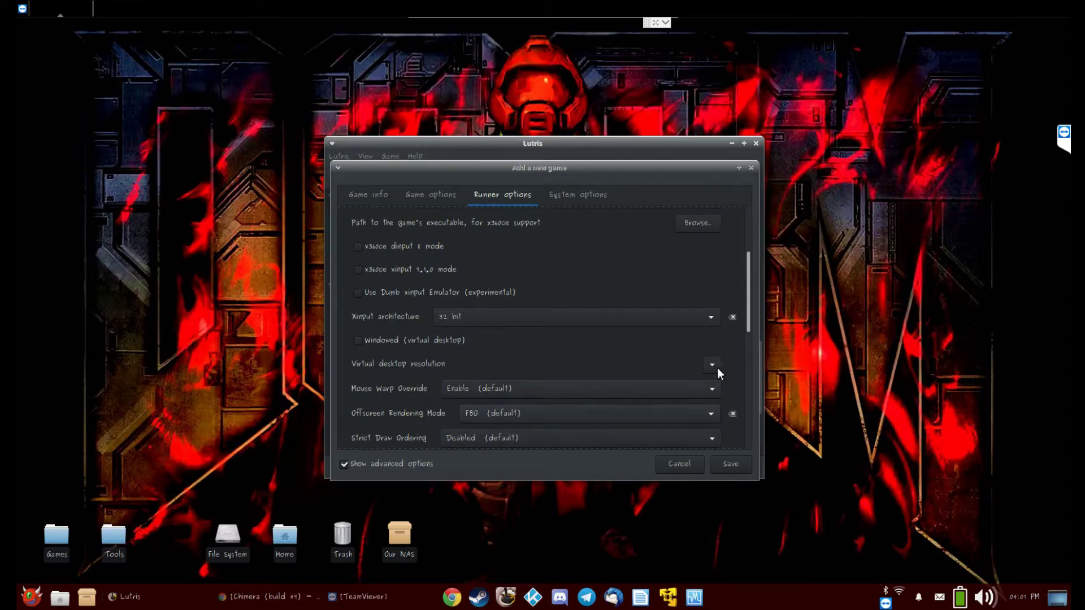
- Set Output debugging info to Enabled and save the Halo Custom Edition game
drag(756, 304, 752, 373)
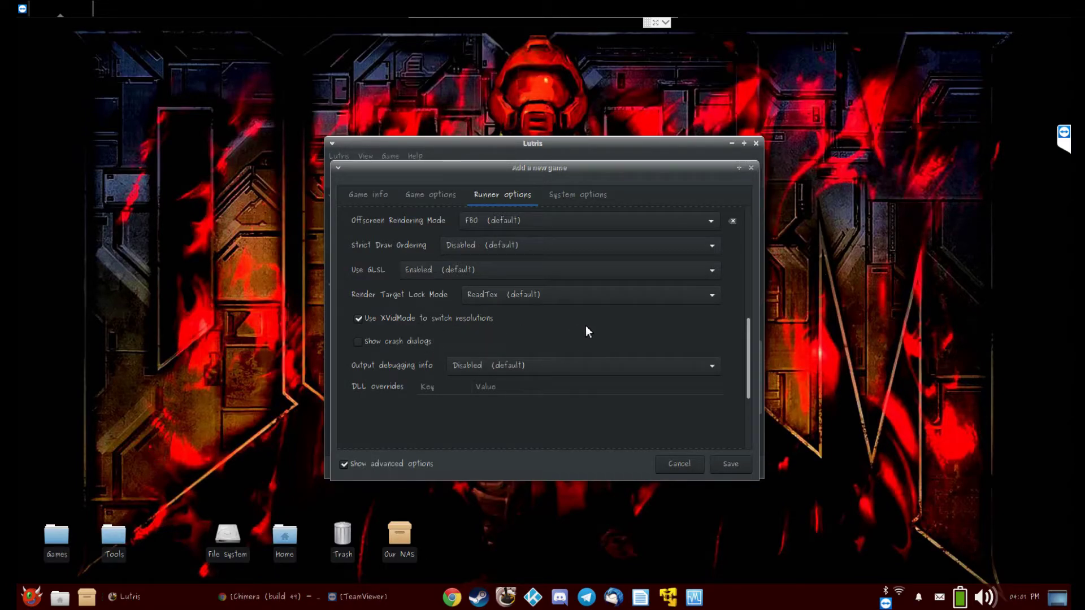
click(582, 365)
click(582, 351)
click(582, 194)
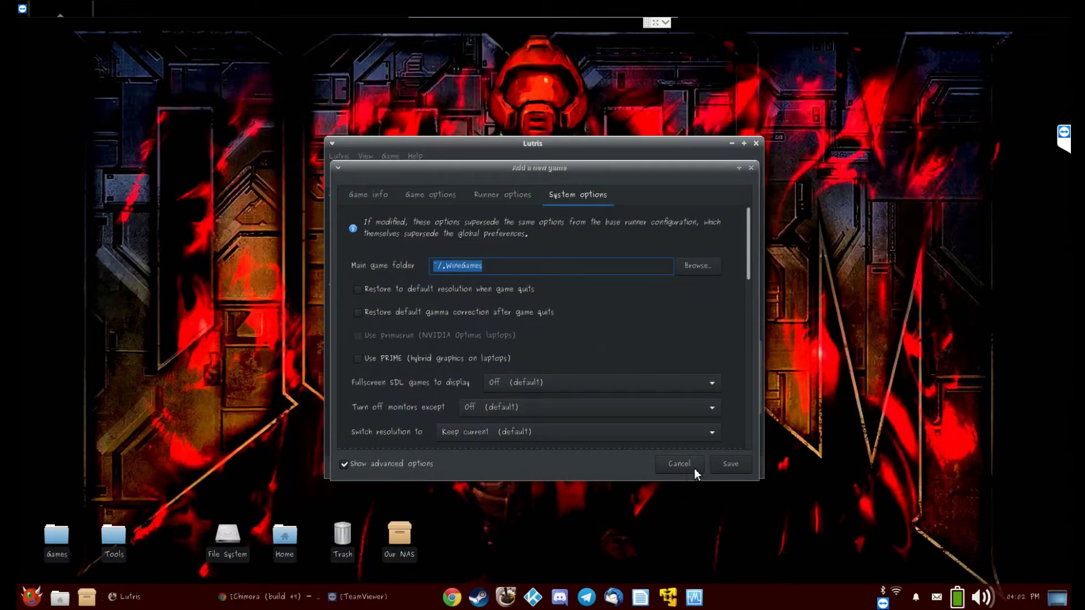
click(727, 465)
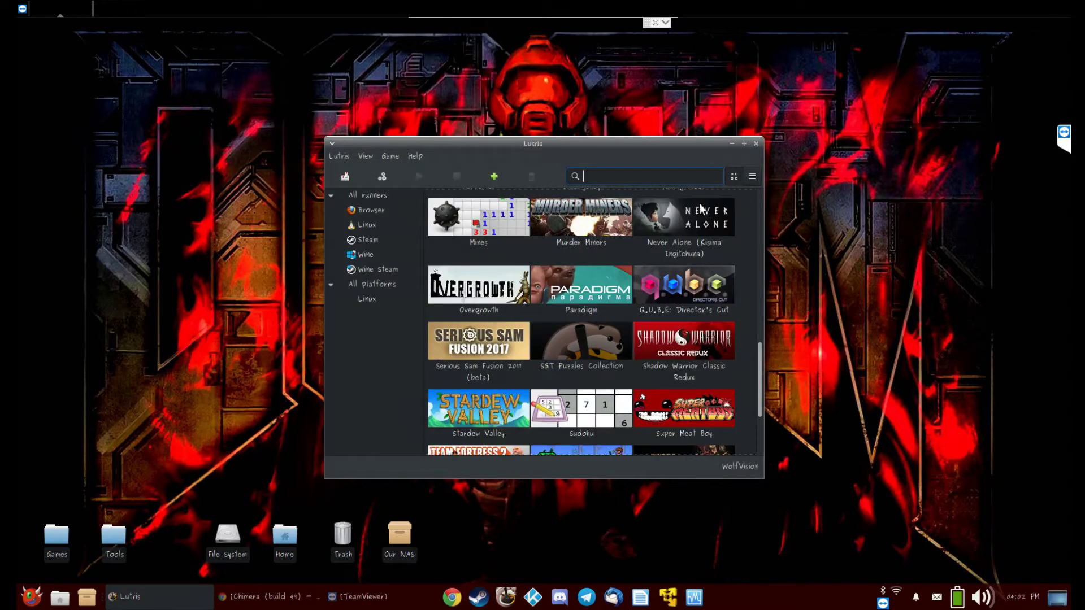
- Open Winetricks from the Halo Custom Edition tile's context menu
scroll(662, 285, down, 3)
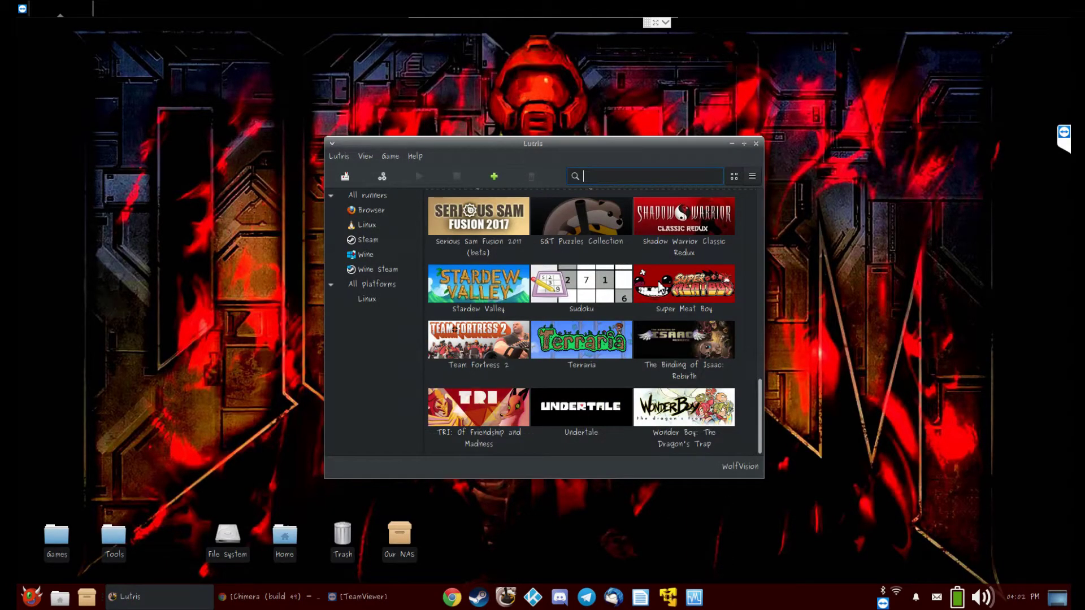
scroll(654, 295, up, 10)
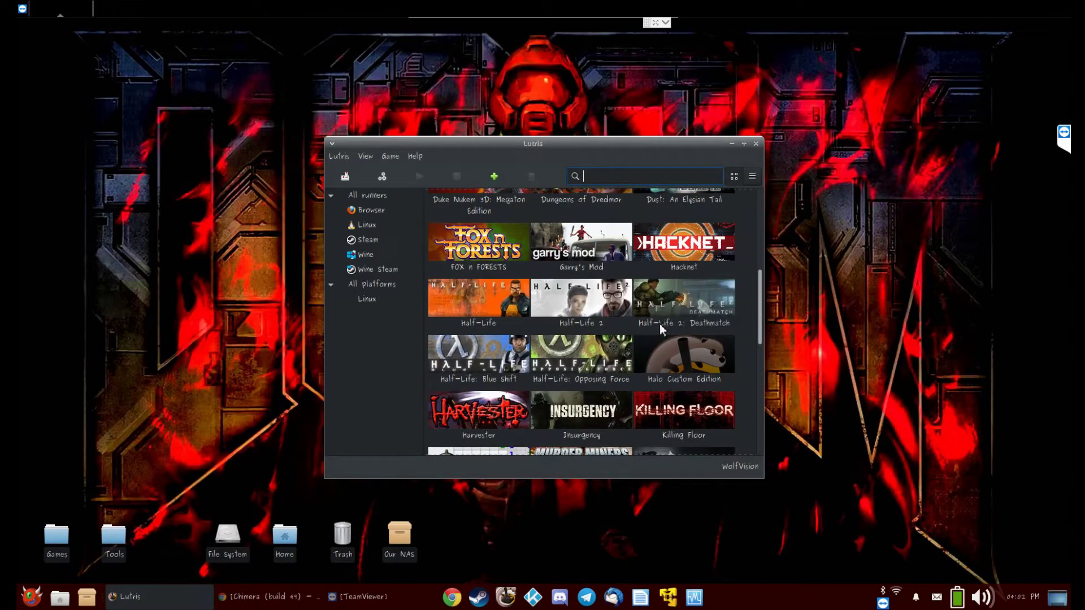
right_click(676, 376)
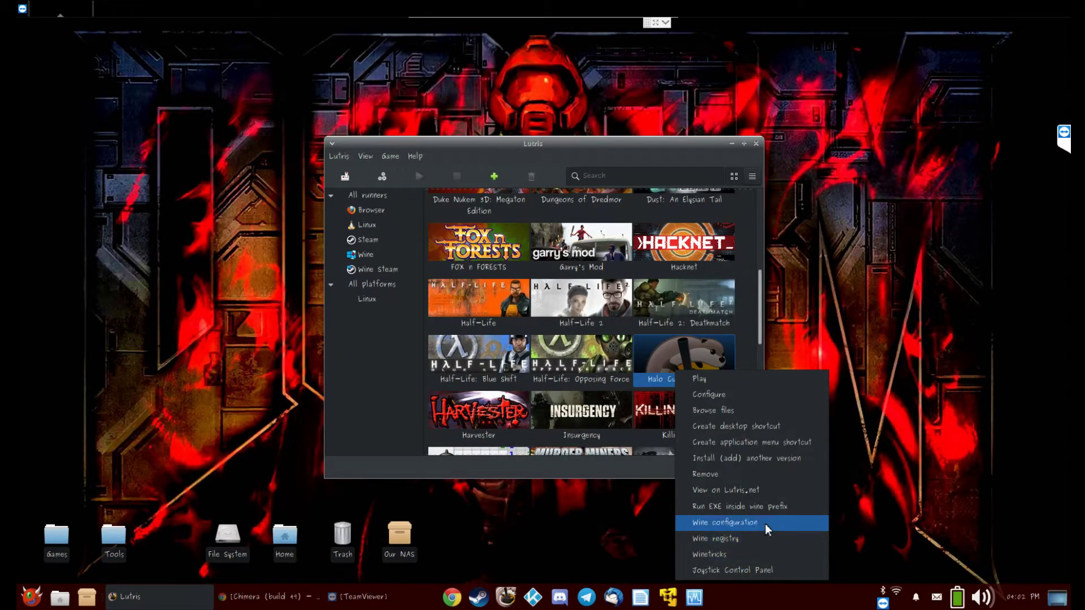
click(777, 555)
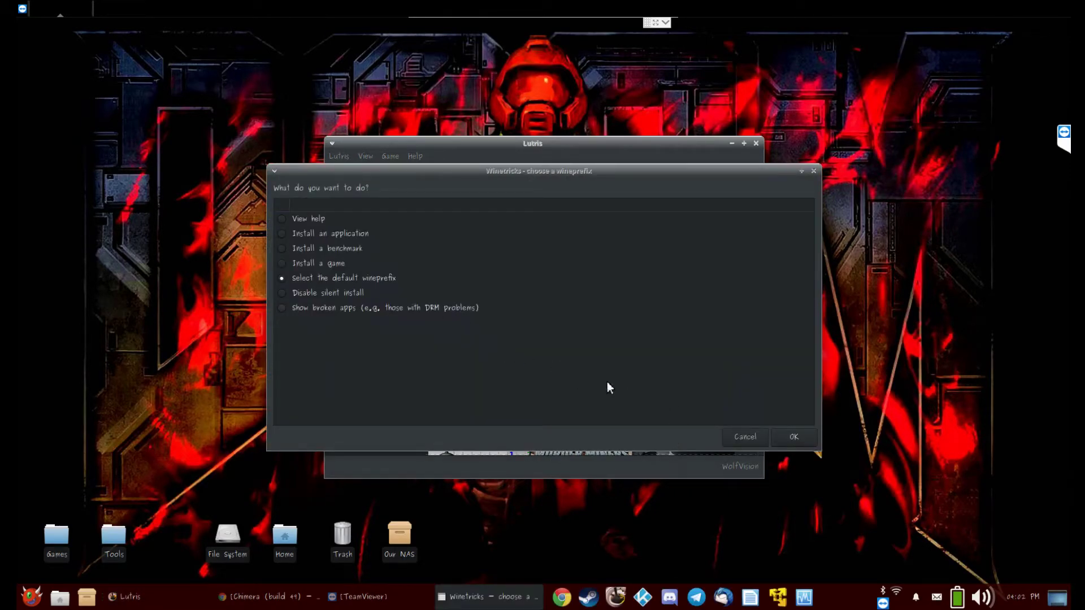
- Select the game's Wine prefix and choose to install Windows components
click(794, 436)
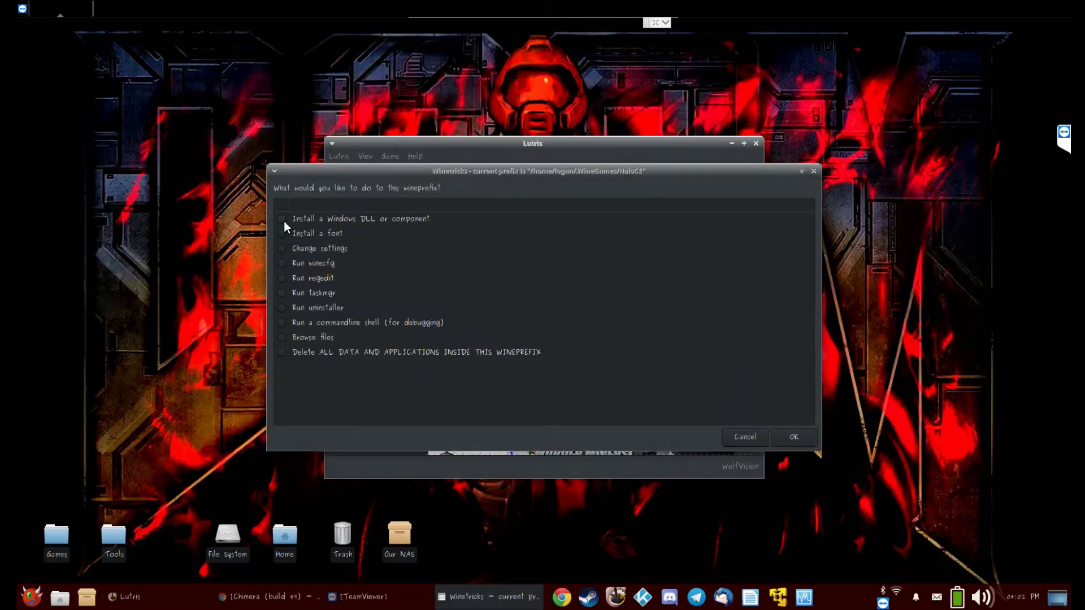
click(796, 441)
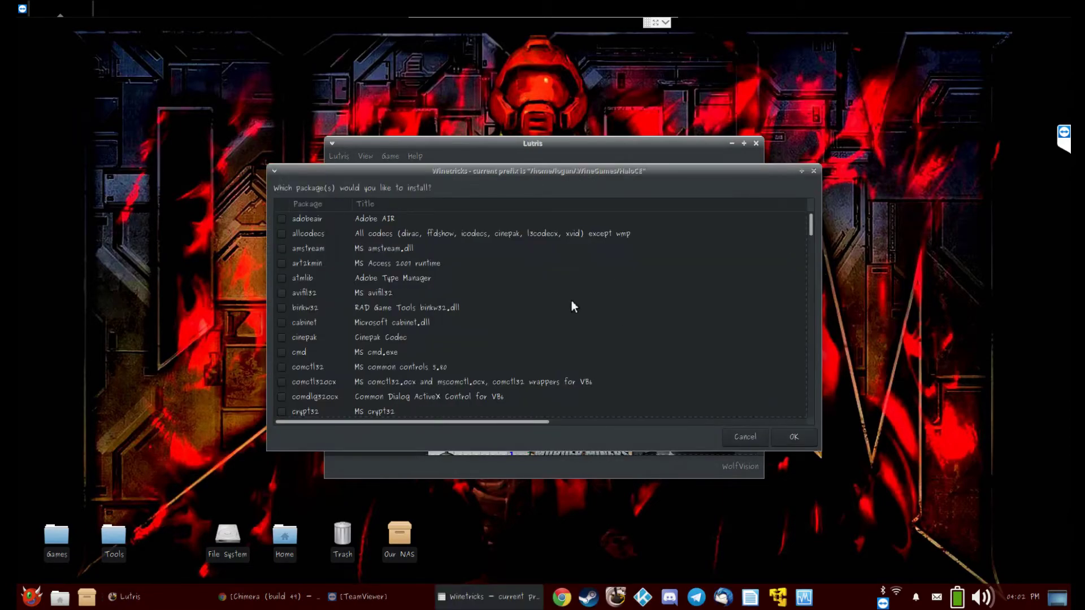
scroll(480, 291, down, 3)
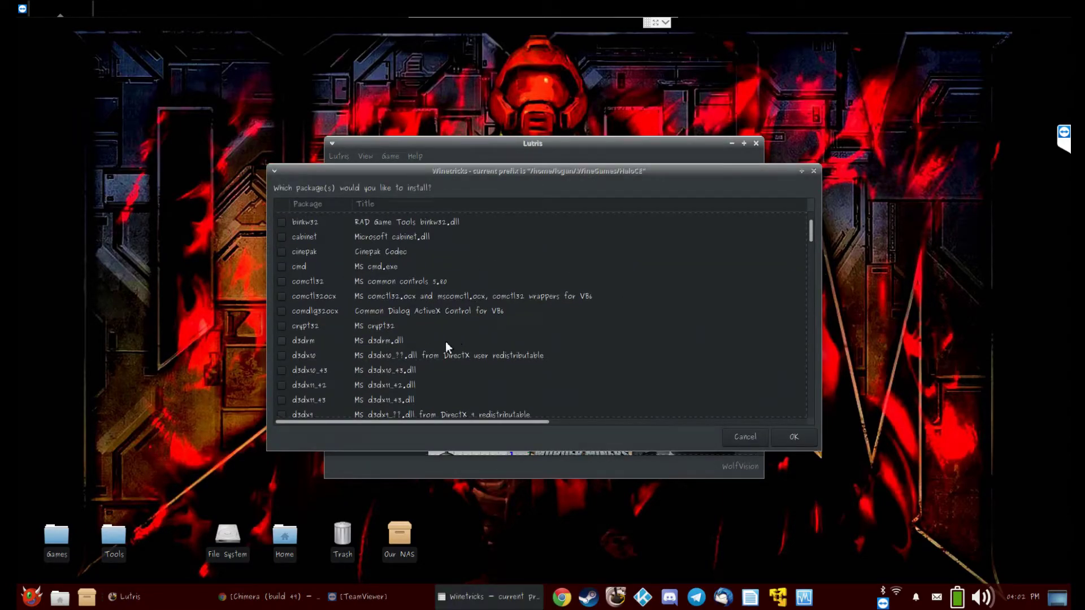
scroll(445, 341, down, 6)
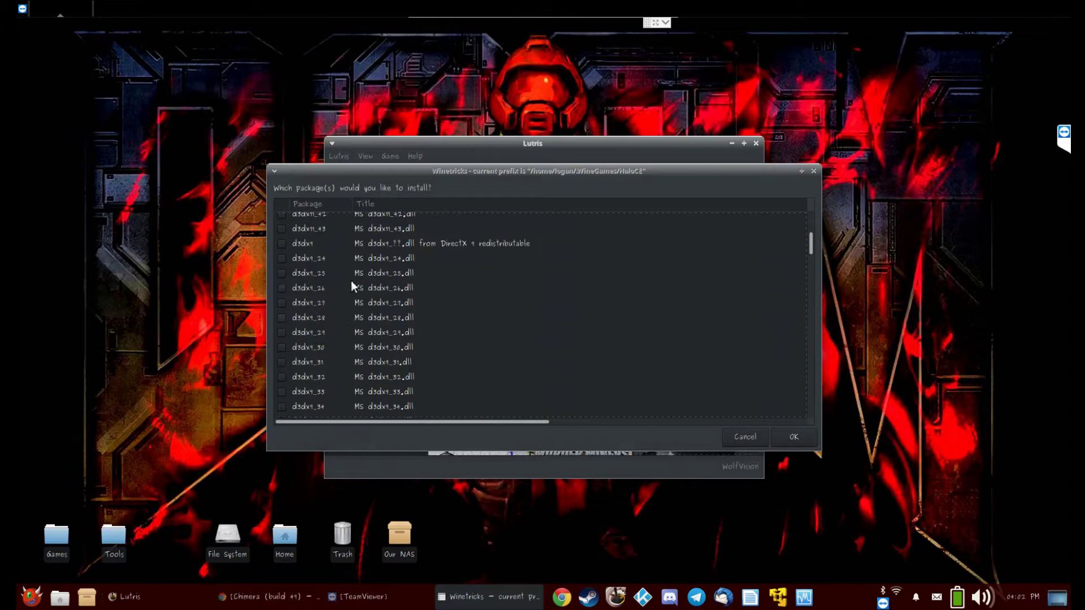
- Tick d3dx9 plus d3dx9_27, _28, _30, _31, _33, _34, _36 and _37
click(282, 244)
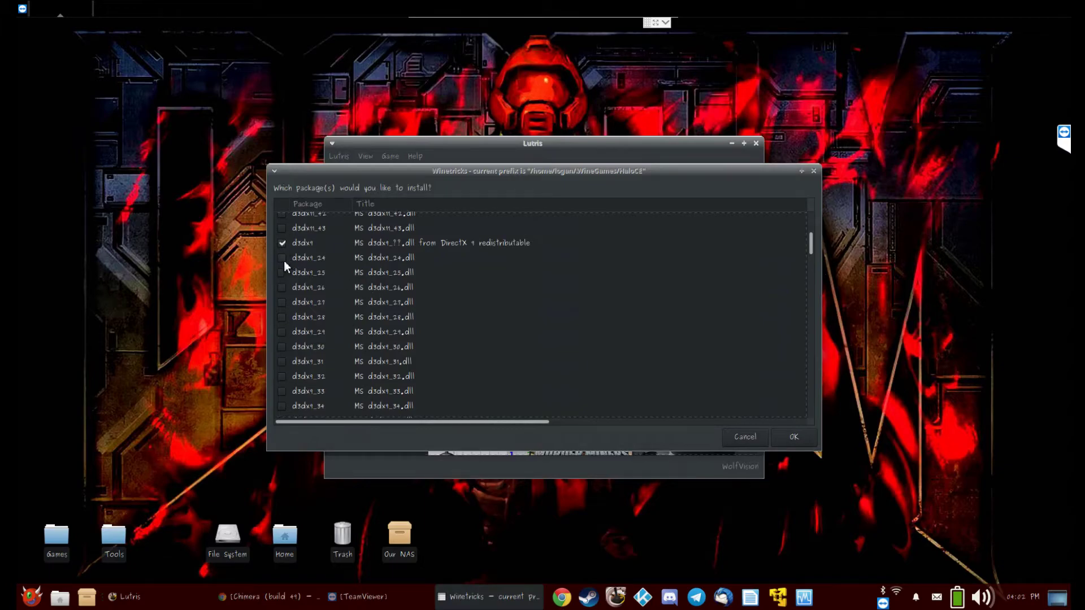
click(282, 303)
click(282, 318)
scroll(290, 325, down, 1)
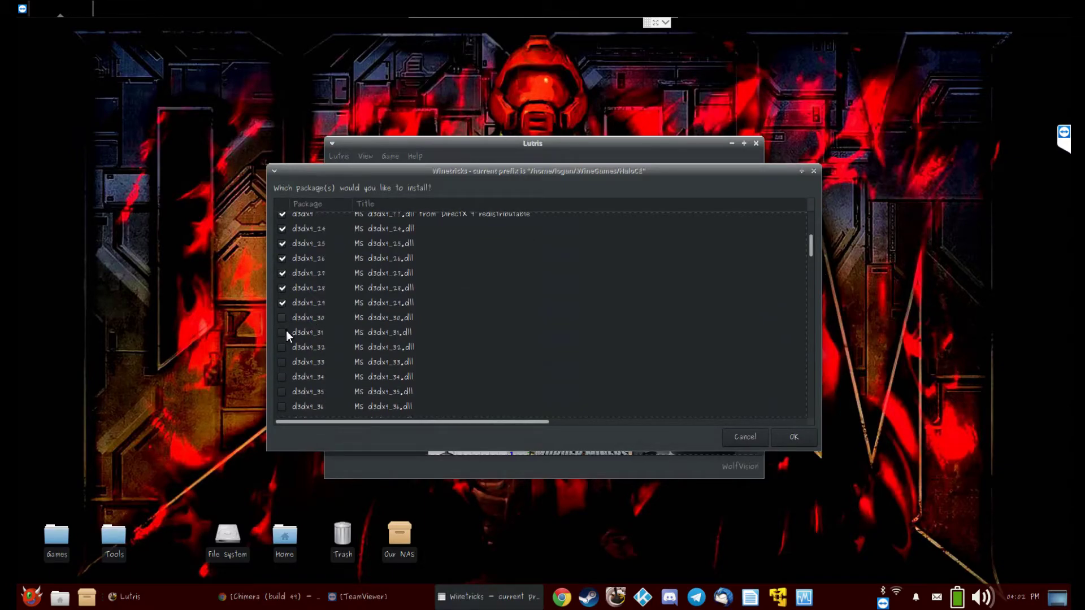
scroll(286, 334, down, 1)
click(281, 288)
click(282, 317)
scroll(287, 316, down, 1)
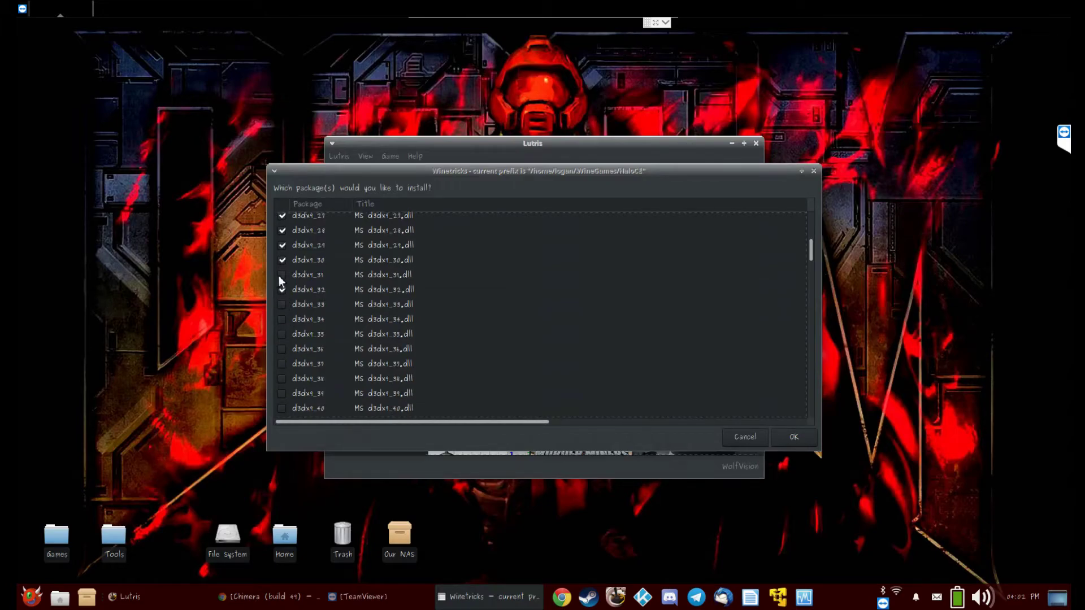
click(279, 276)
click(283, 303)
scroll(293, 311, down, 2)
scroll(288, 300, up, 1)
click(284, 290)
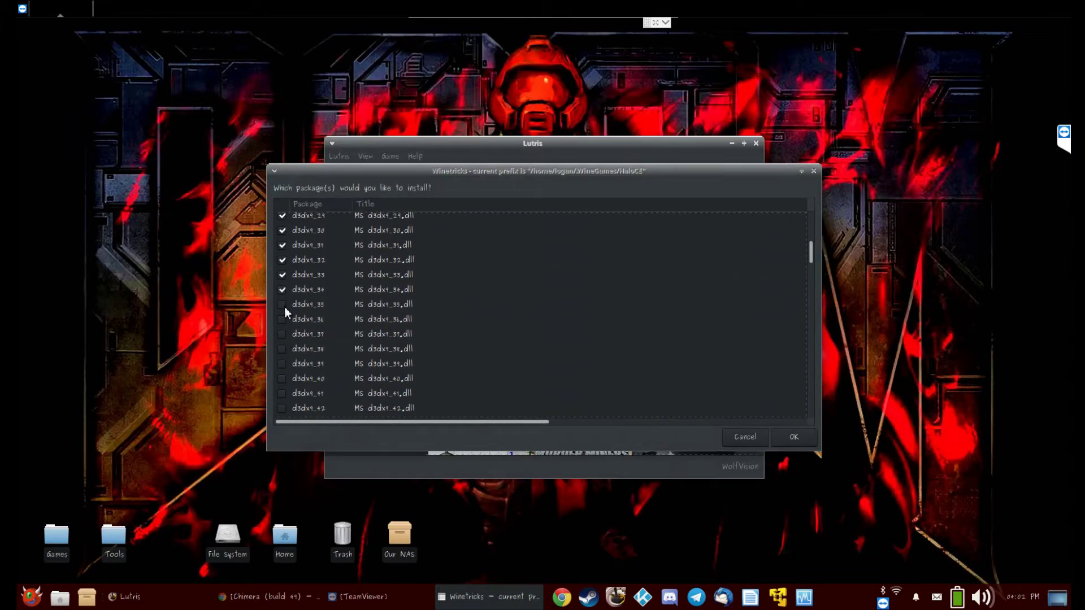
scroll(283, 340, down, 2)
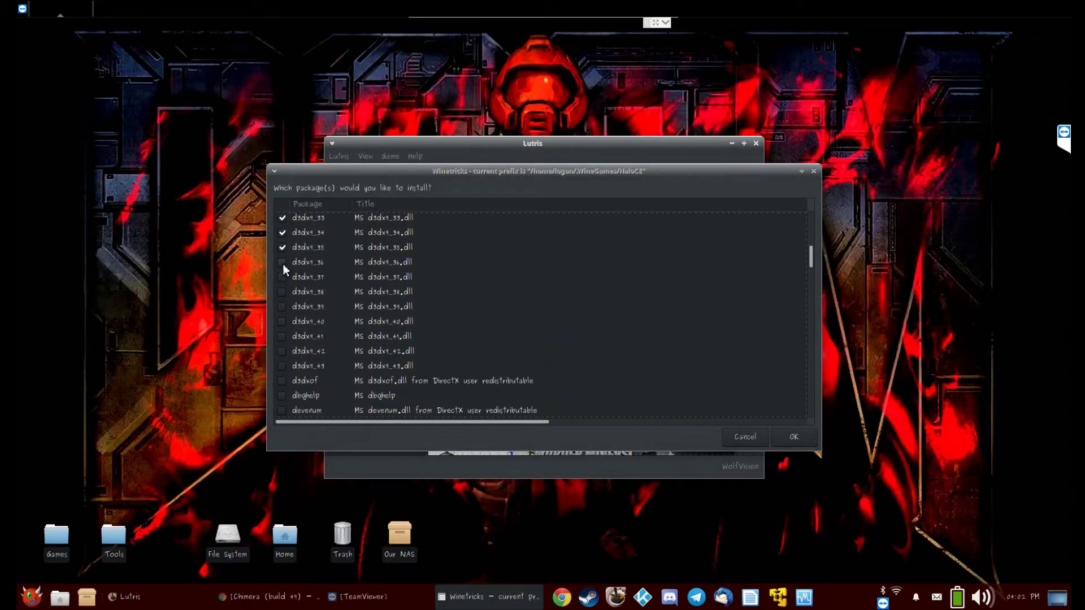
click(282, 262)
click(284, 276)
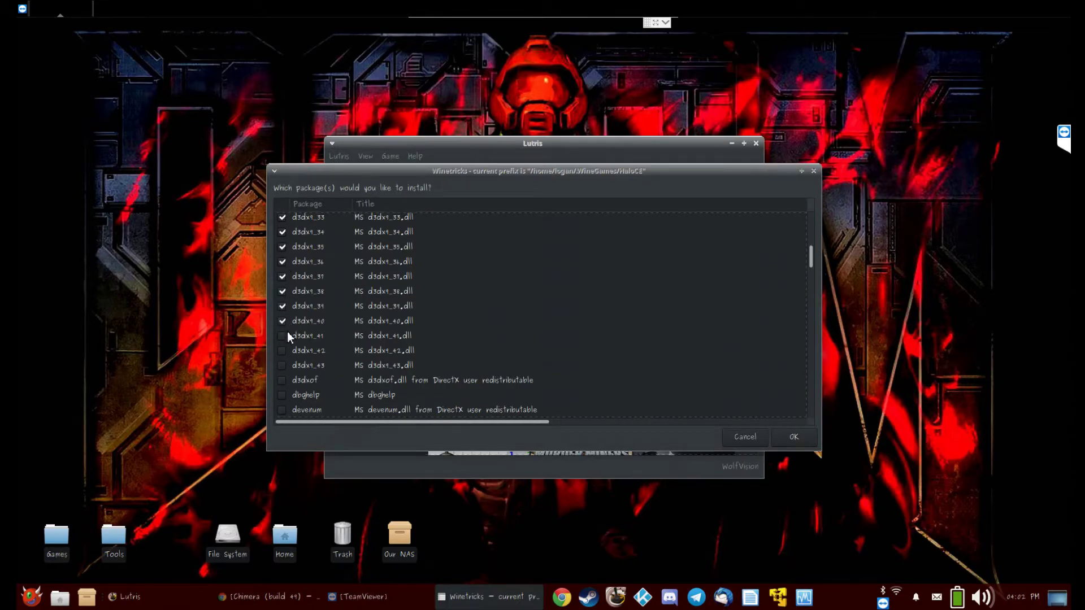
- Tick mfc42, msxml4 and vcrun2010, then confirm the package list
scroll(591, 287, up, 5)
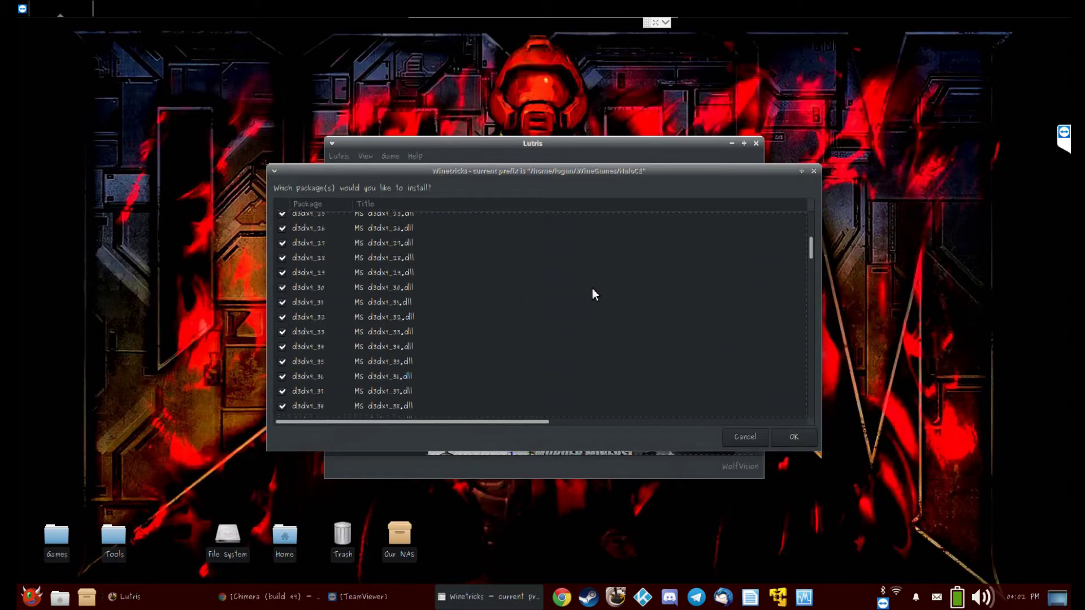
scroll(578, 305, down, 7)
scroll(573, 305, down, 2)
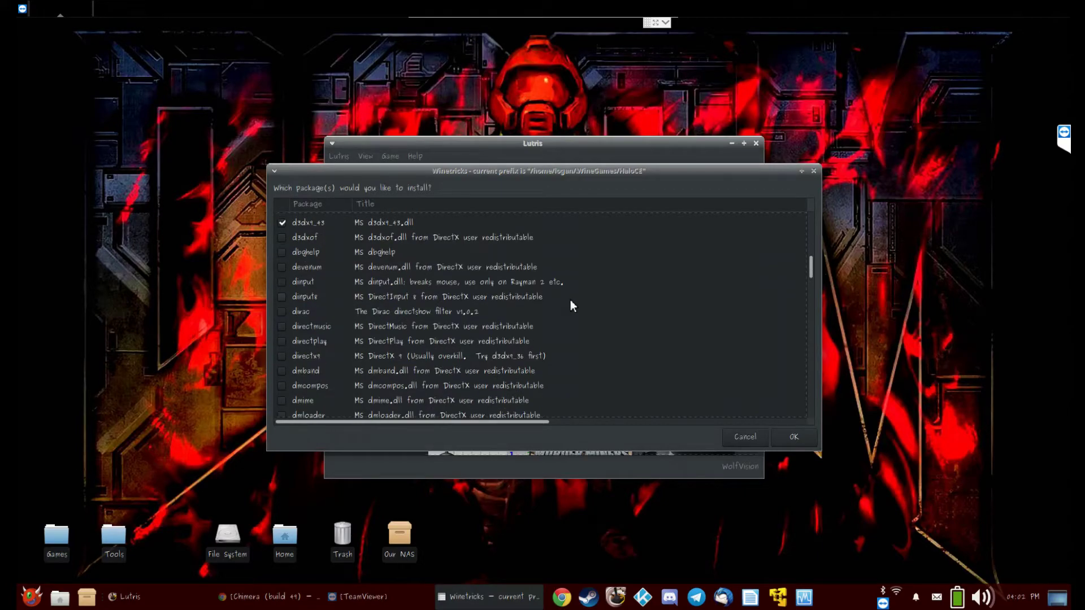
scroll(568, 304, down, 3)
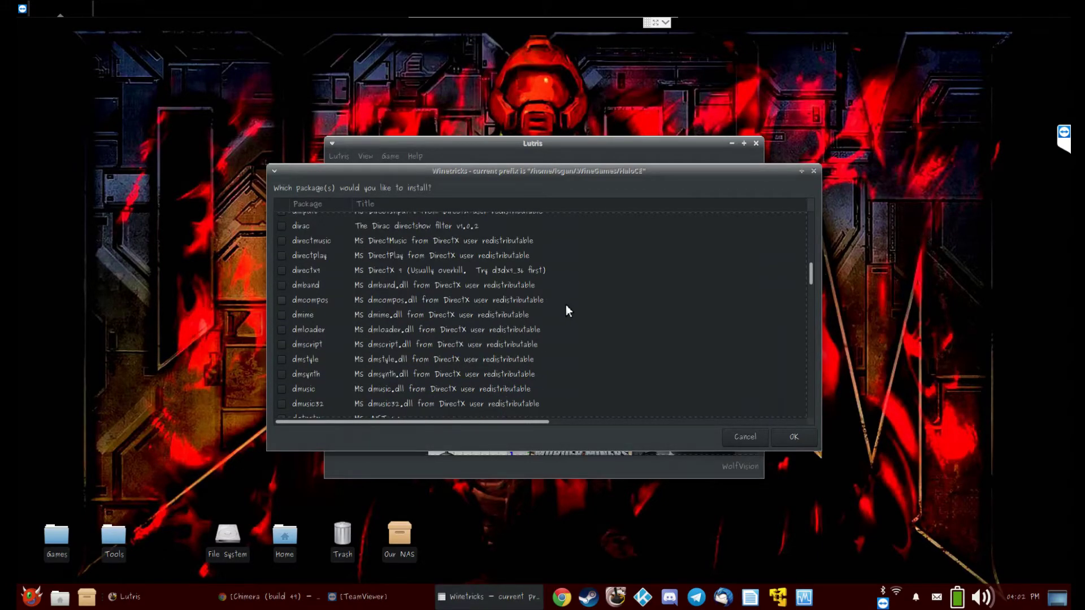
scroll(564, 303, down, 2)
scroll(560, 310, down, 4)
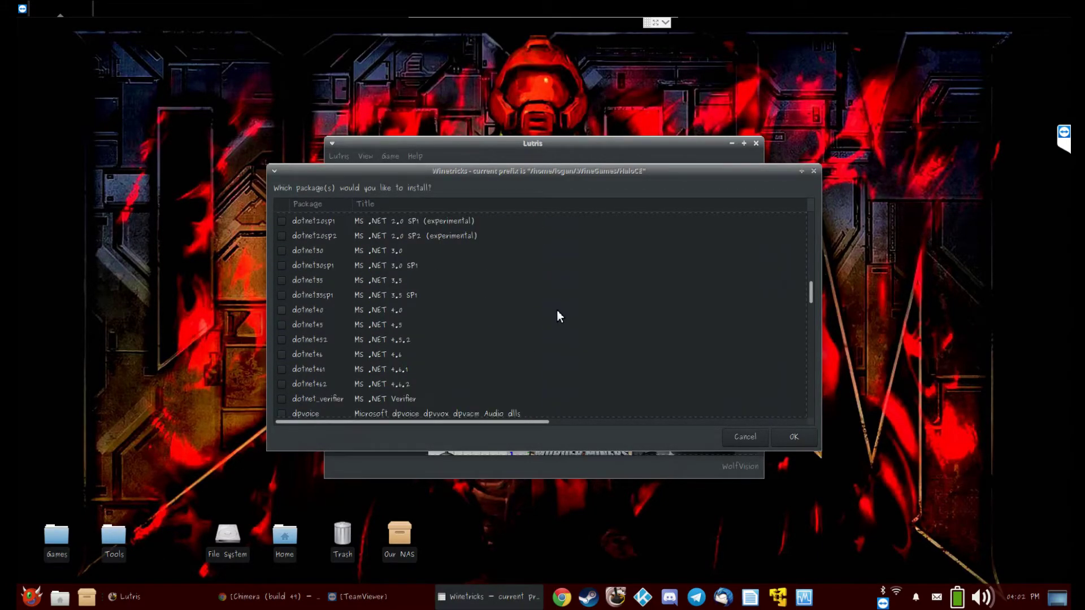
scroll(557, 311, down, 3)
scroll(554, 305, down, 10)
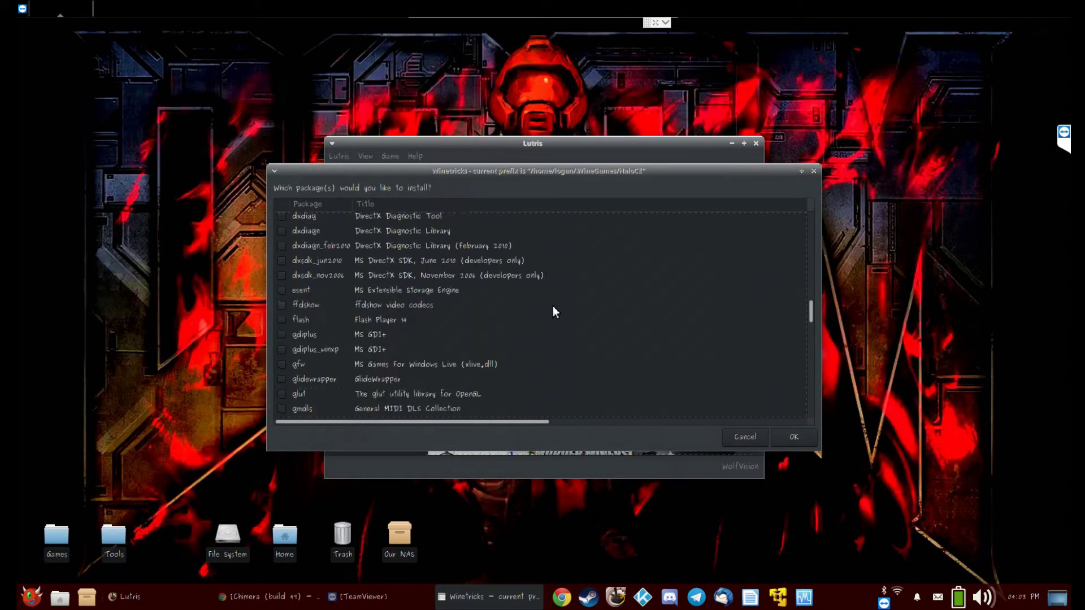
scroll(536, 305, down, 3)
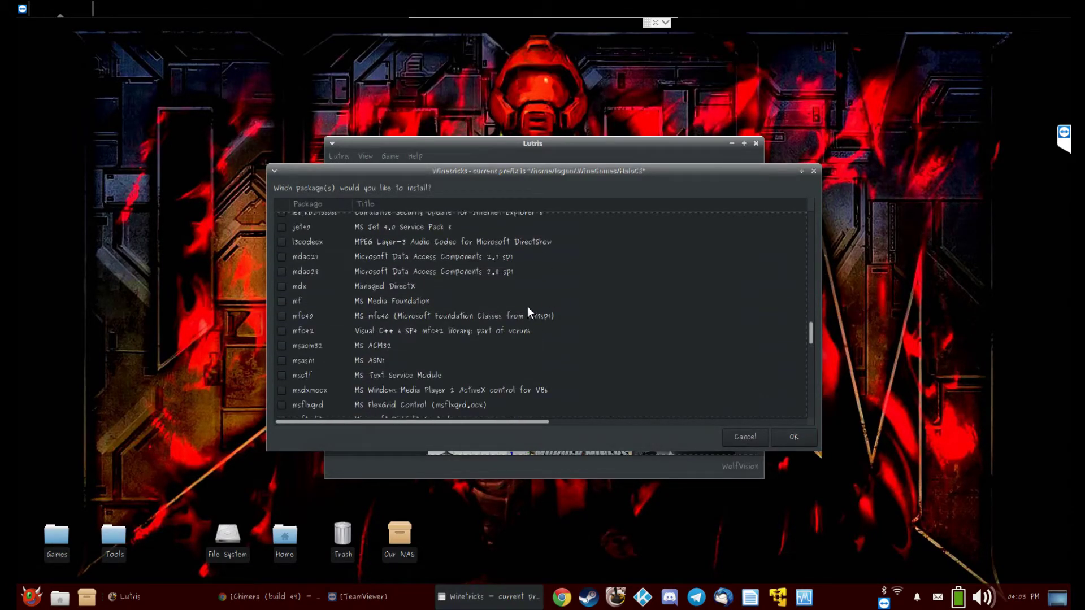
click(283, 331)
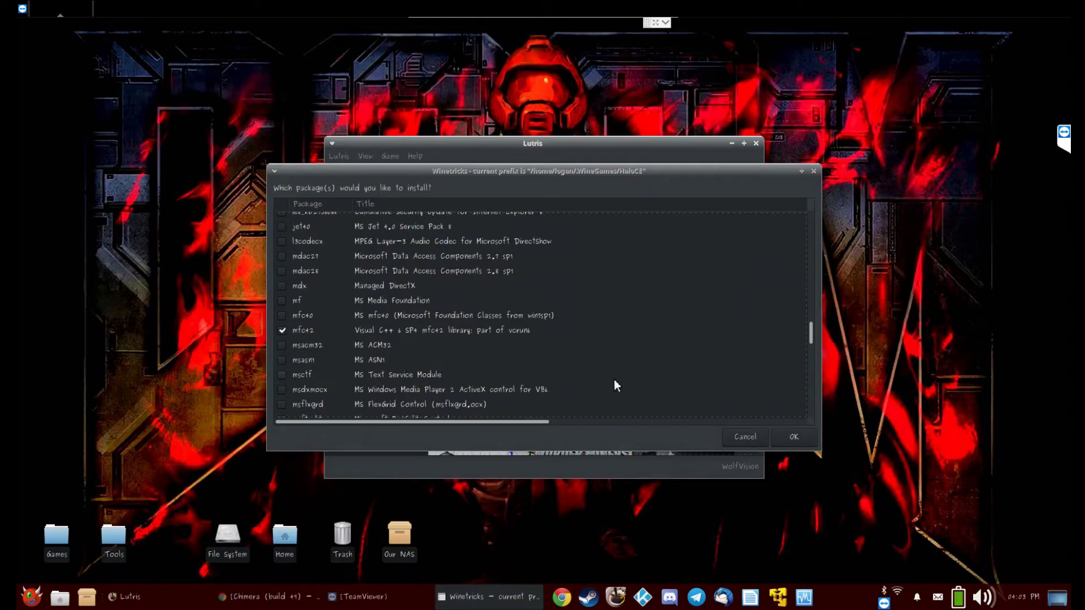
scroll(591, 358, down, 2)
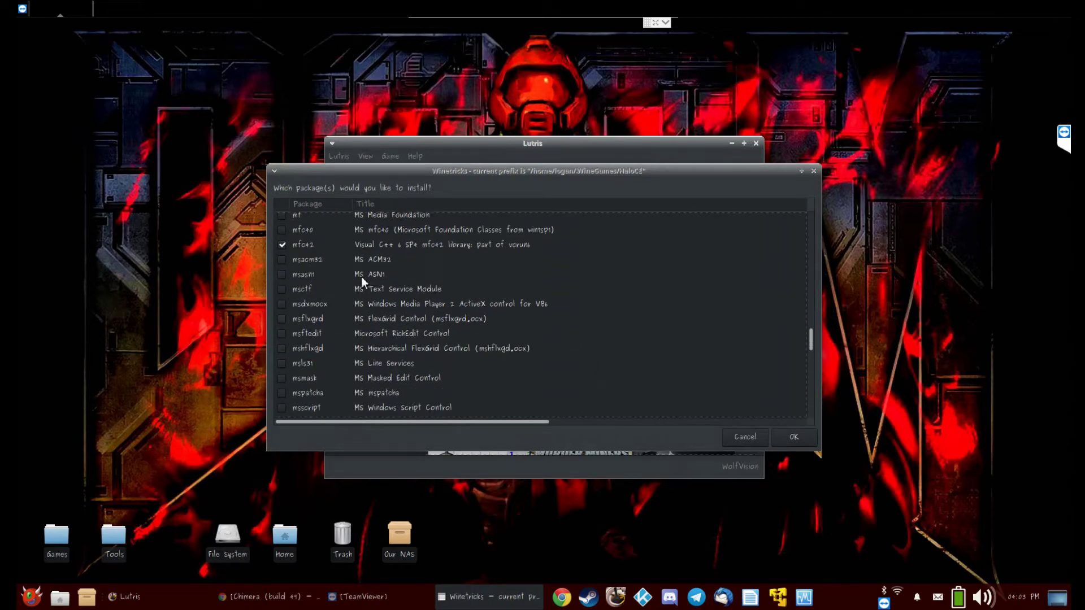
scroll(362, 277, down, 1)
scroll(363, 280, down, 2)
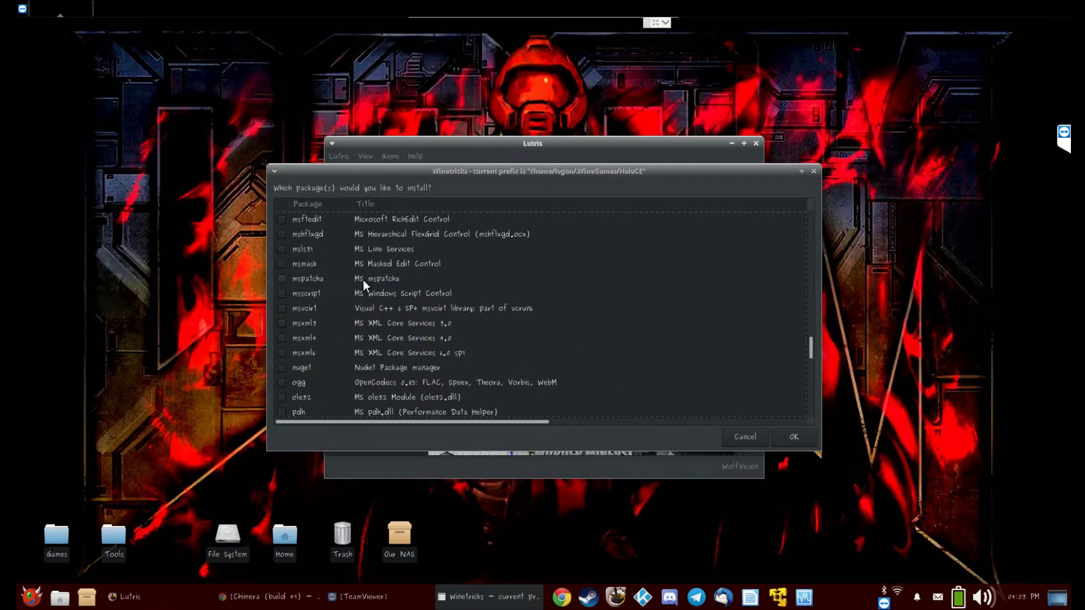
click(282, 338)
scroll(548, 342, down, 3)
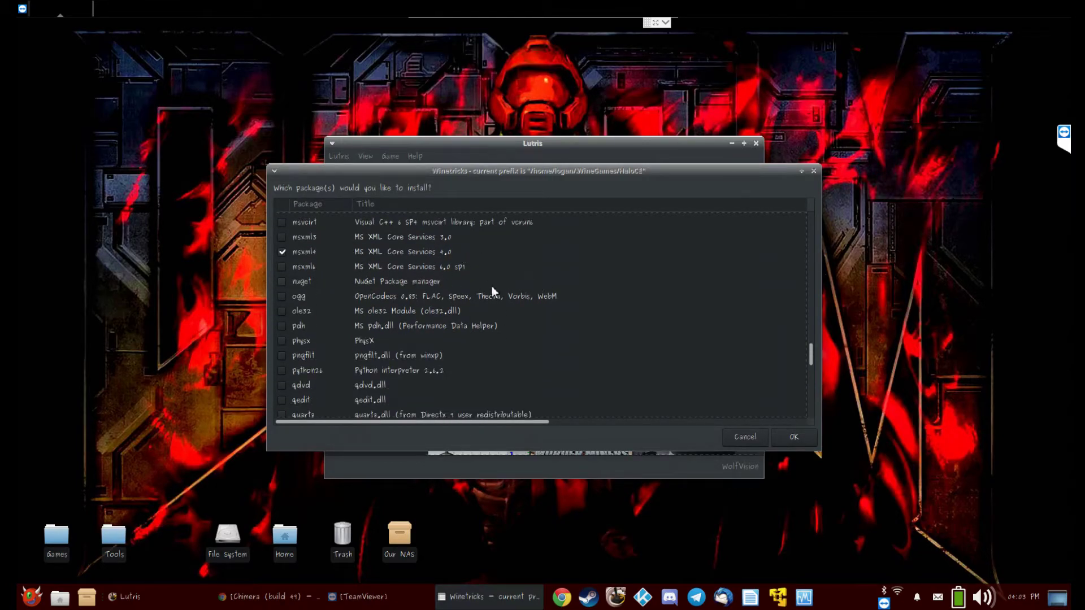
scroll(553, 283, down, 2)
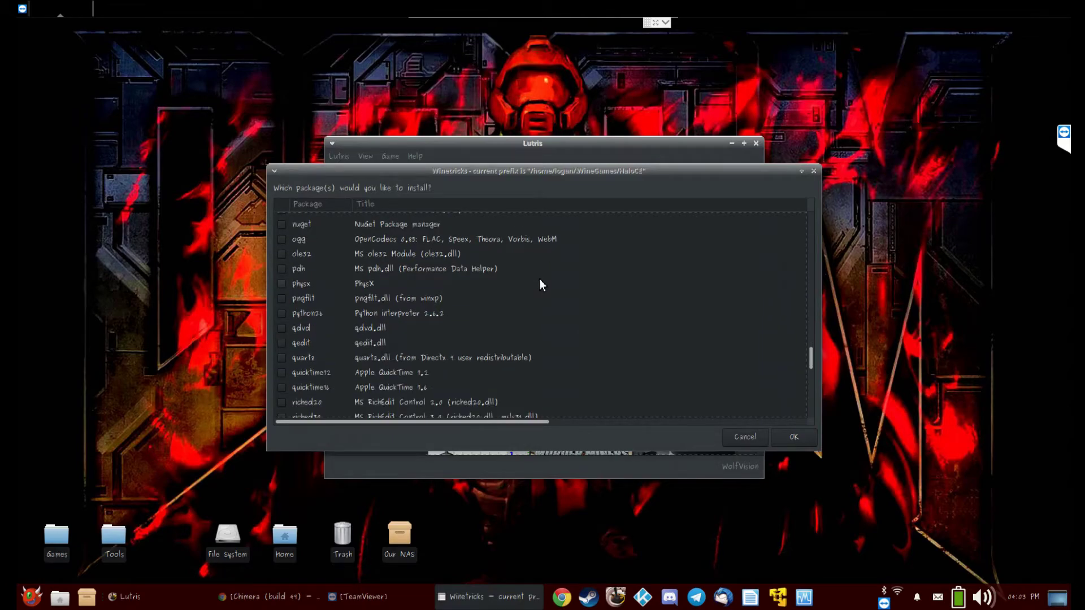
scroll(536, 282, down, 15)
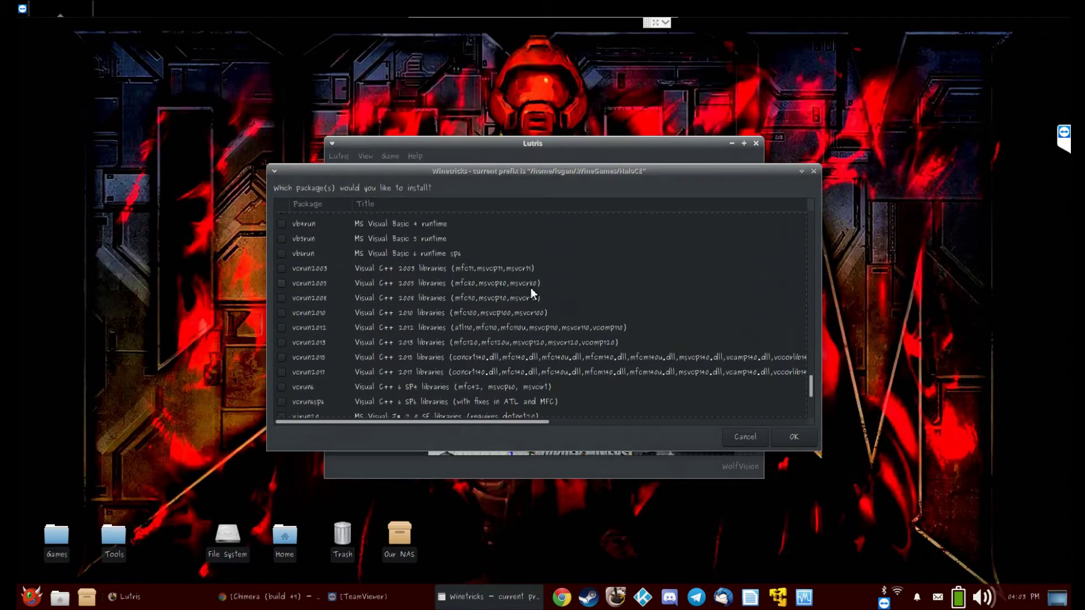
click(282, 313)
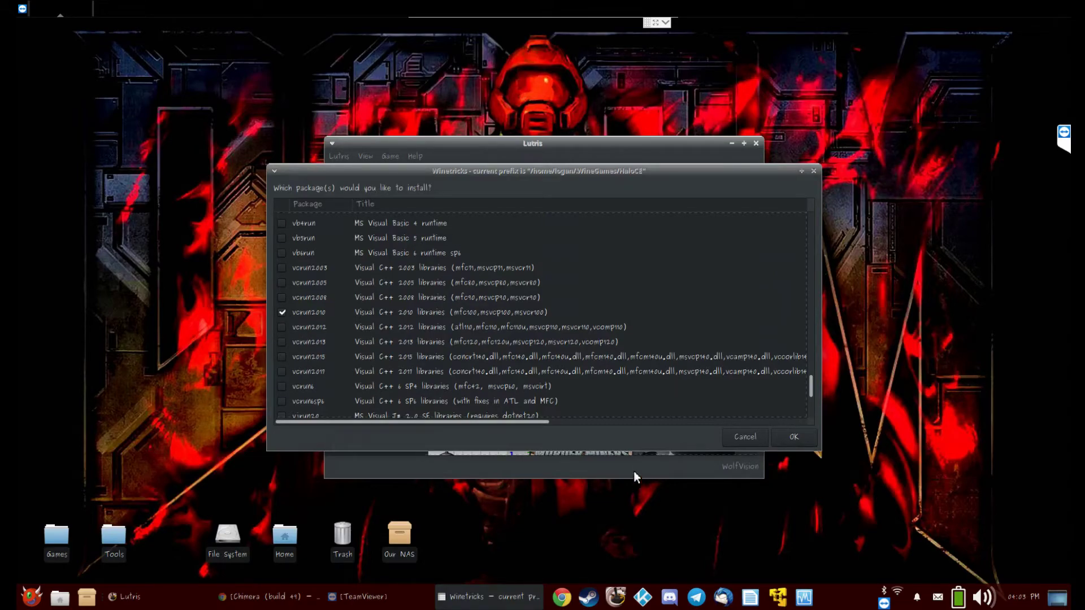
scroll(681, 384, down, 8)
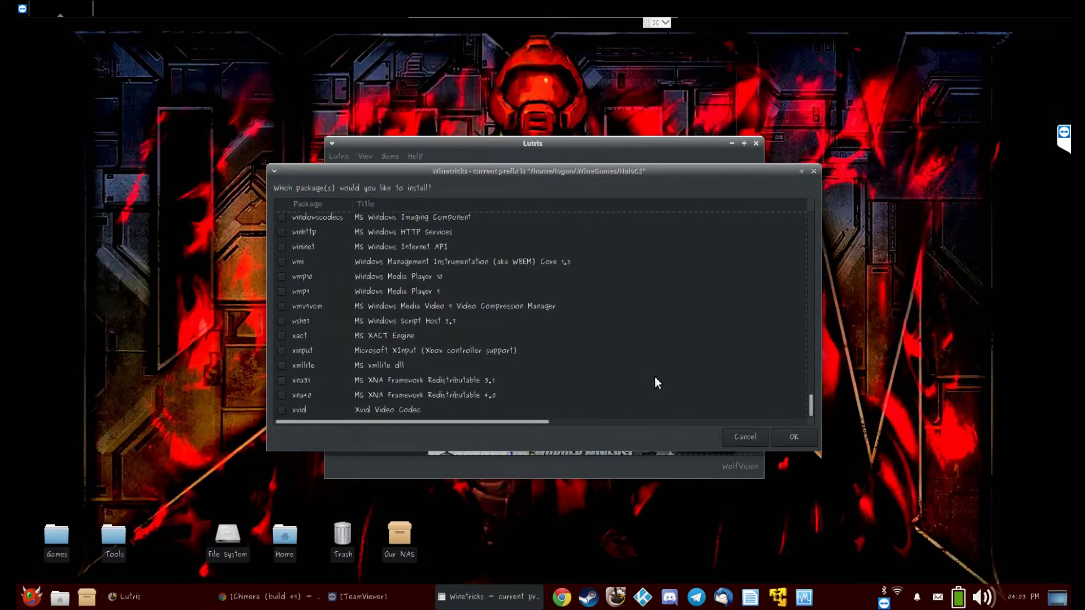
click(766, 440)
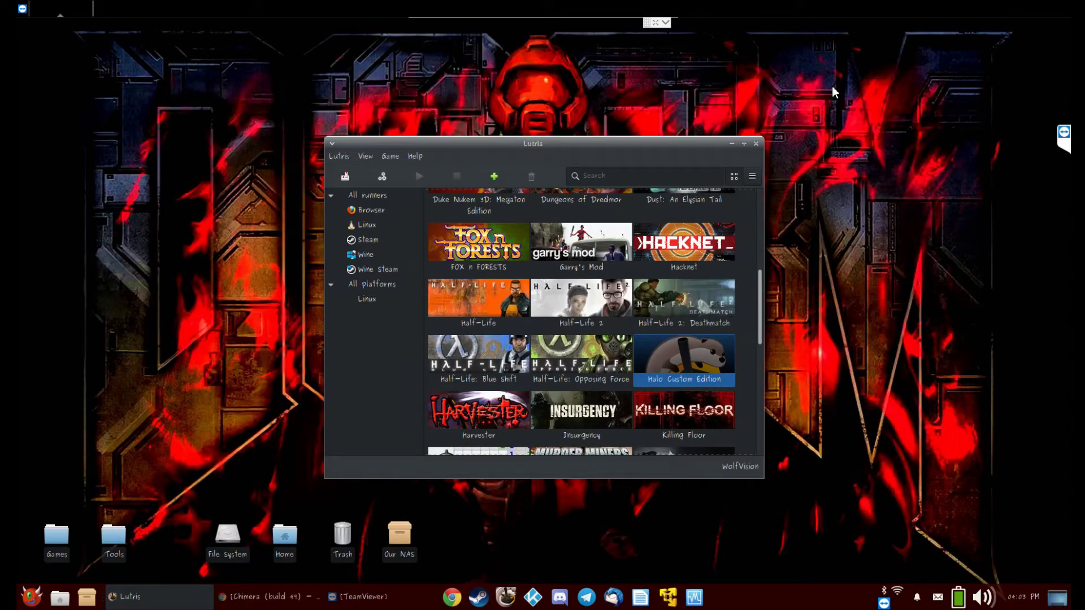
- Reopen the Windows component list to verify mfc42 and msxml4 are ticked, then exit Winetricks
drag(551, 151, 328, 115)
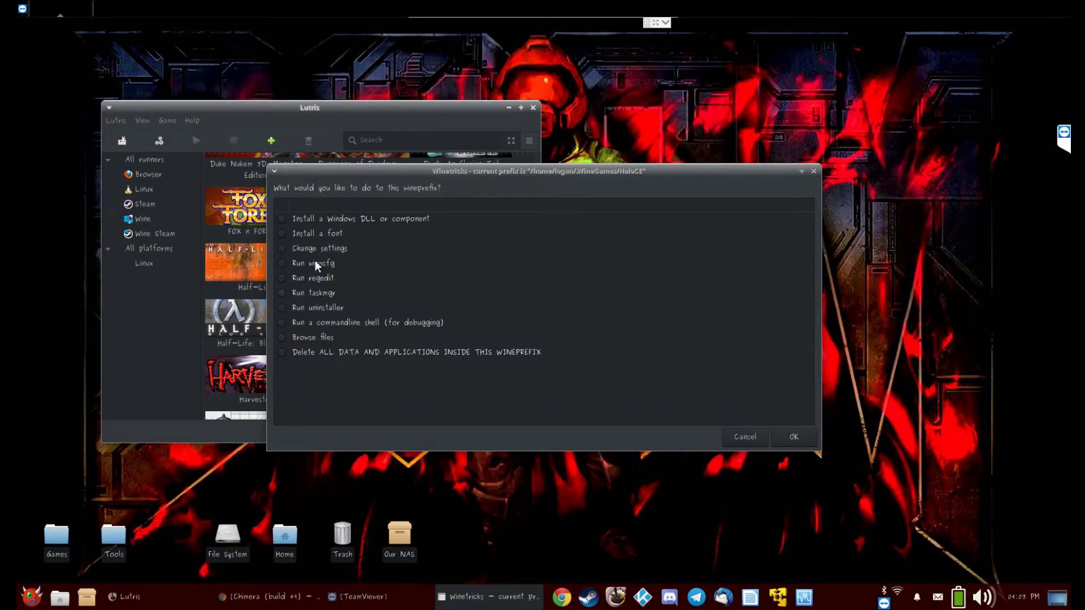
click(293, 219)
click(793, 437)
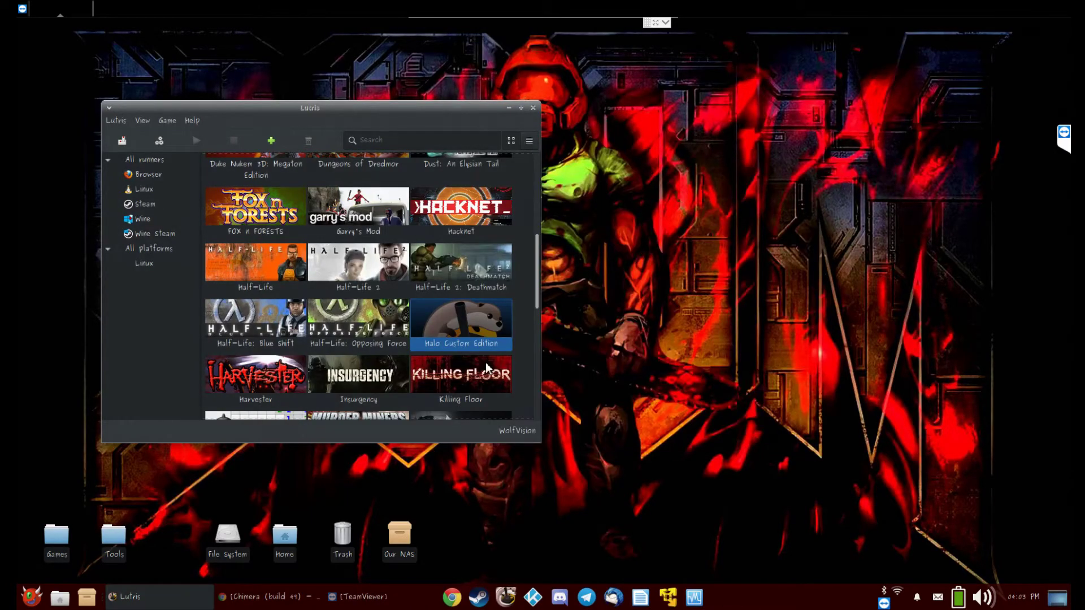
scroll(511, 310, down, 15)
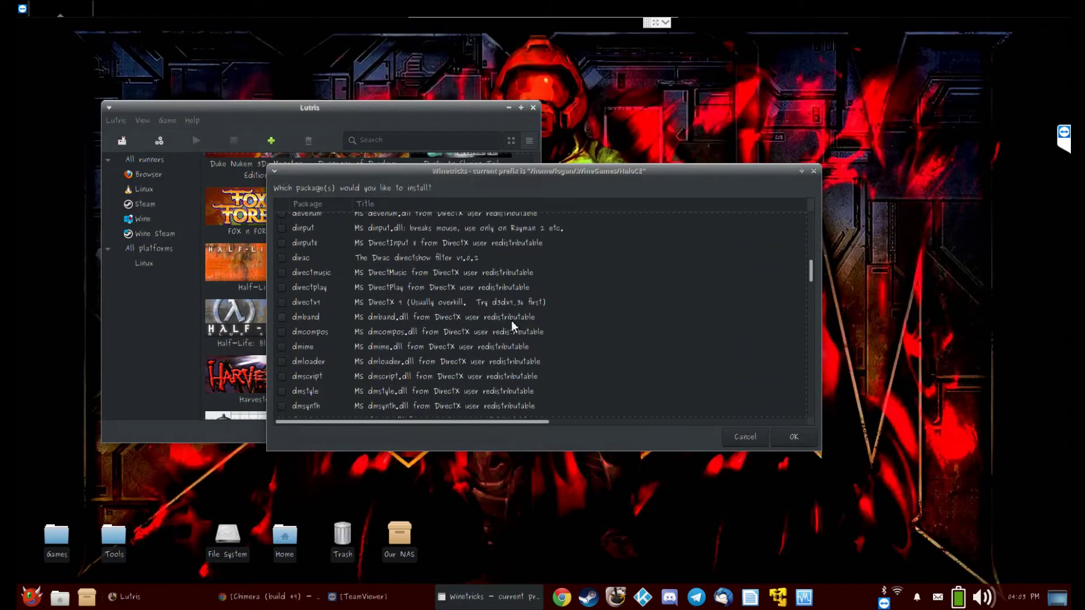
scroll(512, 328, down, 20)
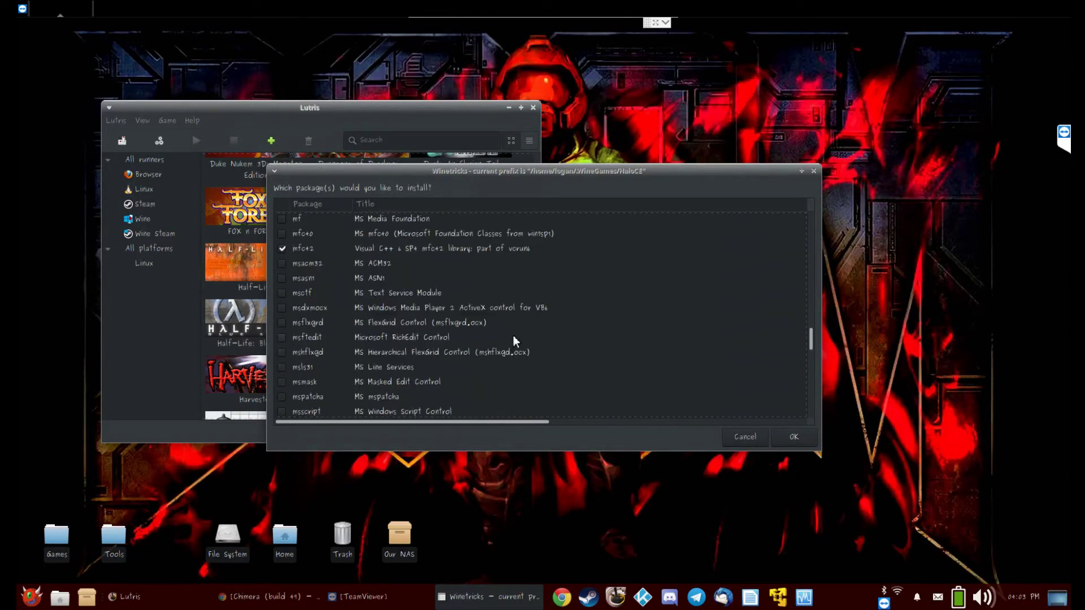
scroll(388, 276, down, 8)
scroll(398, 288, up, 3)
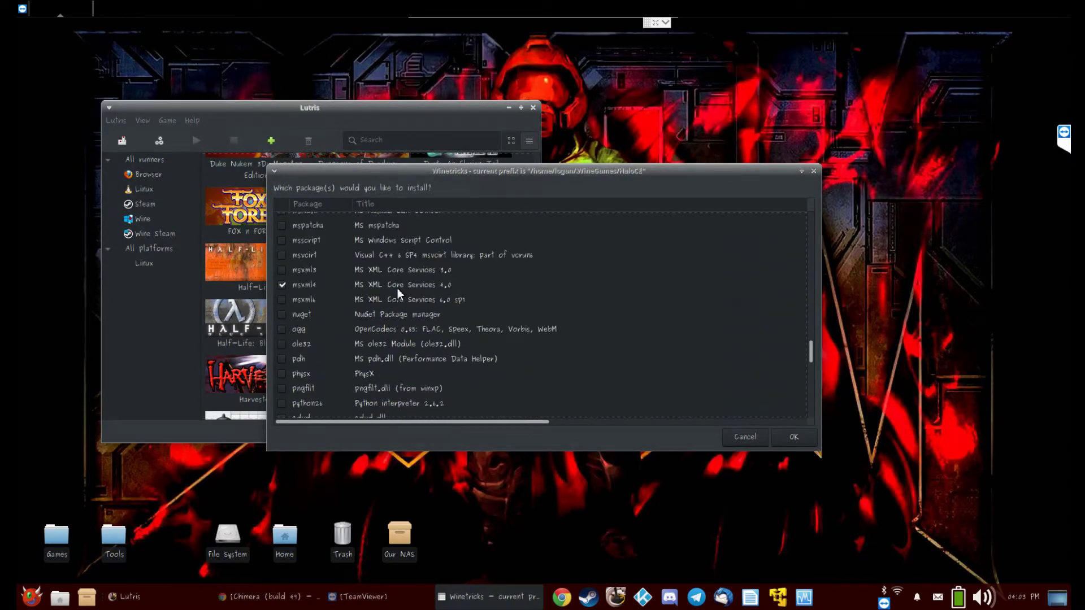
scroll(397, 288, down, 12)
scroll(414, 317, down, 7)
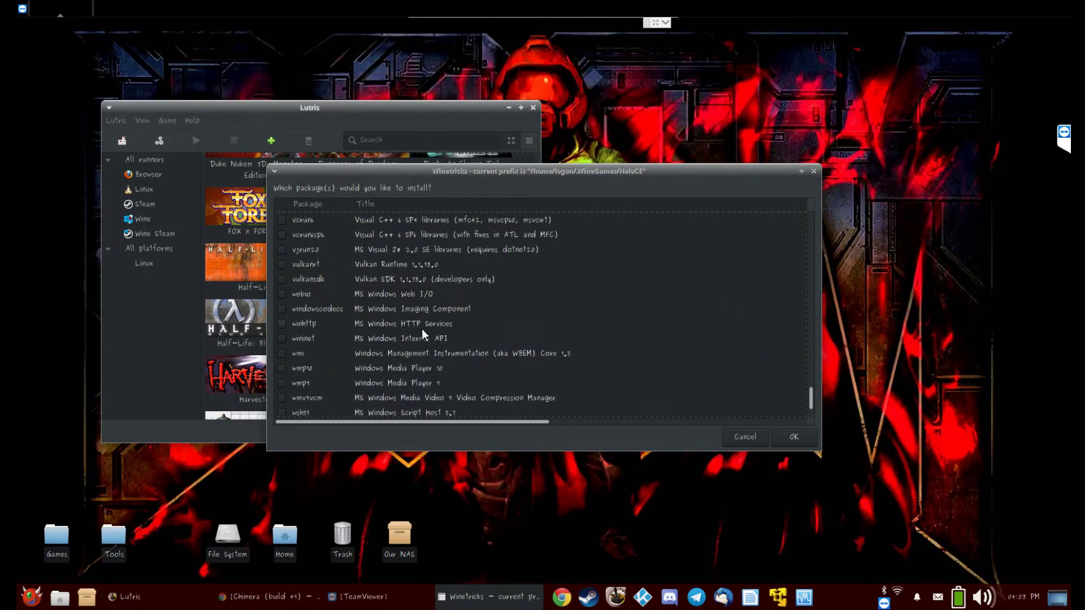
click(763, 443)
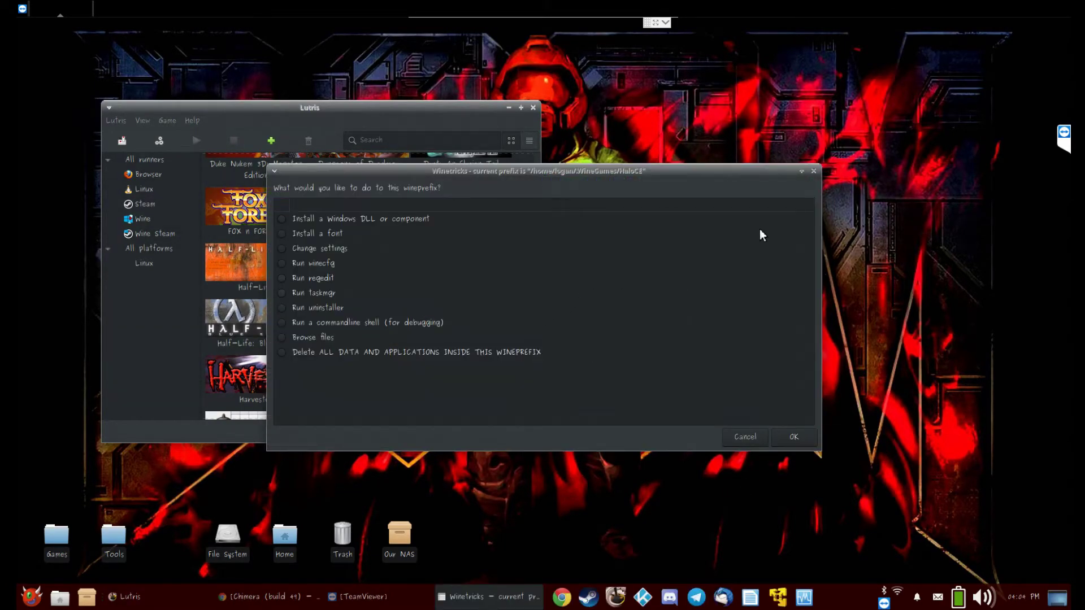
click(814, 171)
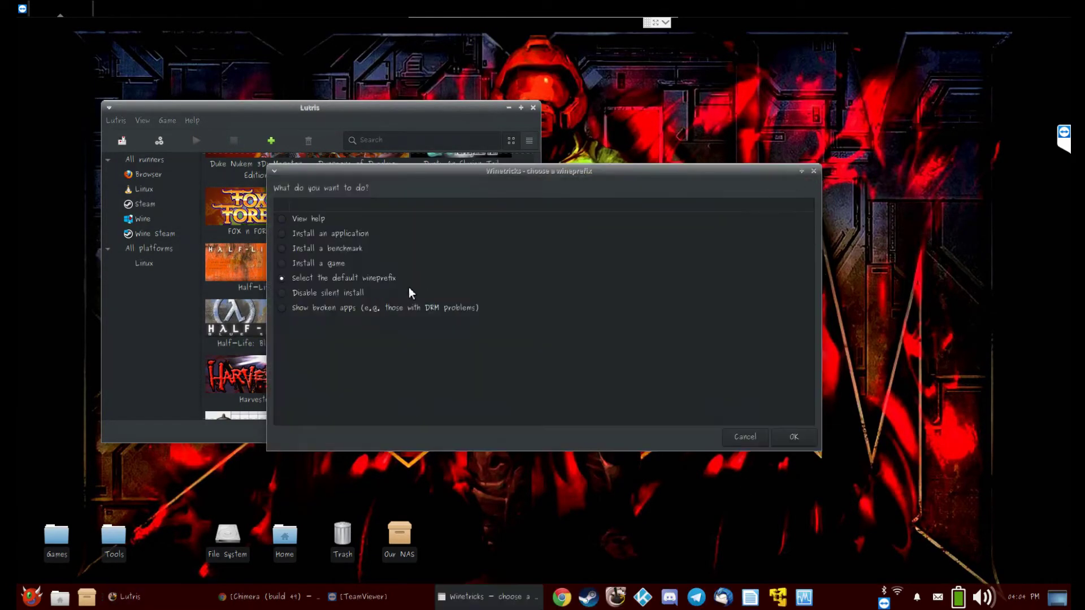
click(814, 171)
- Run the Halo setup: accept the EULA, pass the product key, install for all users, close
double_click(487, 330)
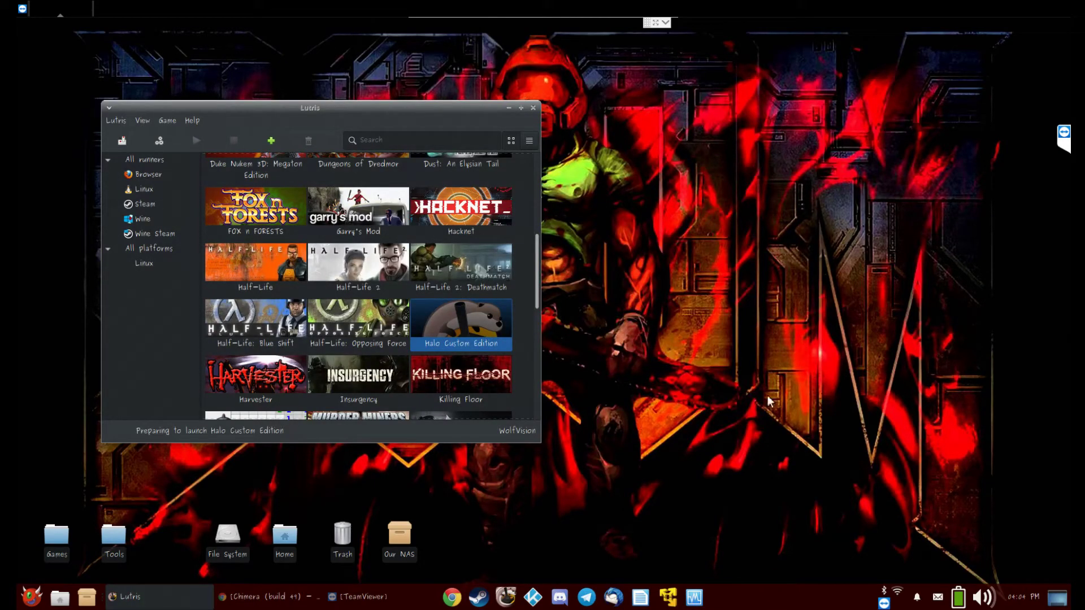
drag(364, 110, 704, 107)
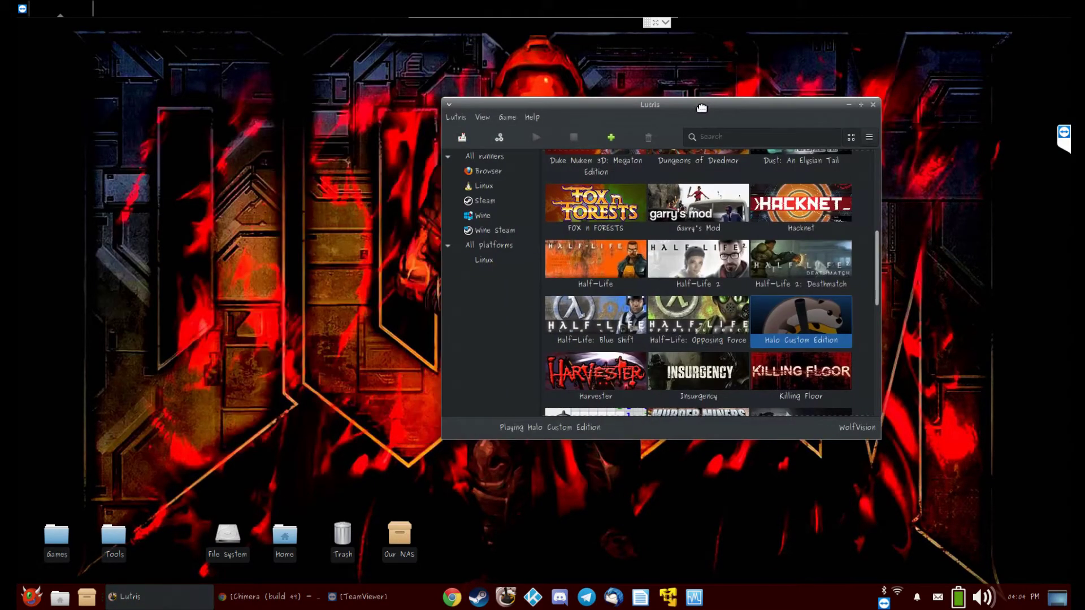
click(466, 405)
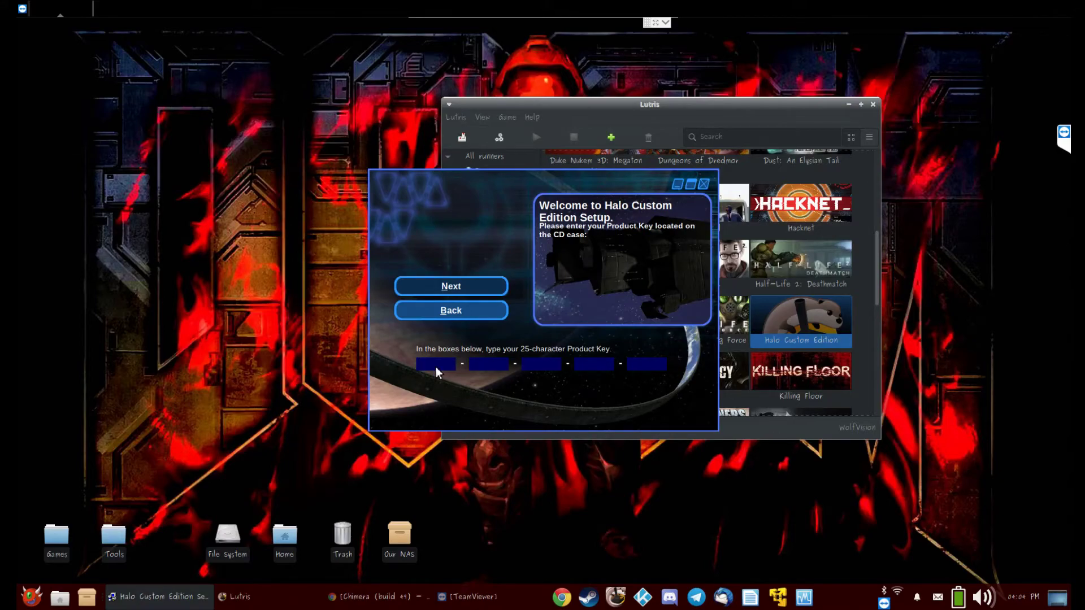
click(477, 285)
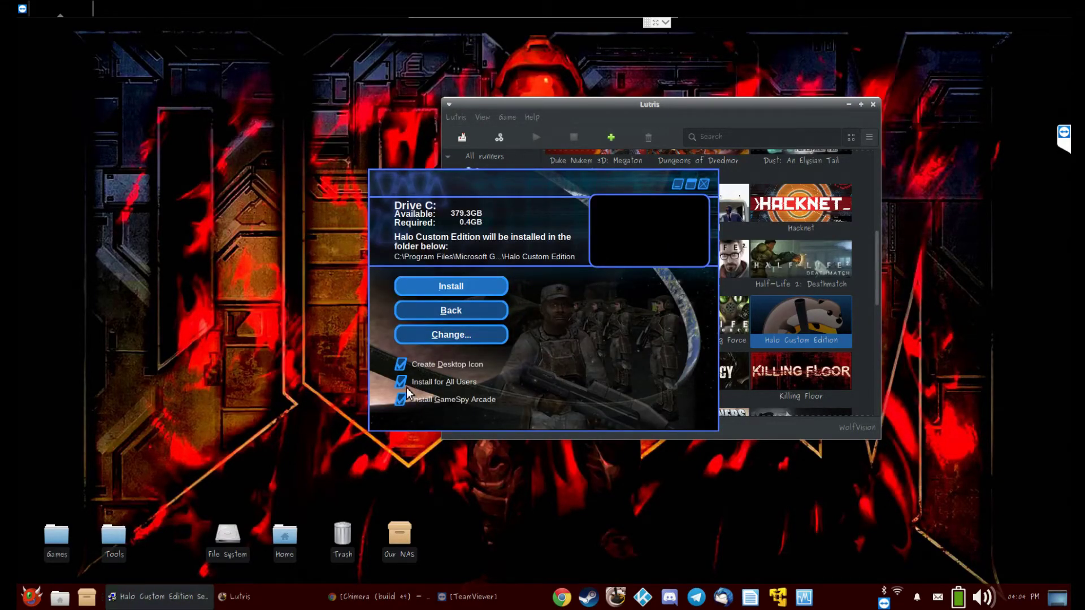
click(401, 382)
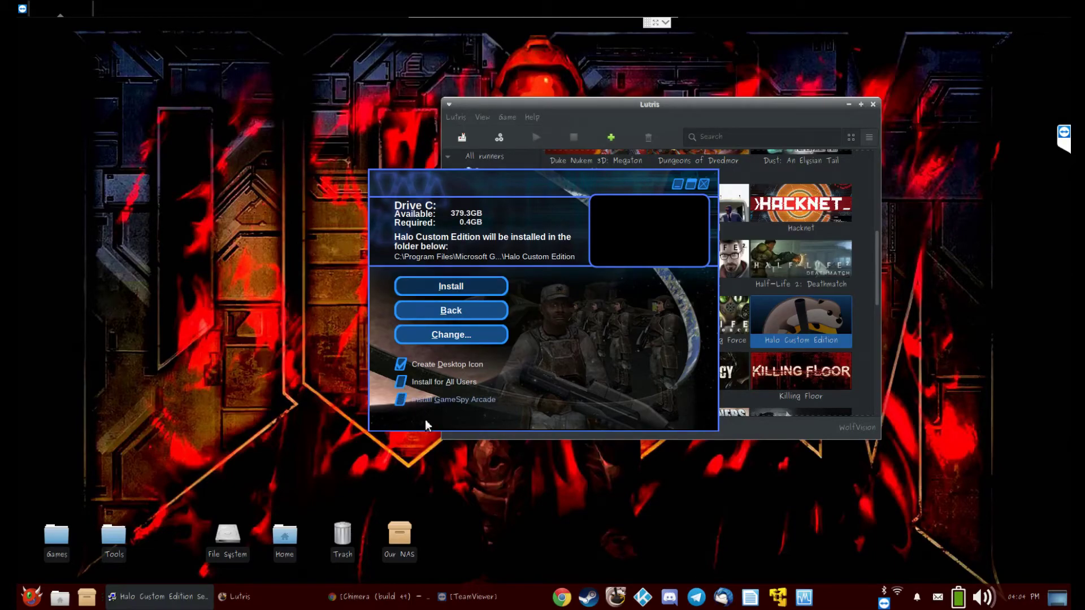
click(401, 382)
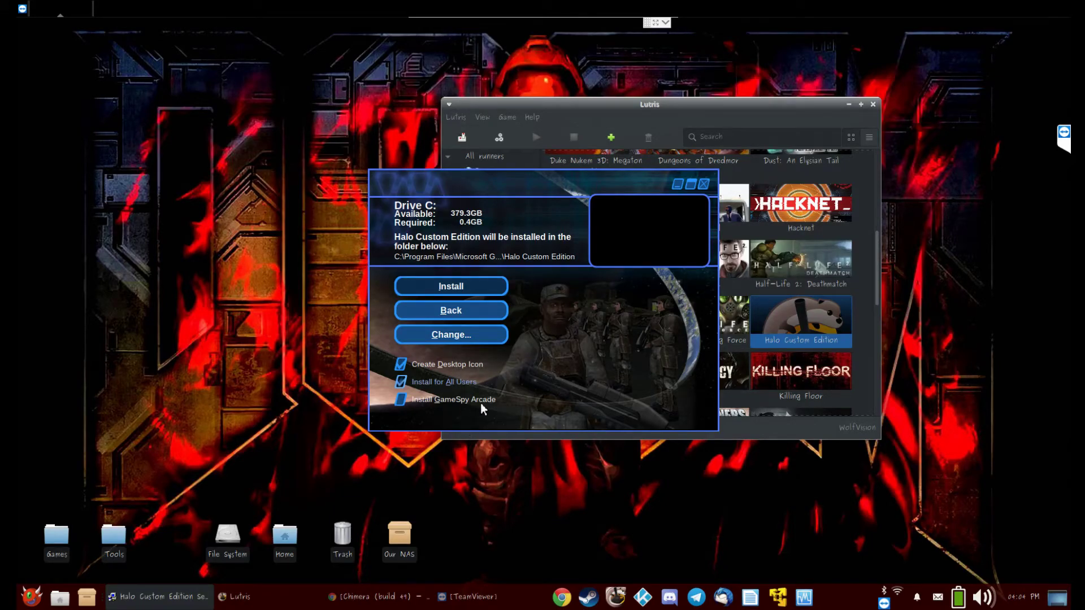
click(482, 290)
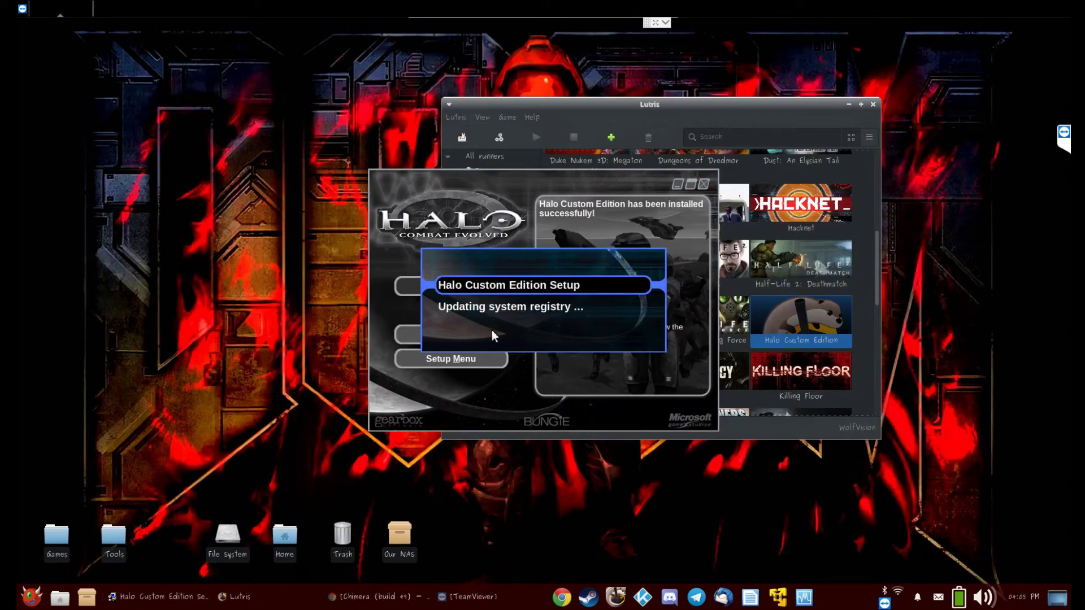
click(704, 184)
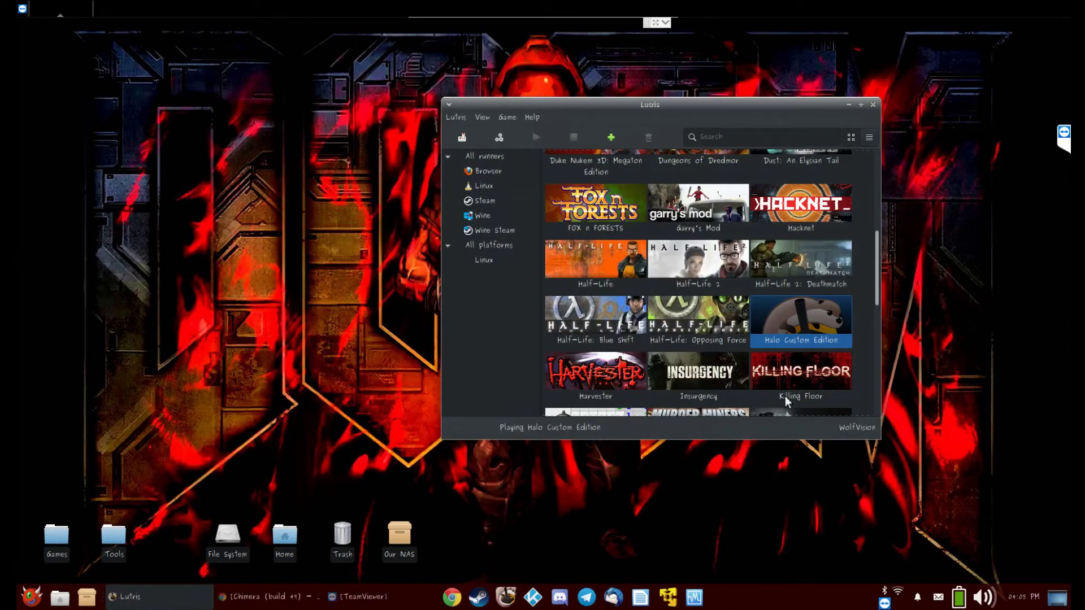
- Run haloce-patch-1.0.10.exe from Downloads inside the Halo Custom Edition wine prefix and confirm the update
right_click(822, 331)
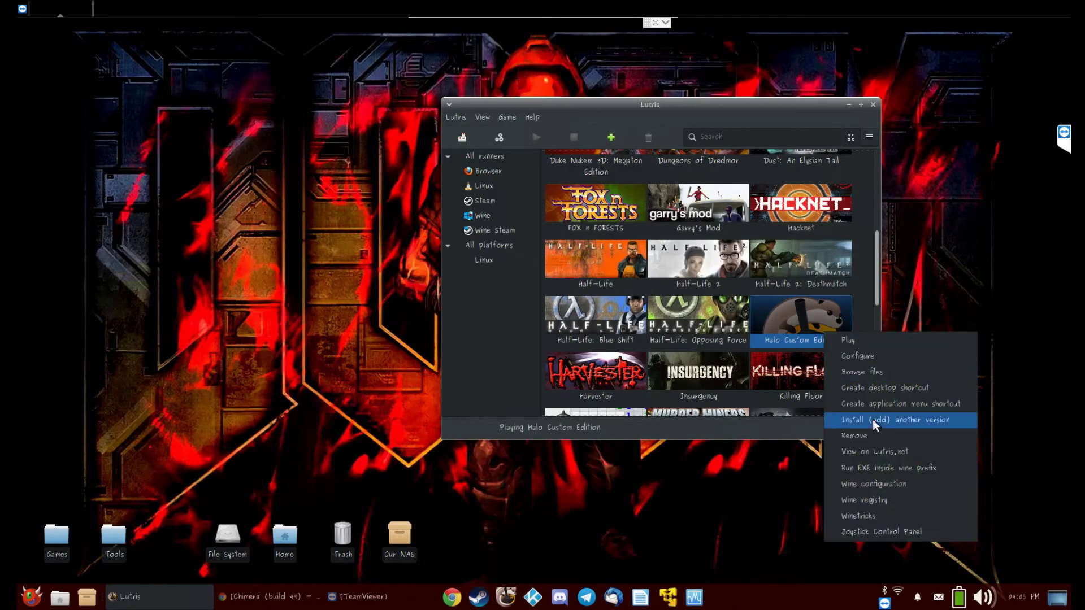
click(893, 470)
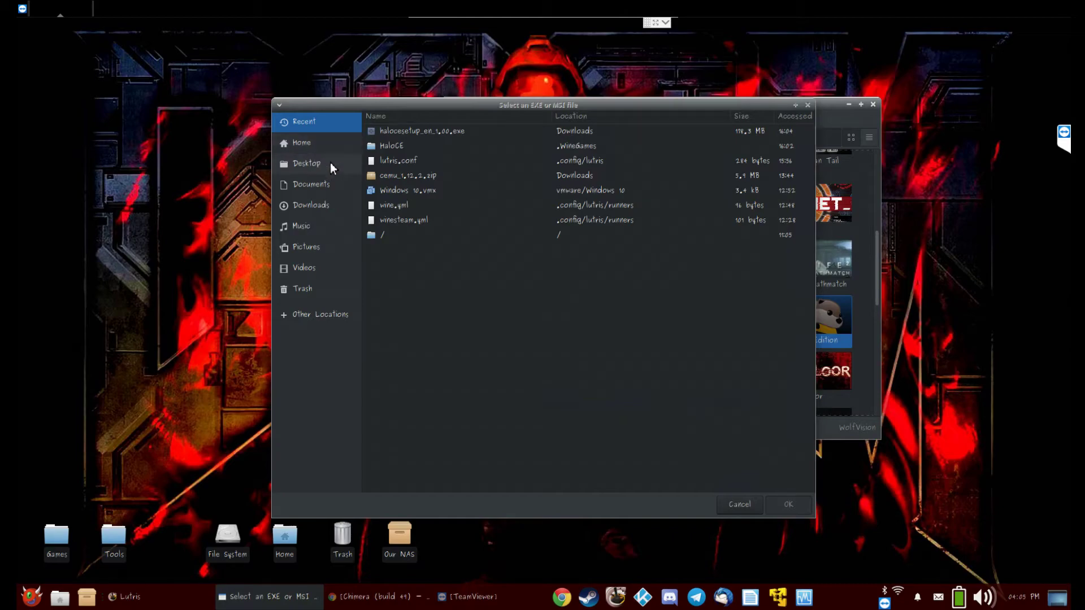
click(315, 213)
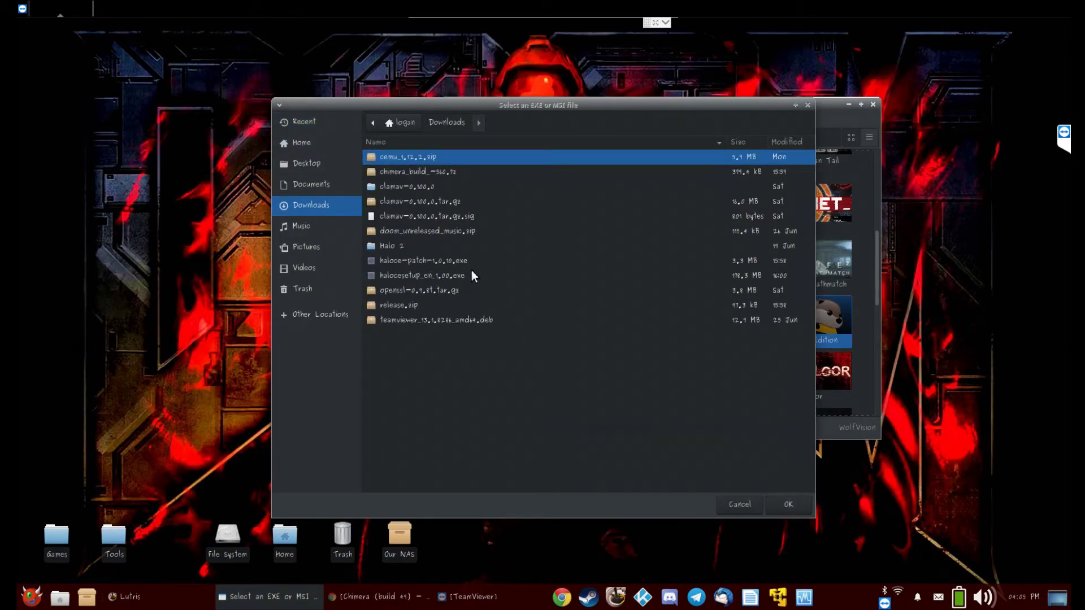
click(440, 263)
key(Return)
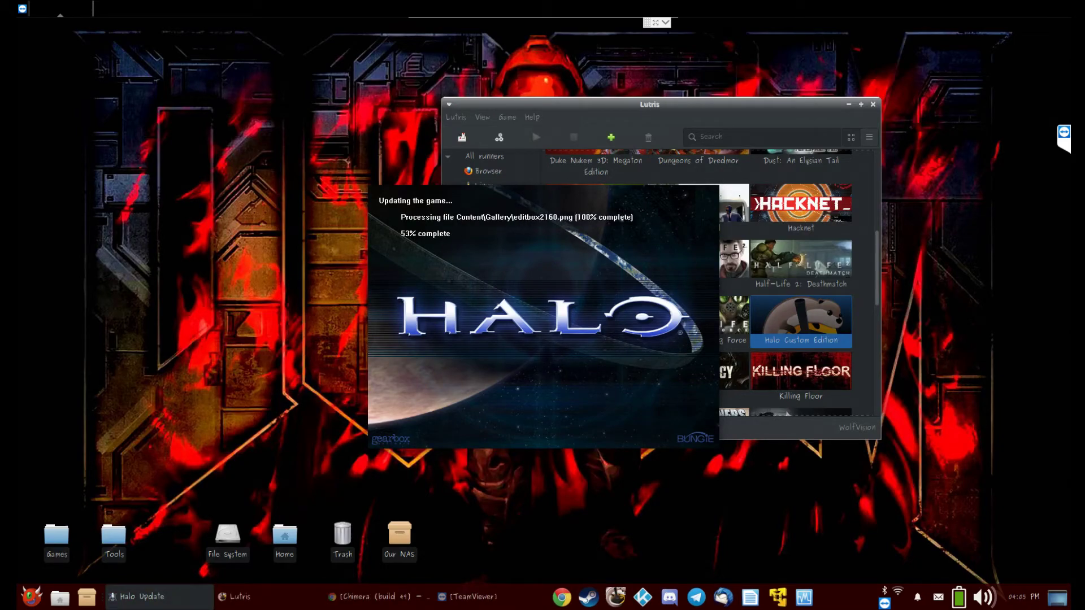
click(555, 319)
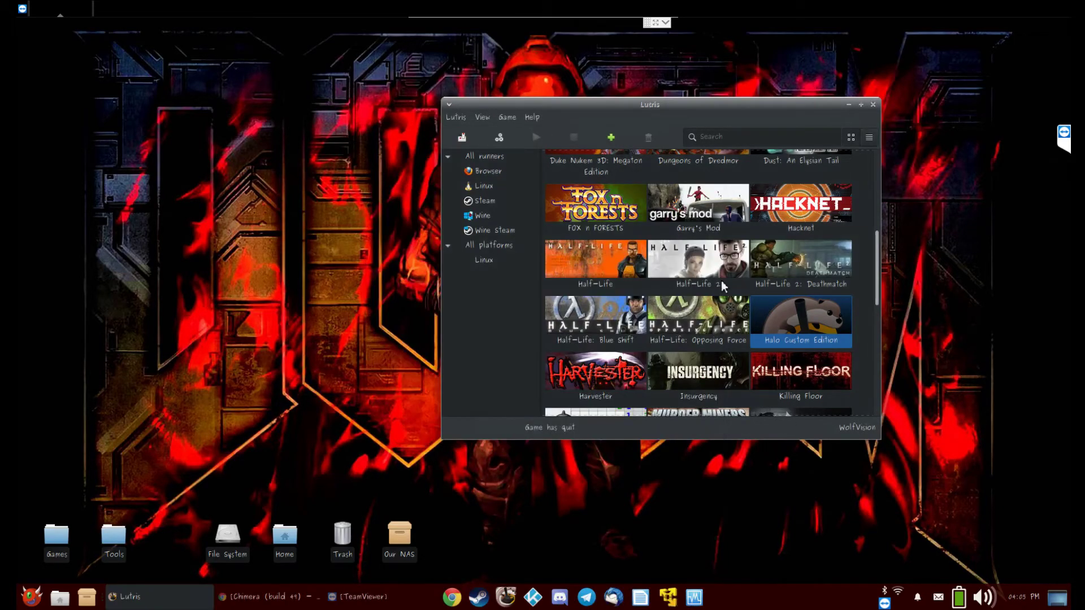
right_click(794, 317)
click(306, 361)
- Extract loader.dll from the release folder in release.zip into Downloads
double_click(230, 538)
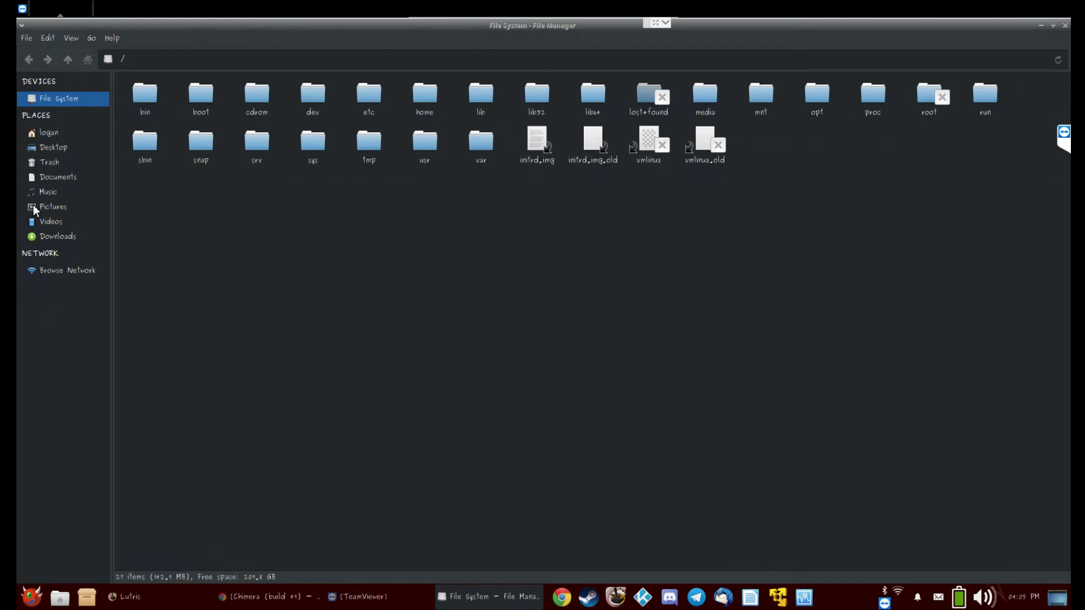
click(60, 226)
click(63, 235)
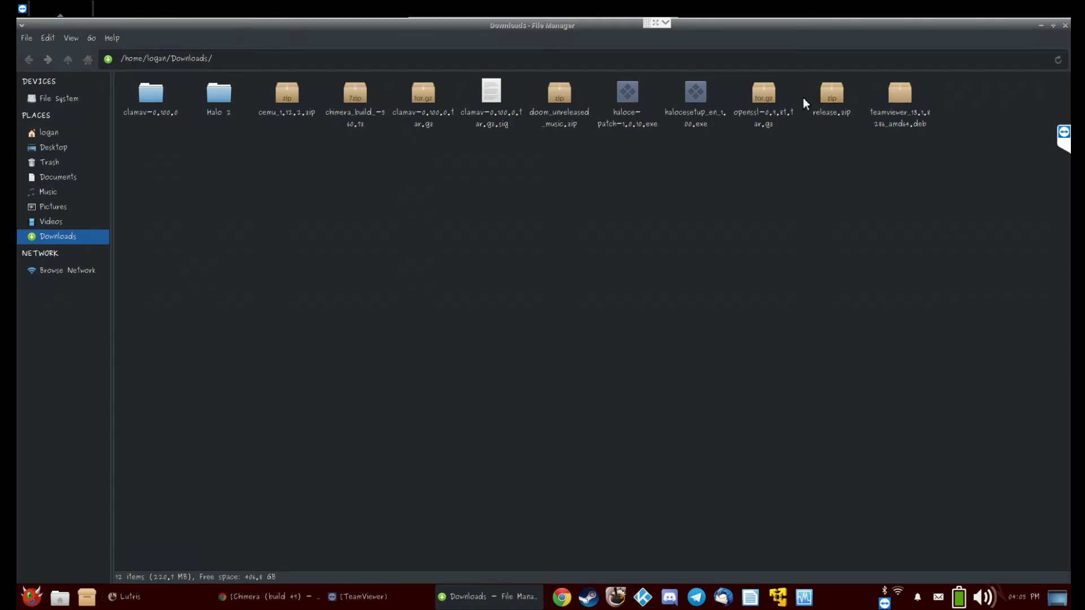
double_click(831, 95)
click(408, 259)
double_click(408, 259)
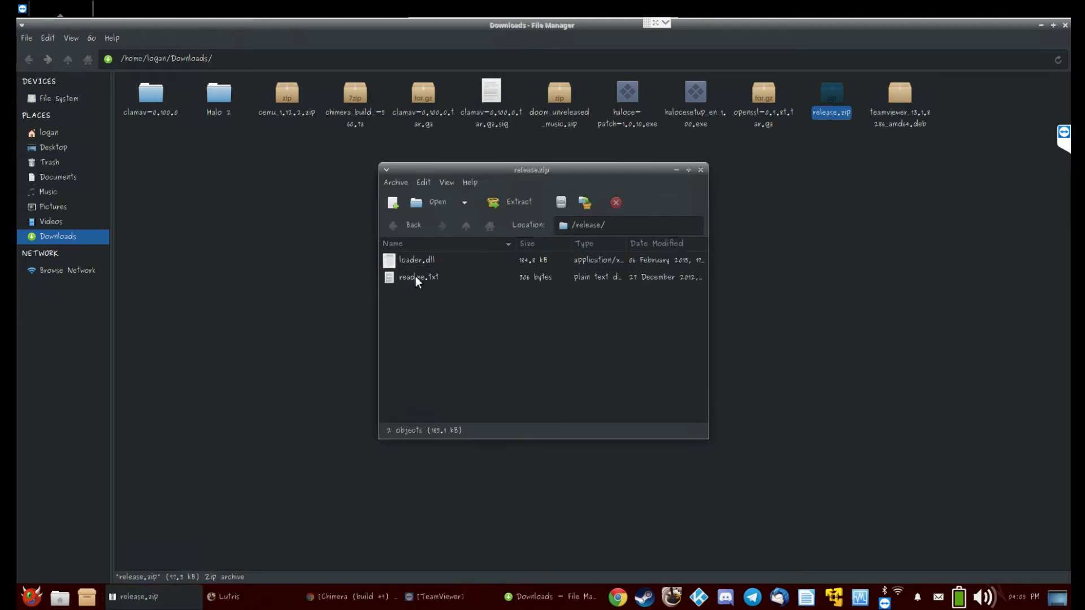
drag(413, 260, 306, 299)
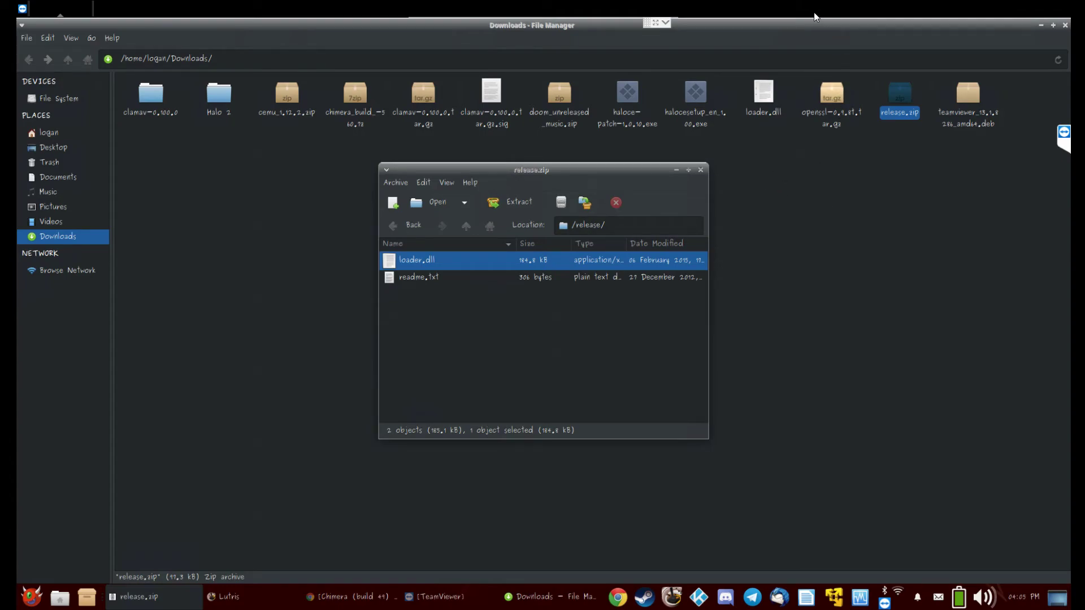
- Extract chimera.dll from the Chimera build archive into Downloads, then copy both DLLs
click(790, 188)
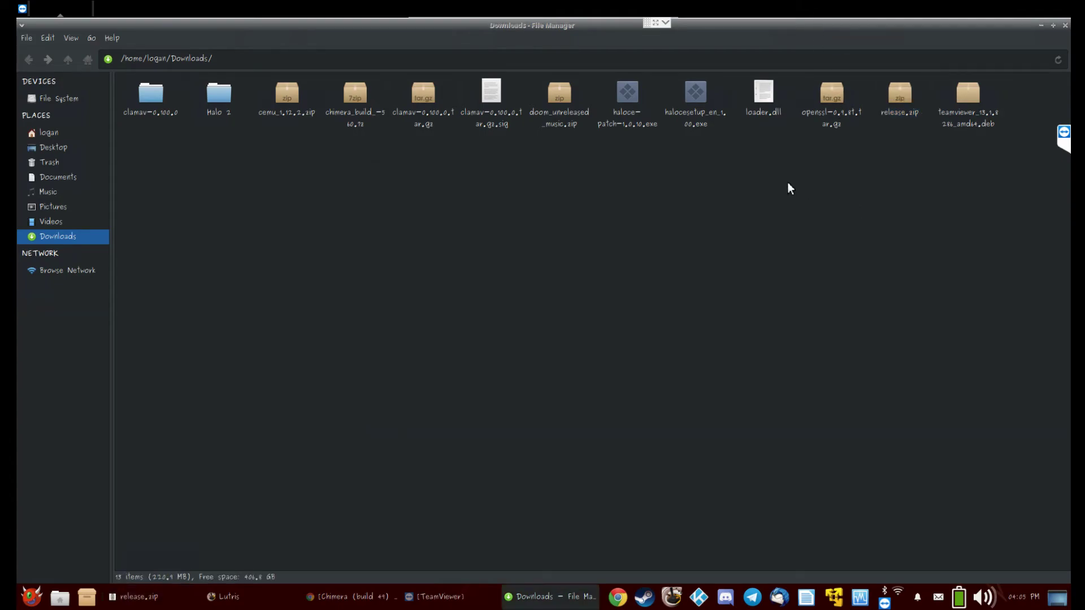
double_click(341, 113)
drag(418, 269, 801, 287)
click(841, 225)
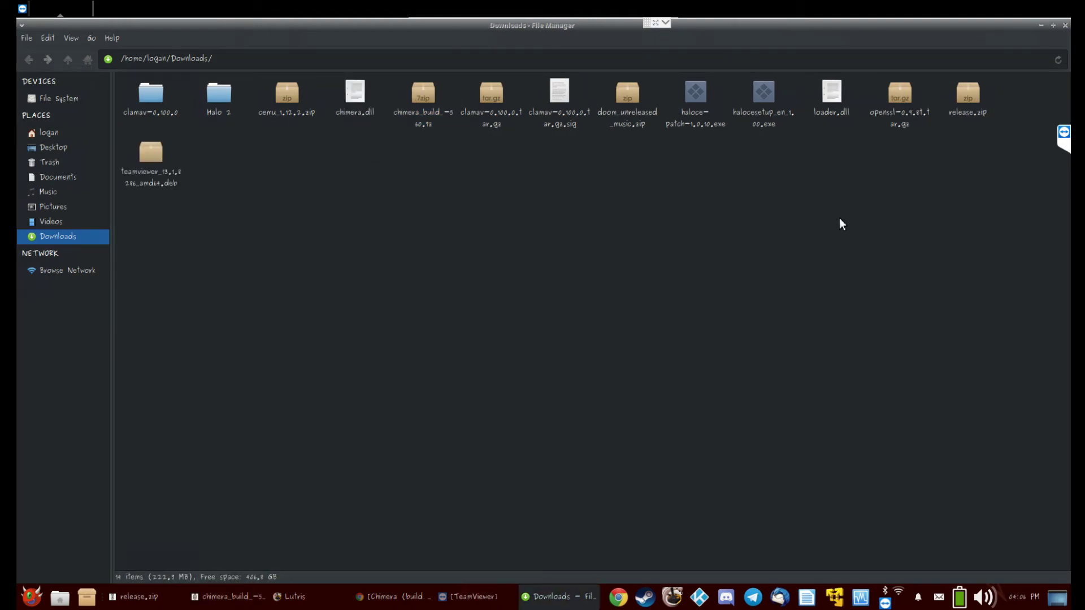
click(343, 104)
ctrl+right_click(836, 97)
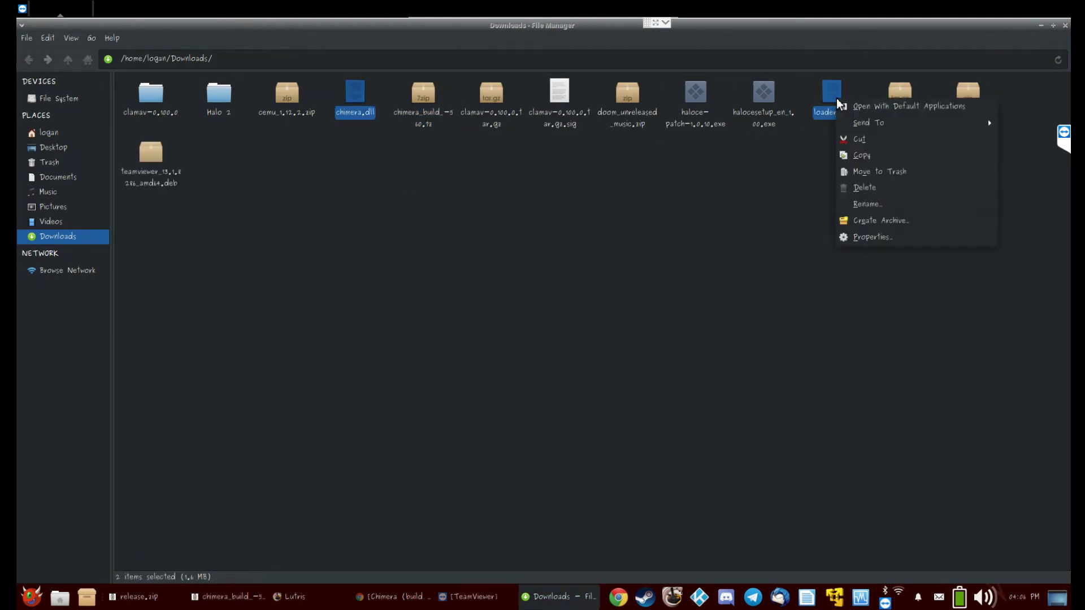
click(858, 155)
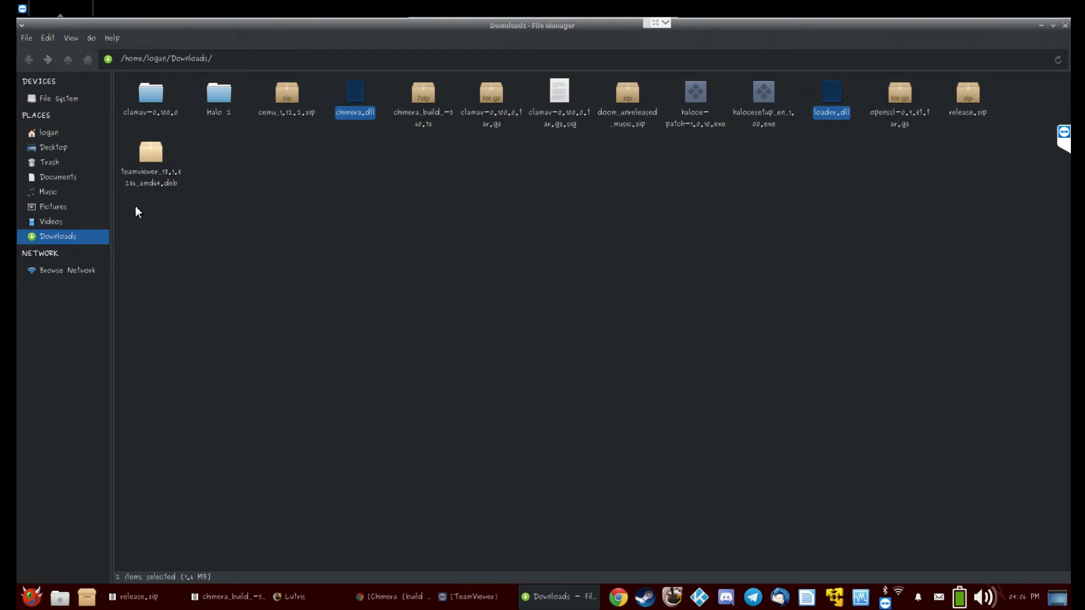
click(49, 132)
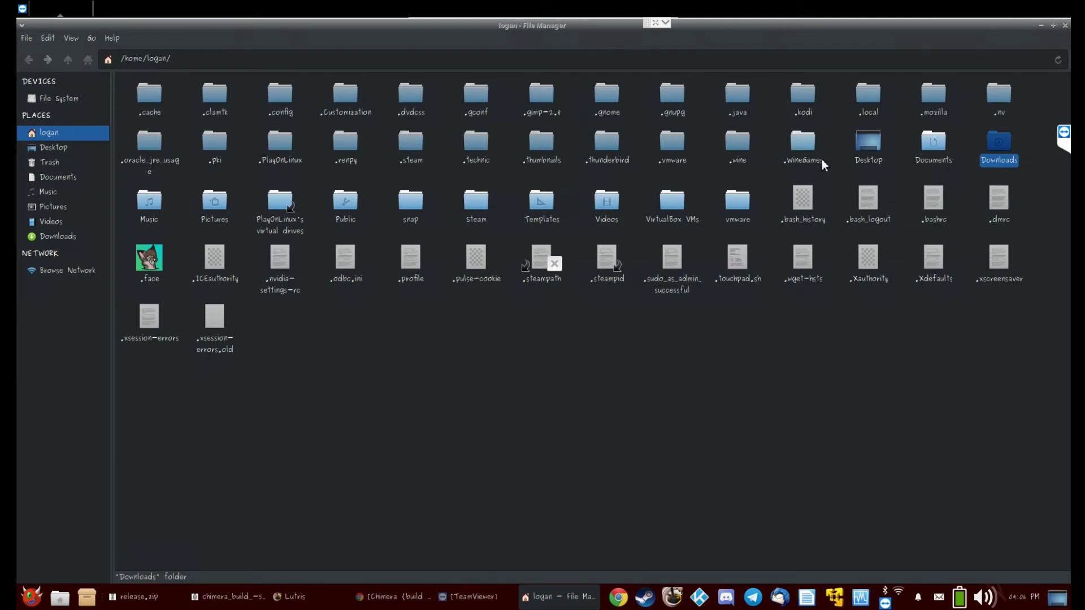
- Paste chimera.dll and loader.dll into ~/.WineGames/HaloCE/.../Microsoft Games/Halo Custom Edition/controls
double_click(801, 148)
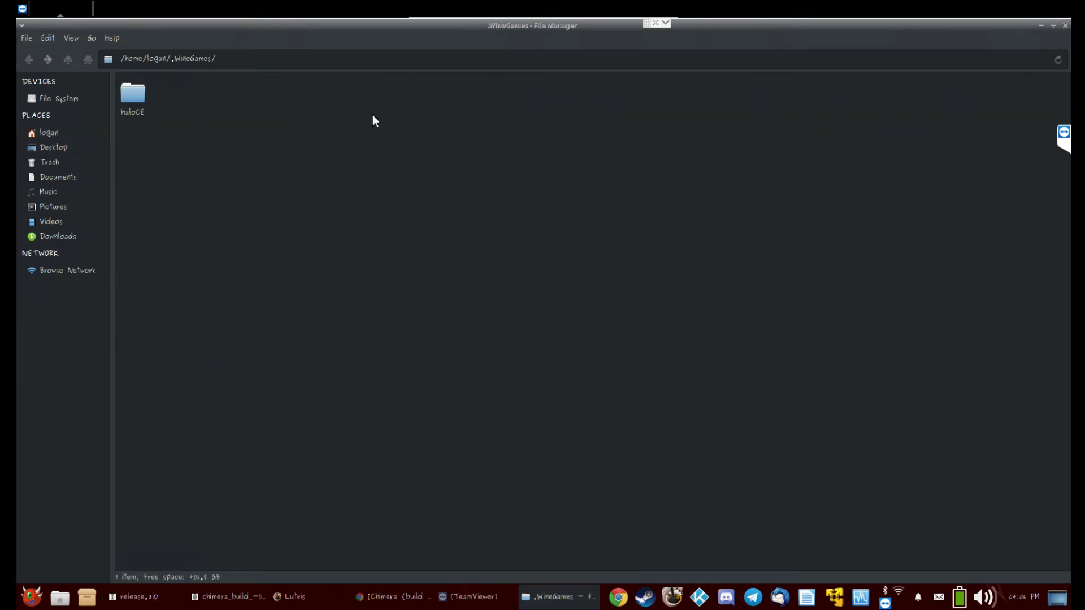
double_click(142, 99)
double_click(192, 107)
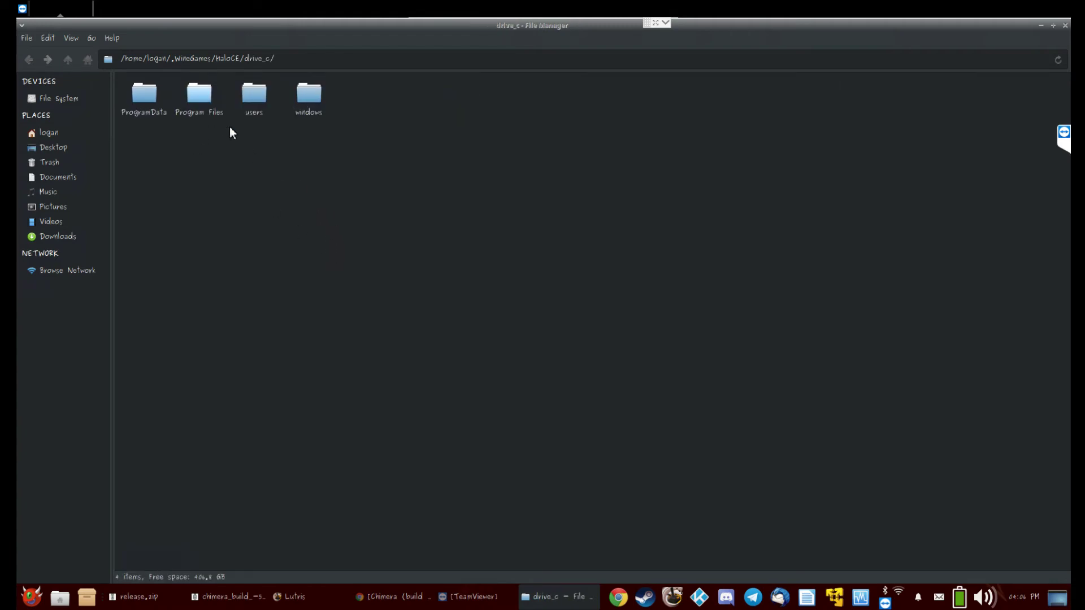
double_click(216, 104)
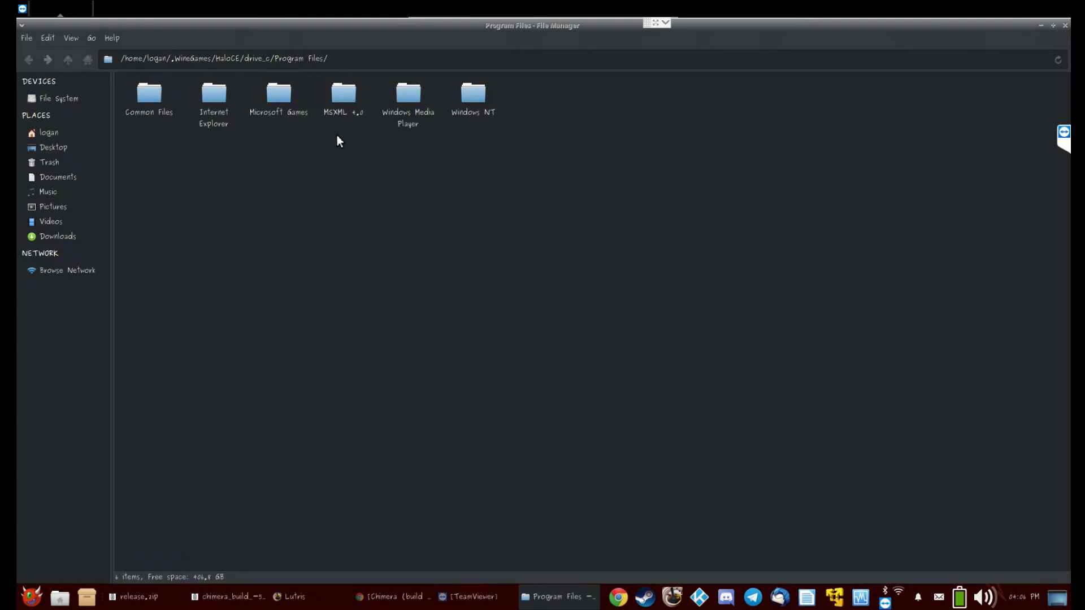
double_click(281, 102)
double_click(141, 95)
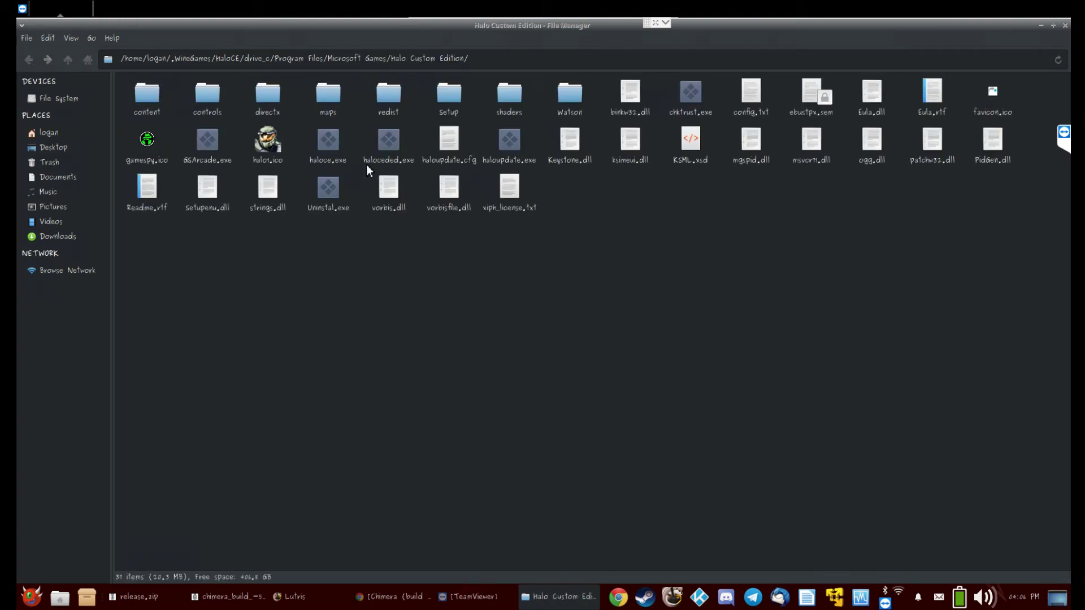
double_click(204, 92)
right_click(237, 311)
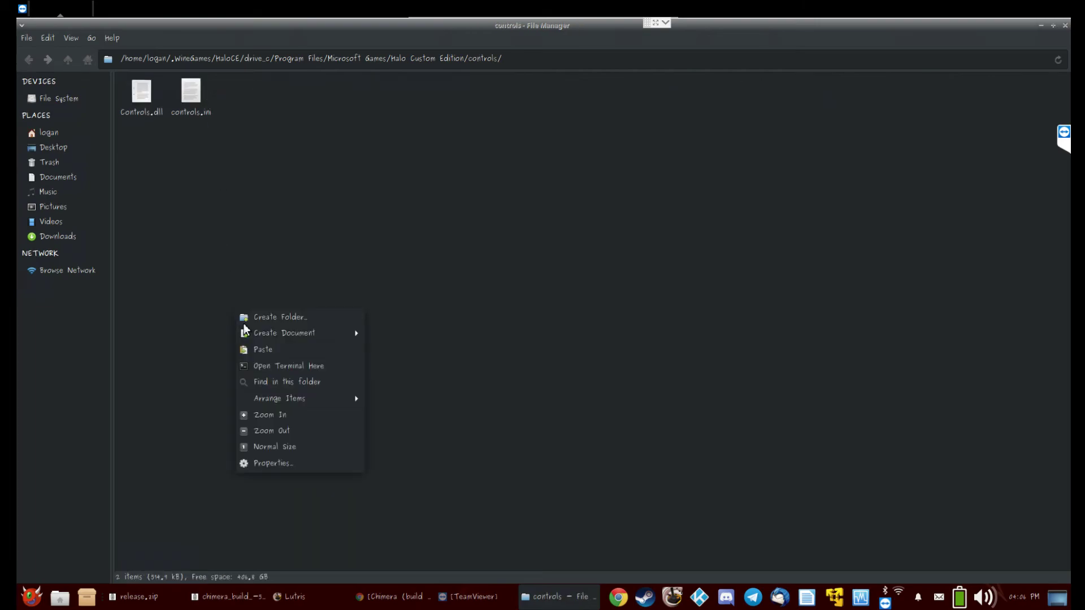
click(282, 355)
click(558, 233)
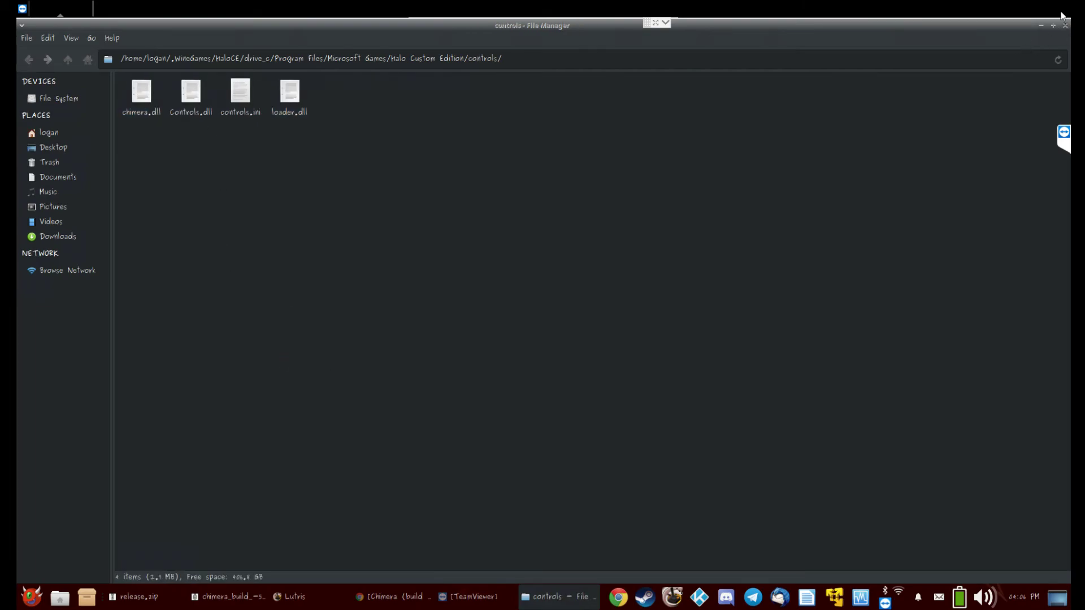
key(alt+F10)
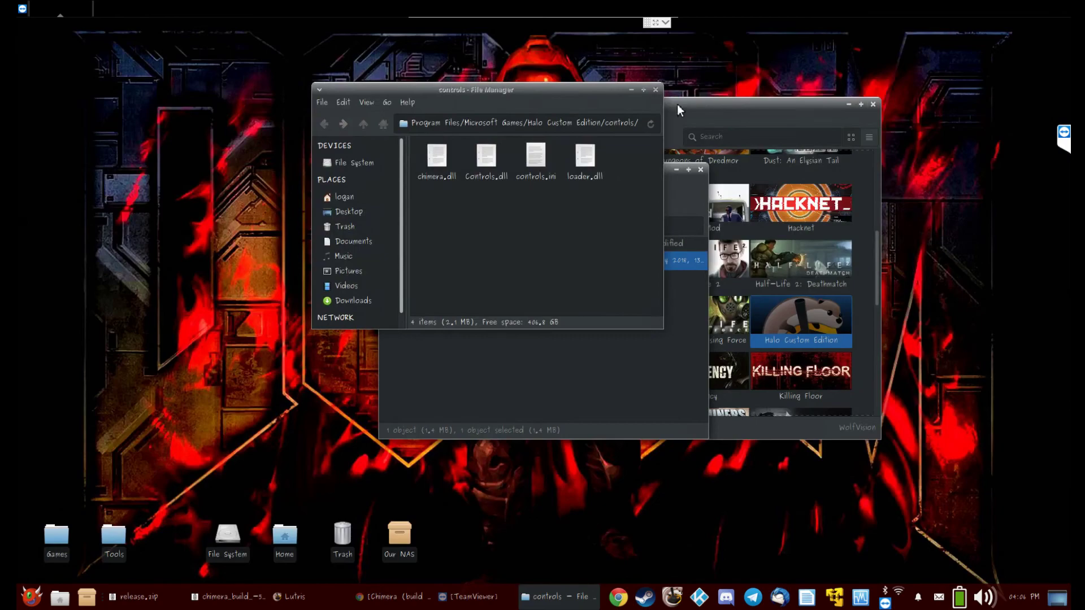
- Close the file manager and the Chimera and release.zip archive windows
click(656, 94)
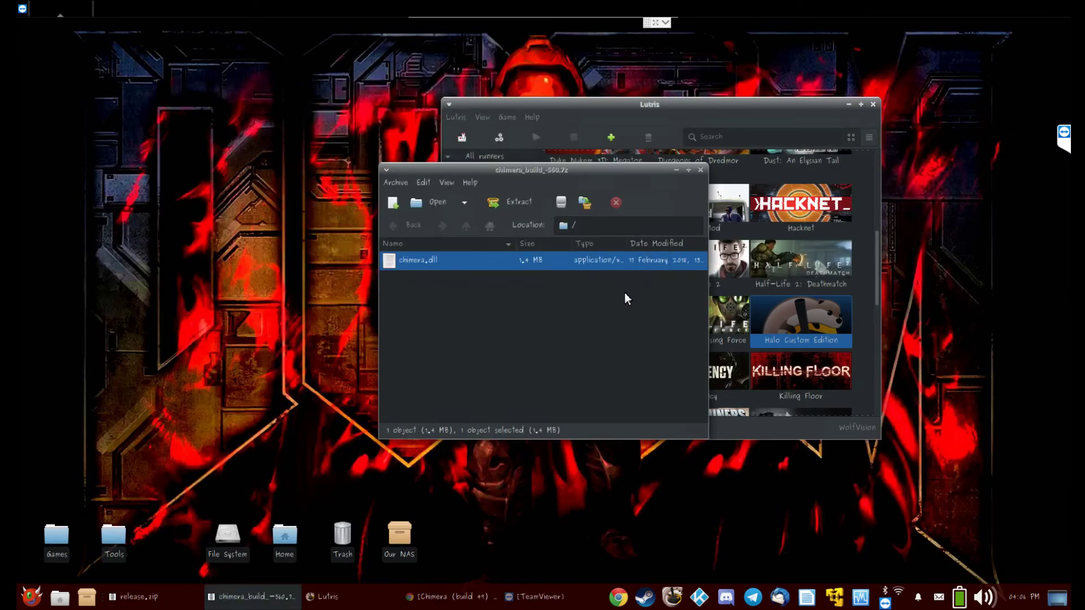
click(700, 171)
click(701, 170)
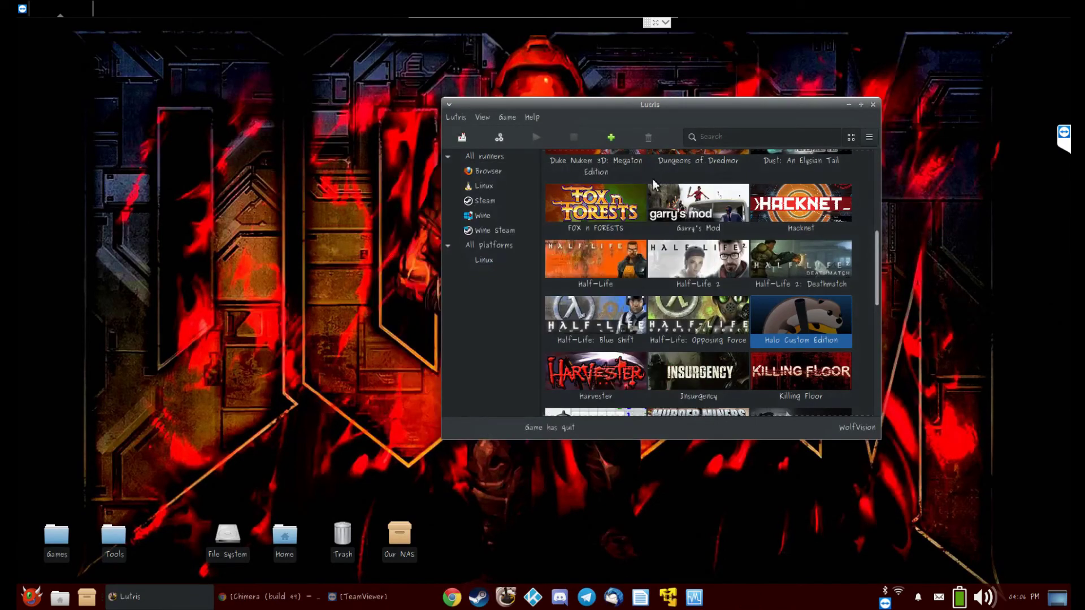
- In Halo Custom Edition's Game options, browse for a new executable starting from home
right_click(804, 321)
click(867, 352)
click(531, 159)
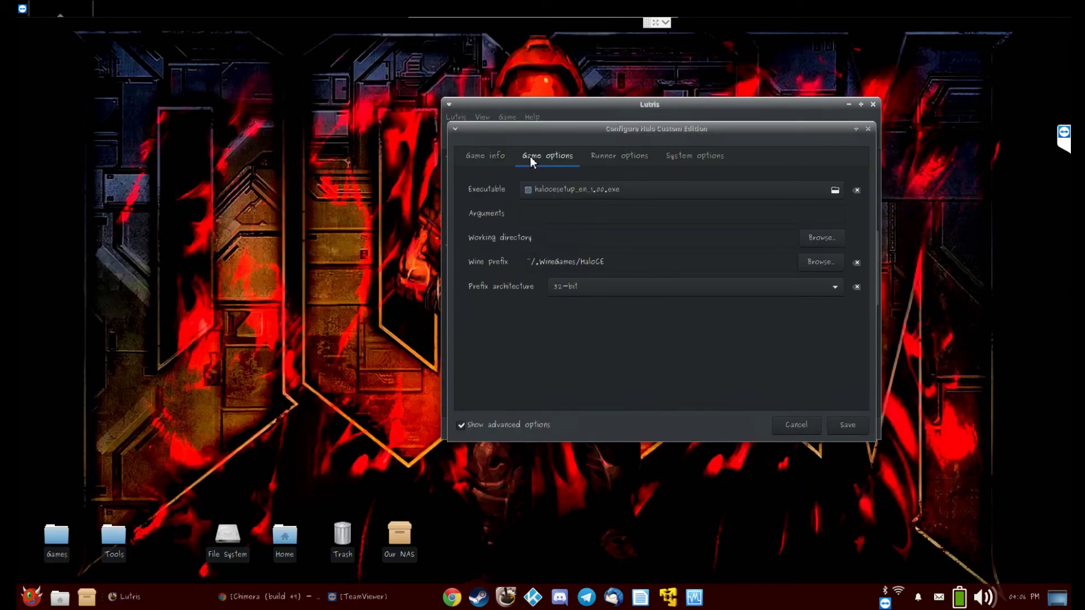
click(833, 190)
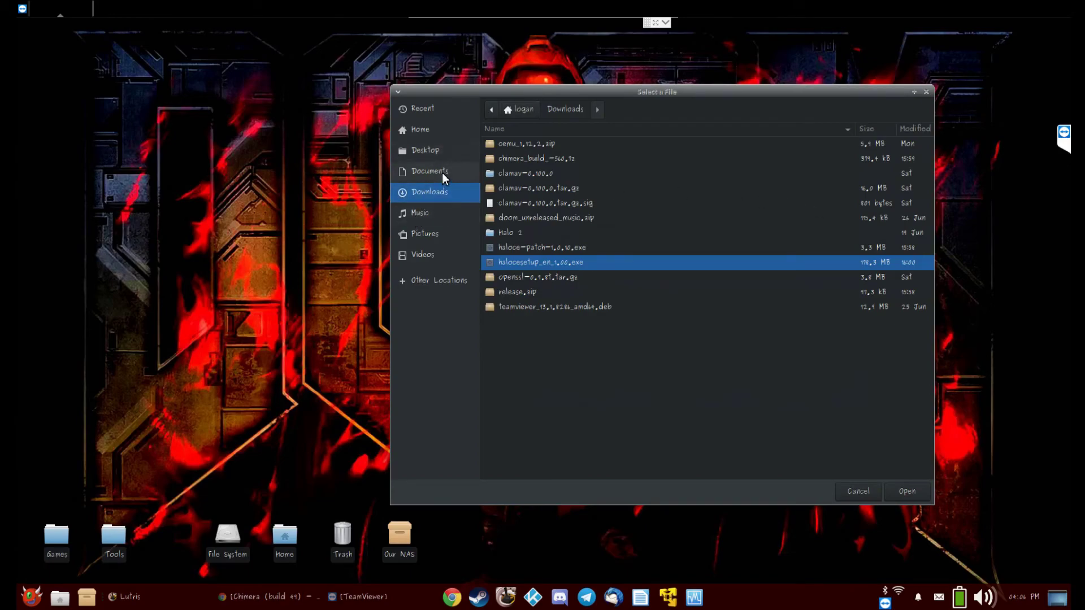
click(427, 130)
scroll(633, 249, down, 3)
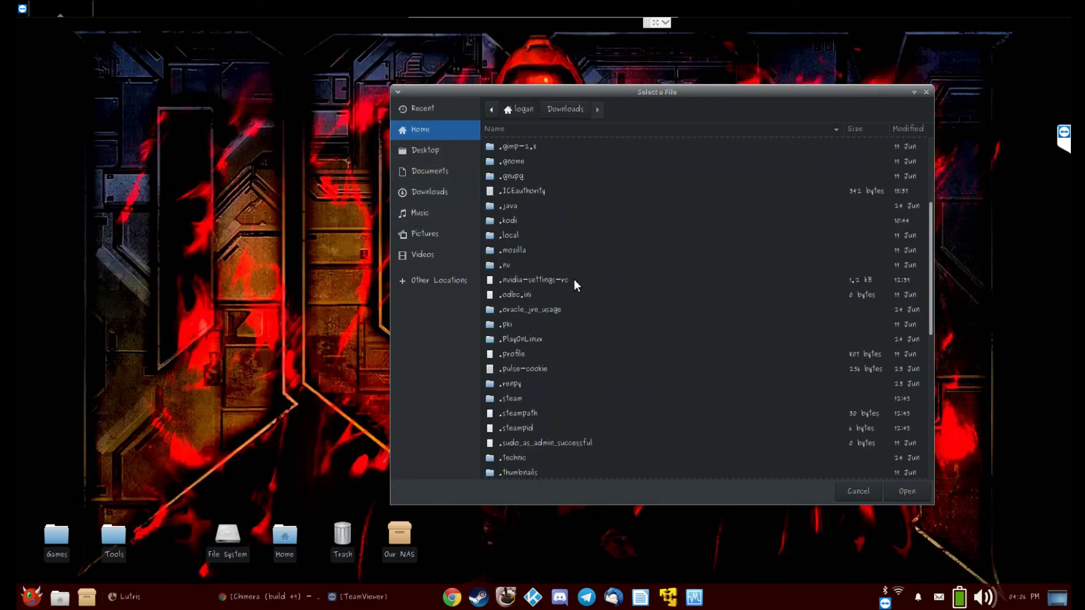
scroll(571, 289, down, 10)
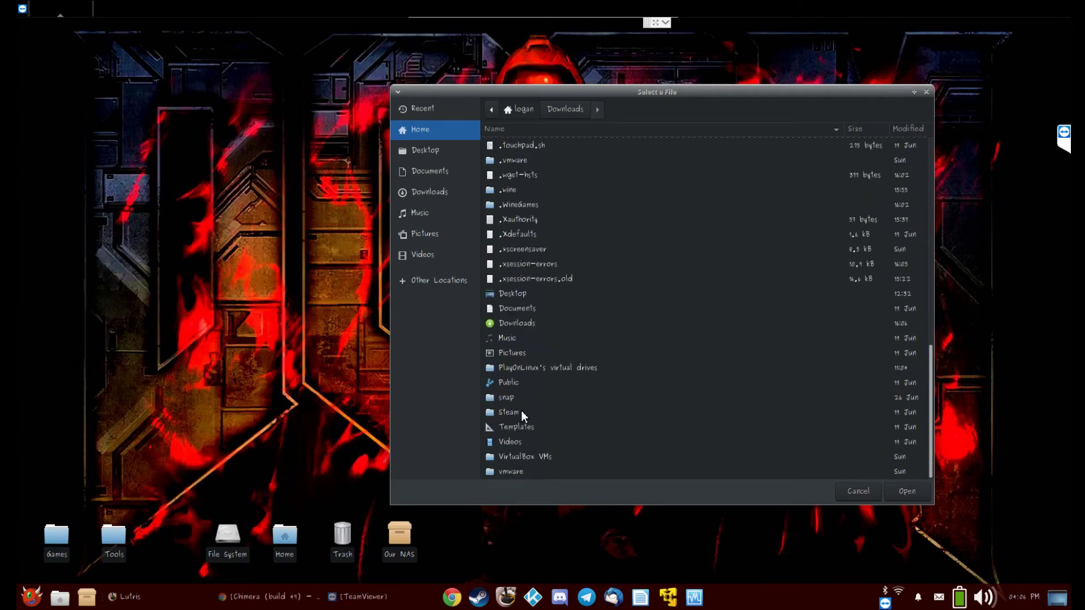
scroll(534, 258, up, 3)
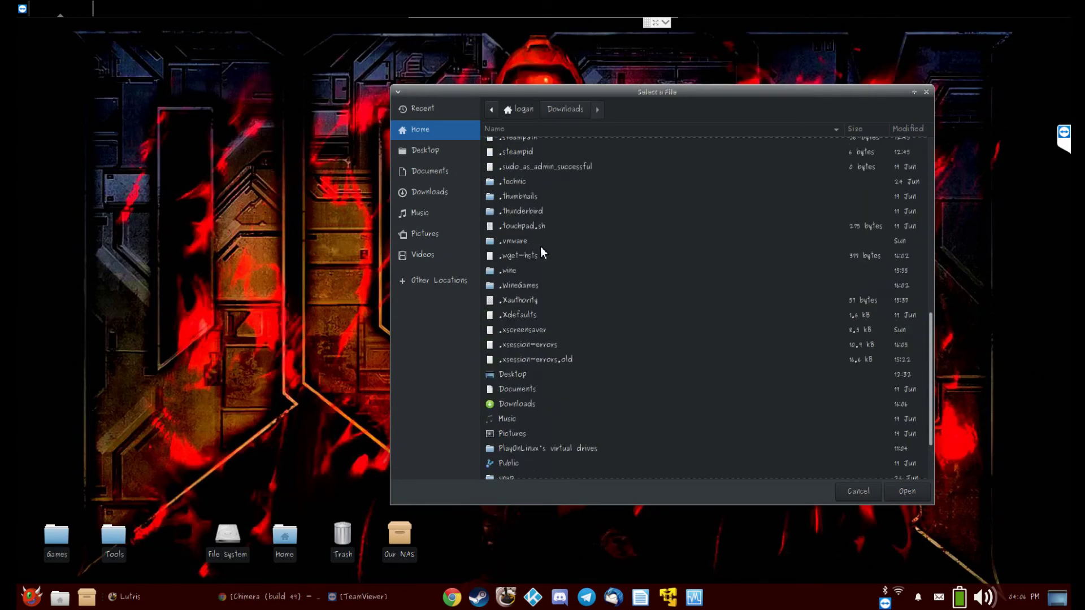
- Set the executable to haloce.exe in the HaloCE prefix's Halo Custom Edition folder and save
double_click(527, 284)
double_click(541, 143)
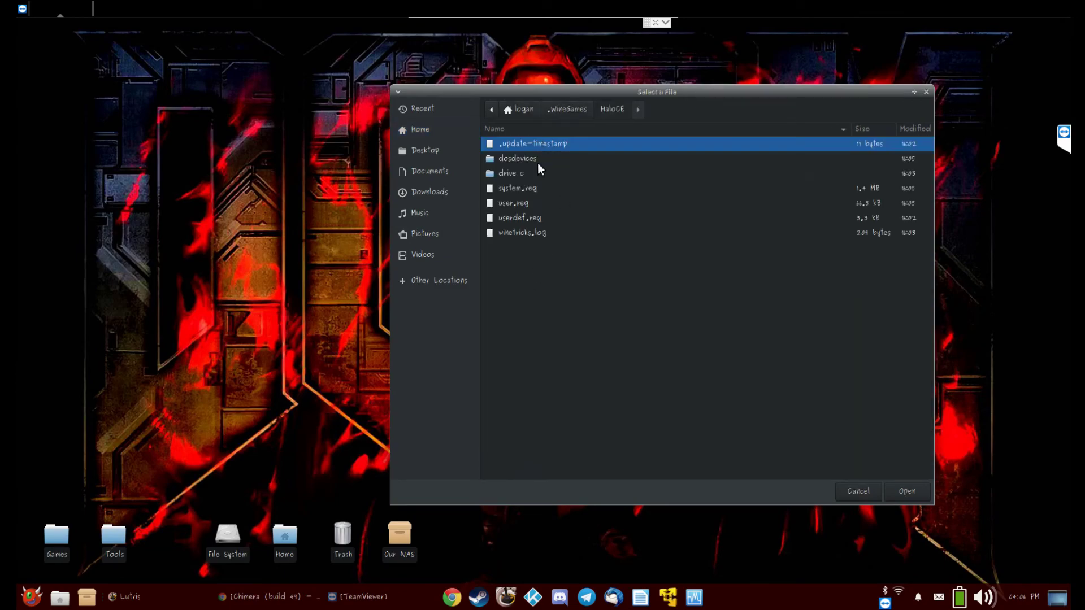
double_click(535, 171)
double_click(527, 145)
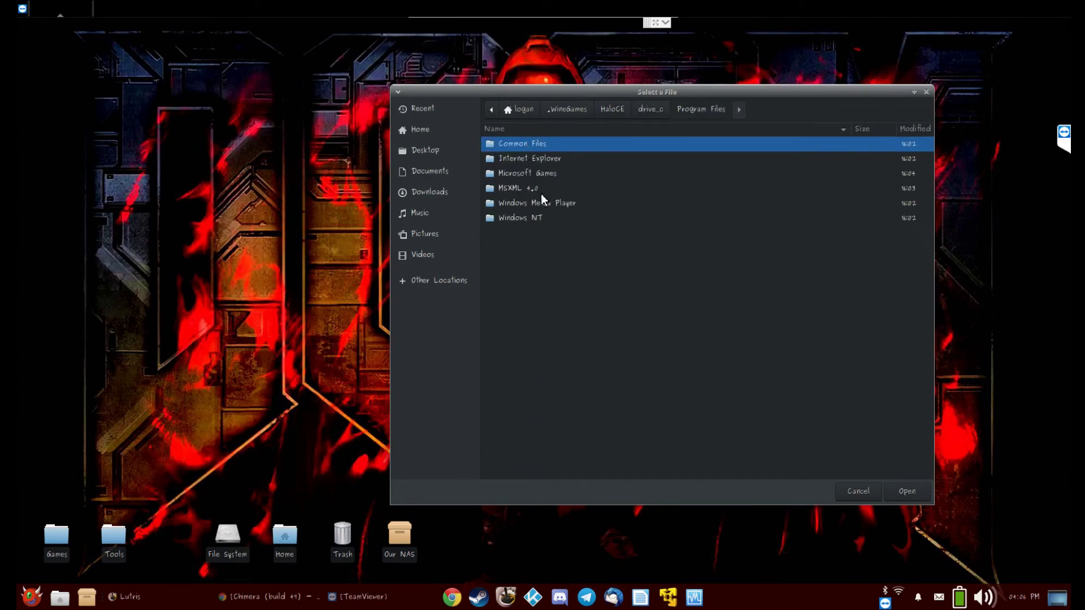
double_click(538, 174)
double_click(534, 148)
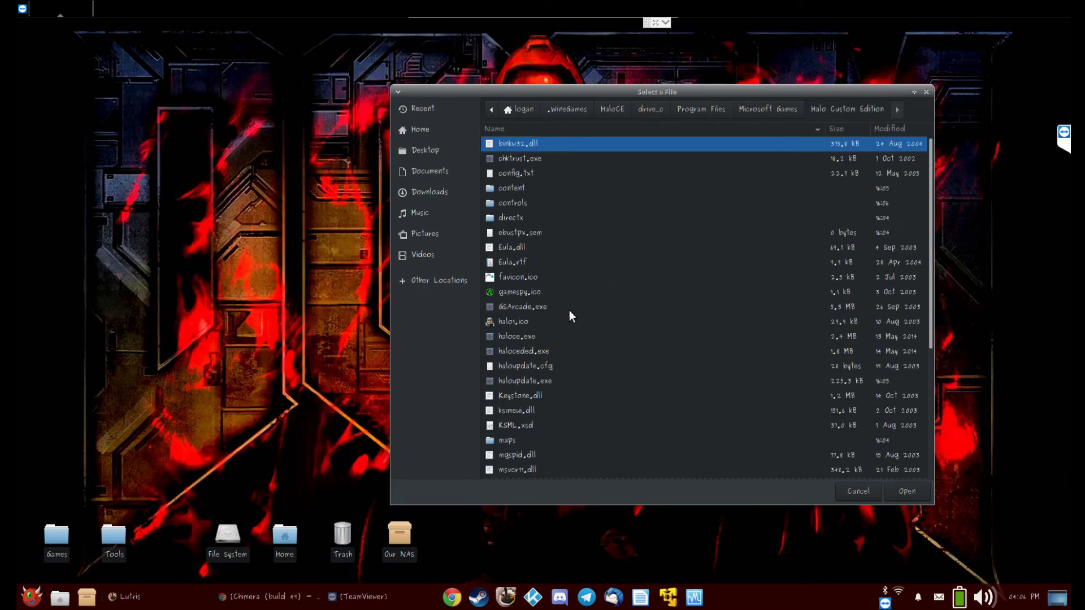
scroll(570, 315, down, 4)
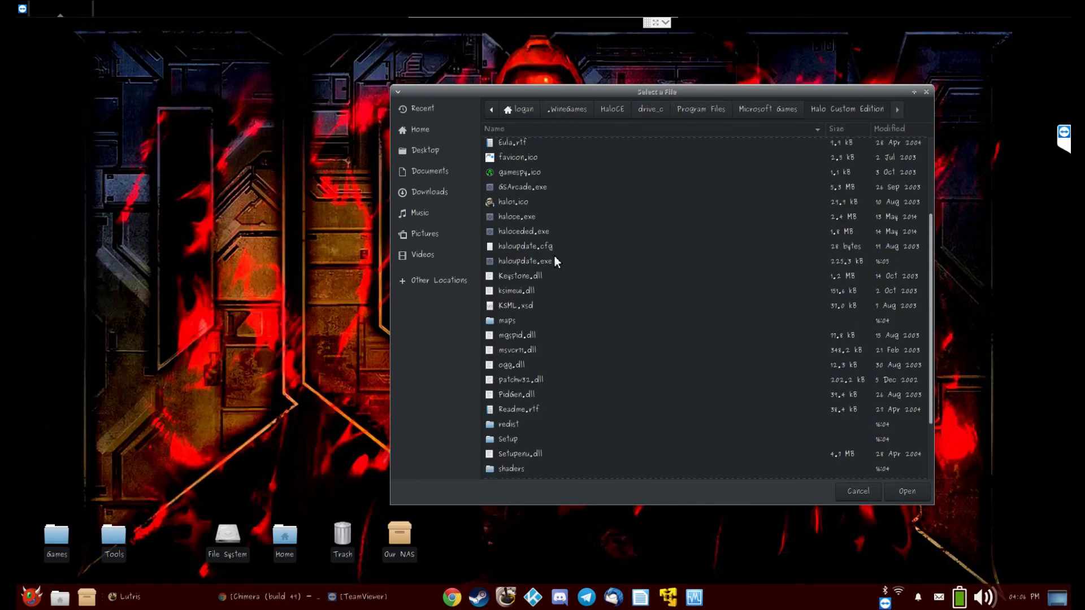
double_click(522, 217)
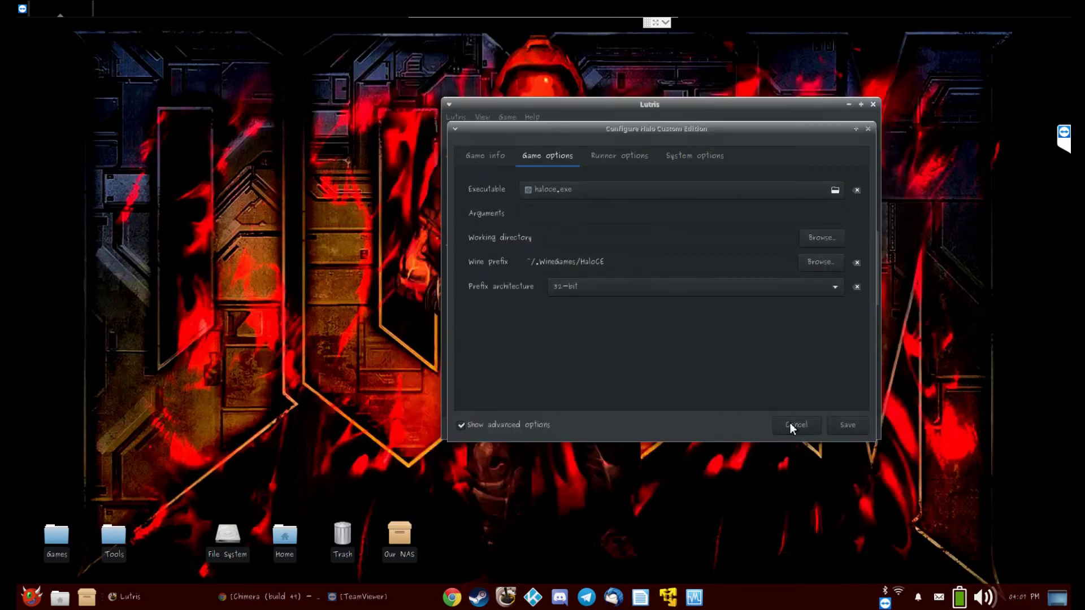
click(850, 425)
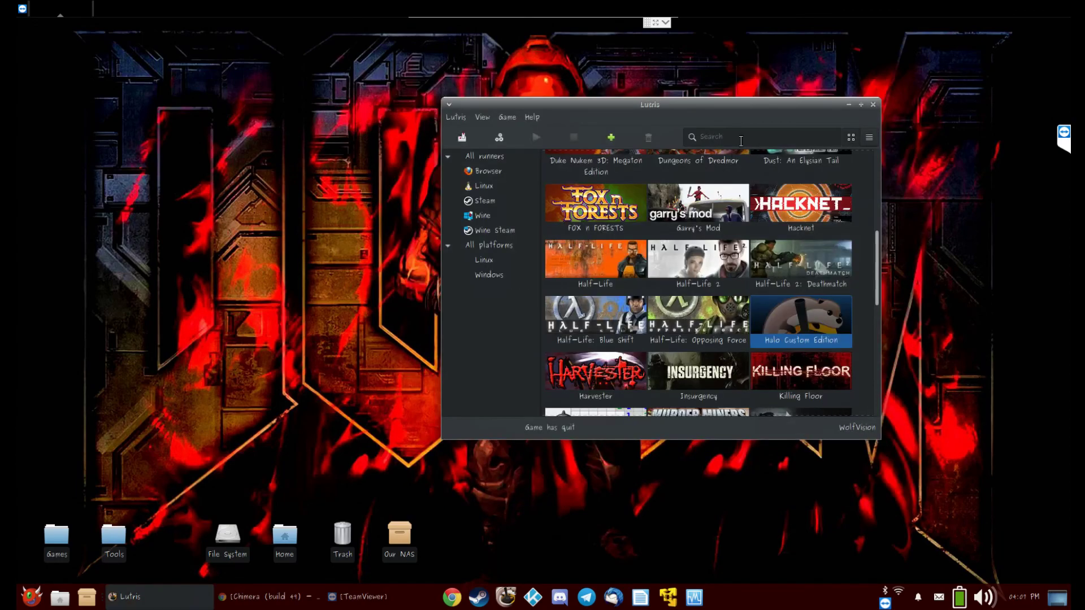
- Move the Lutris window aside and launch Halo Custom Edition from its tile
mouse_move(585, 103)
mouse_down()
mouse_move(332, 348)
mouse_move(535, 58)
mouse_move(495, 155)
mouse_move(565, 109)
mouse_up()
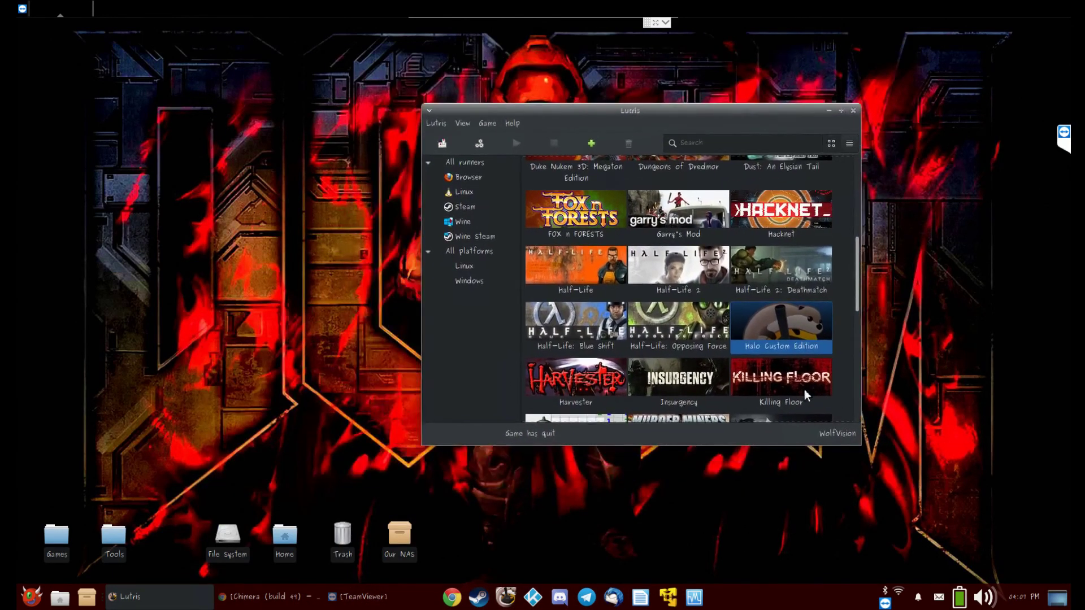
double_click(783, 342)
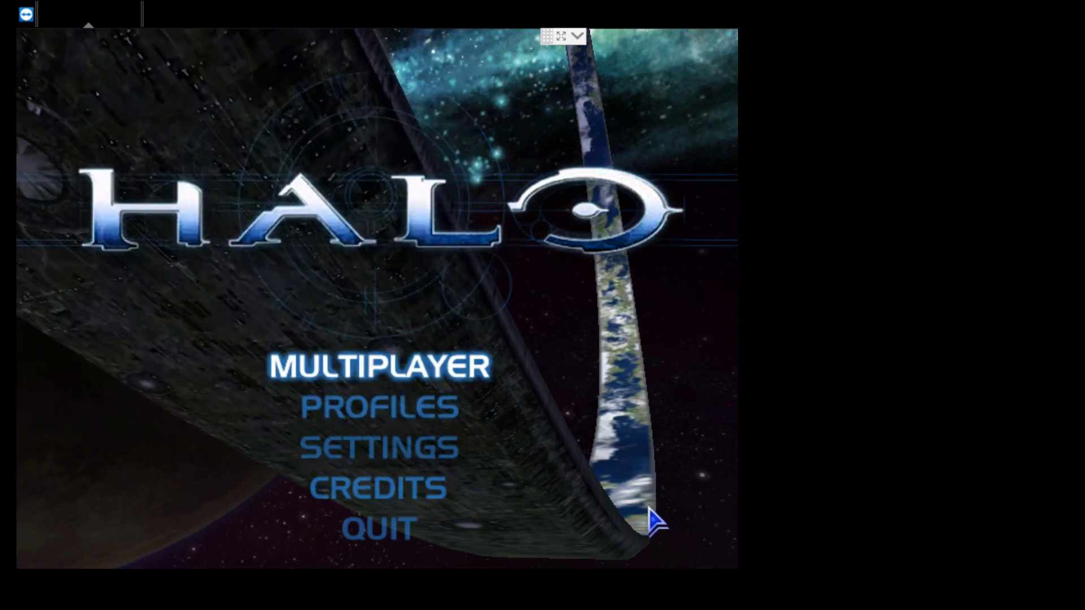
- Enter Multiplayer and create a player profile named Headhunter
key(Return)
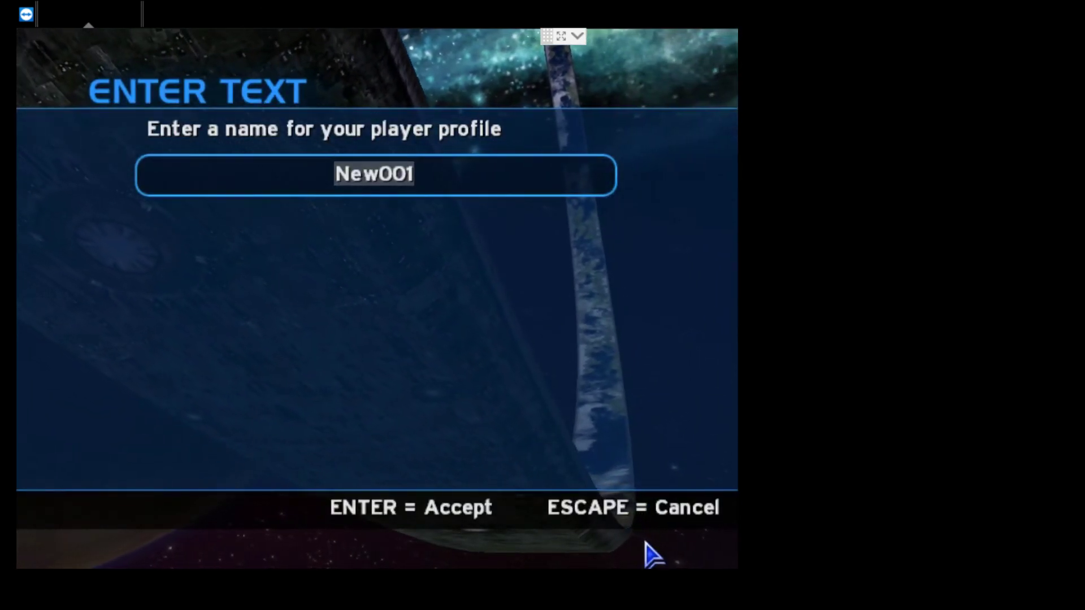
text(Headhunter)
key(Return)
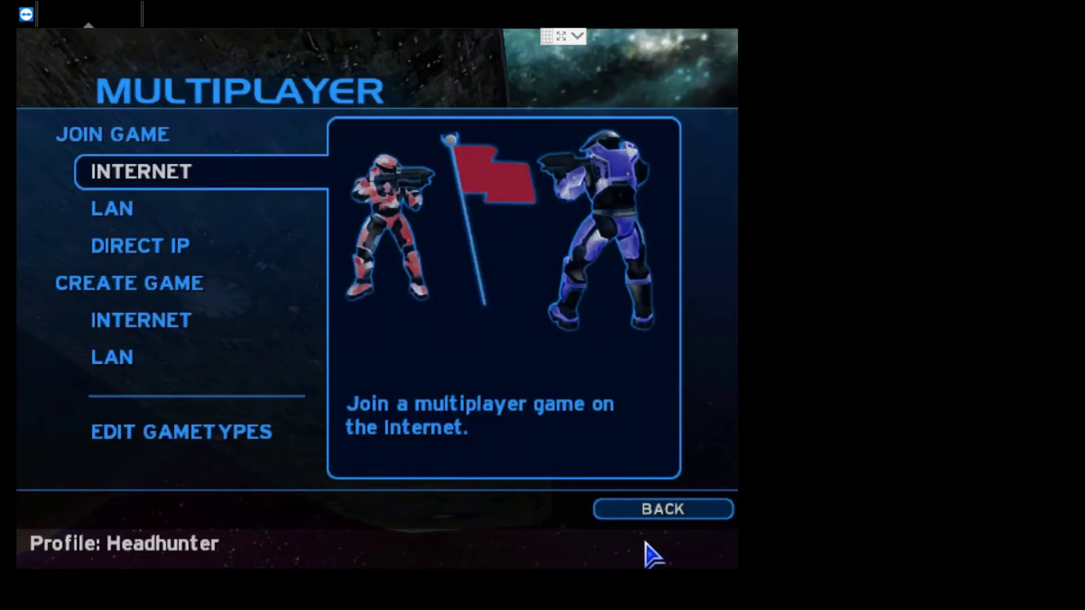
key(Down)
key(Down)
key(Down)
key(Down)
key(Down)
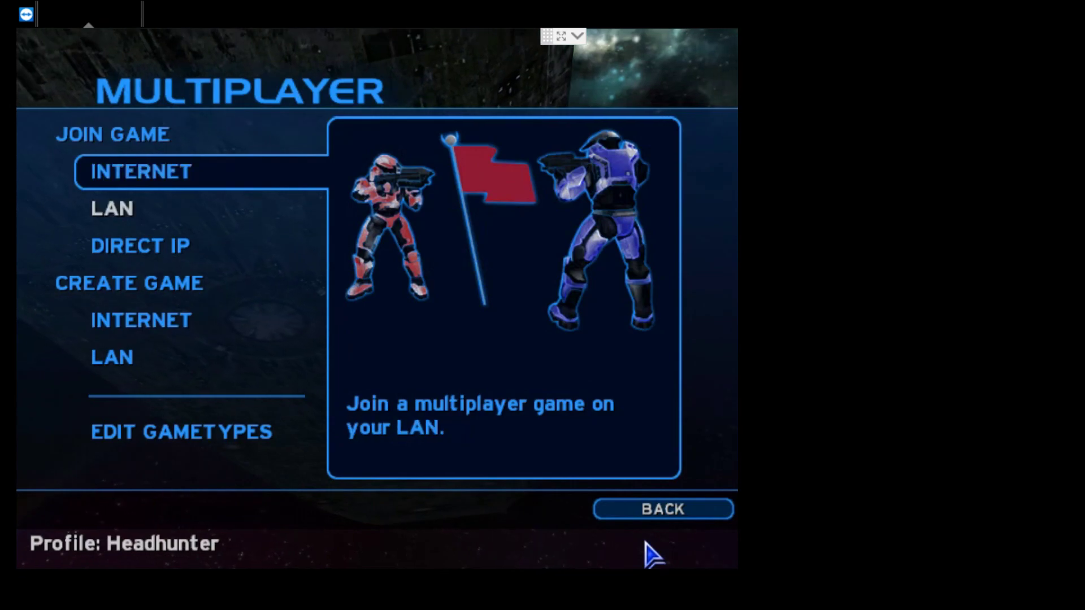
- In the console, run chimera_interpolate 8, then chimera_interpolate 9
key(grave)
text(chimera_a)
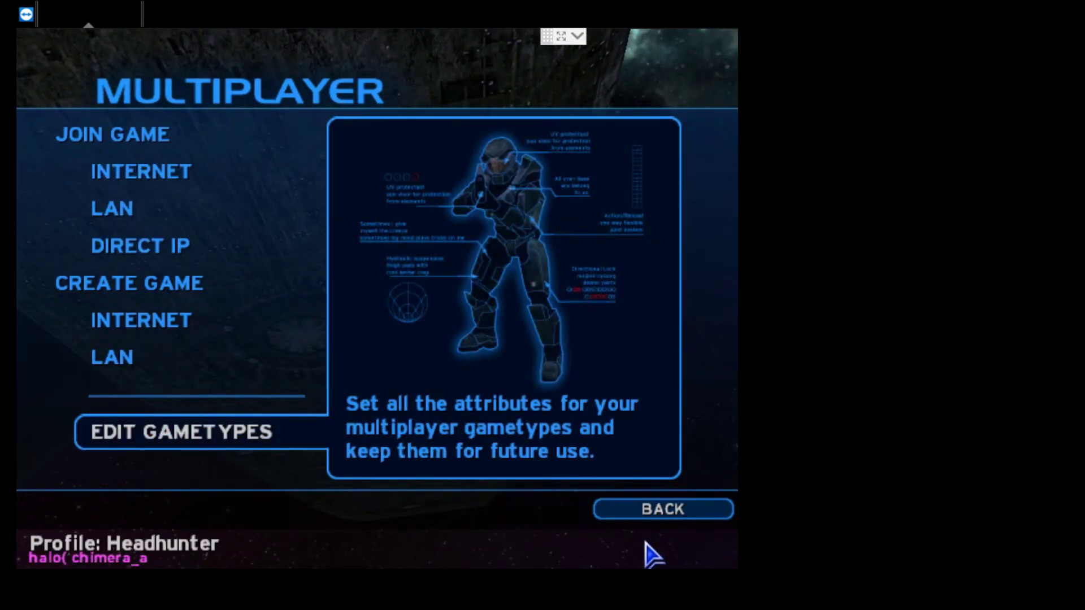
key(BackSpace)
text(intero)
key(BackSpace)
text(polate 8)
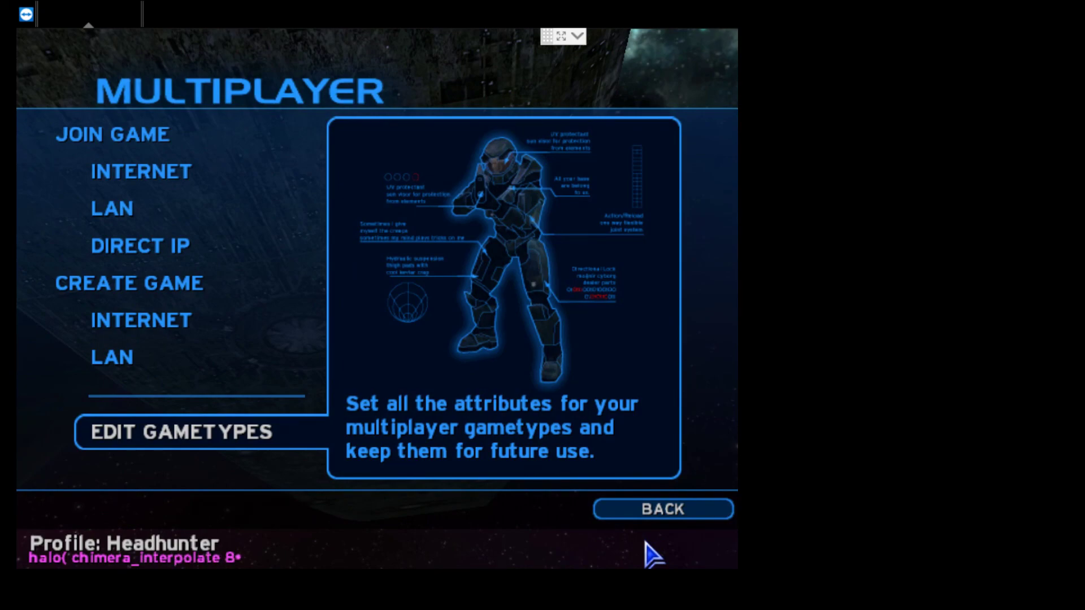
key(Return)
key(Up)
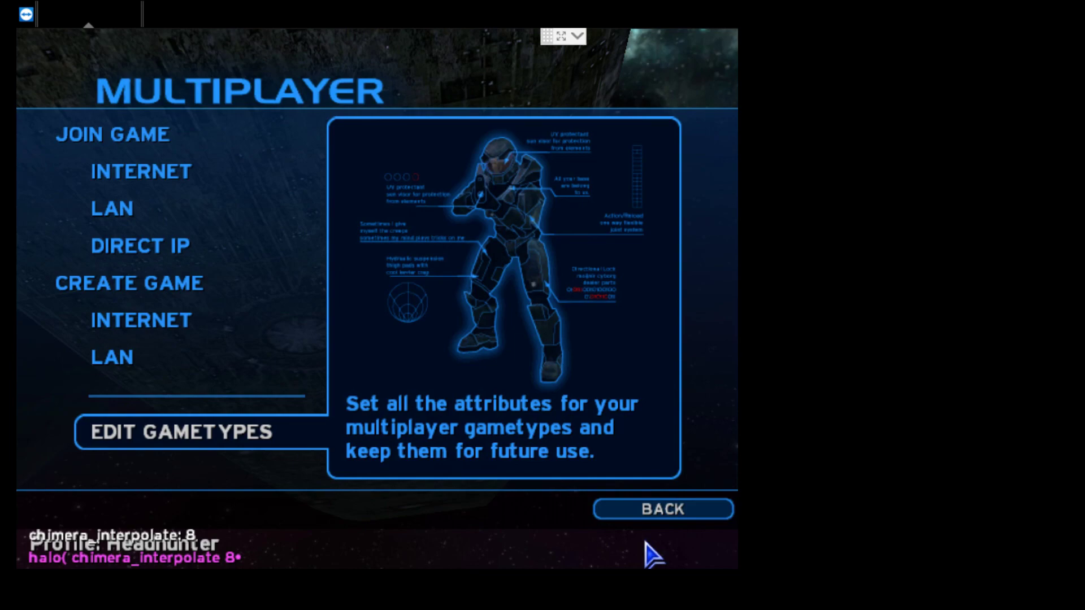
key(BackSpace)
text(9)
key(Return)
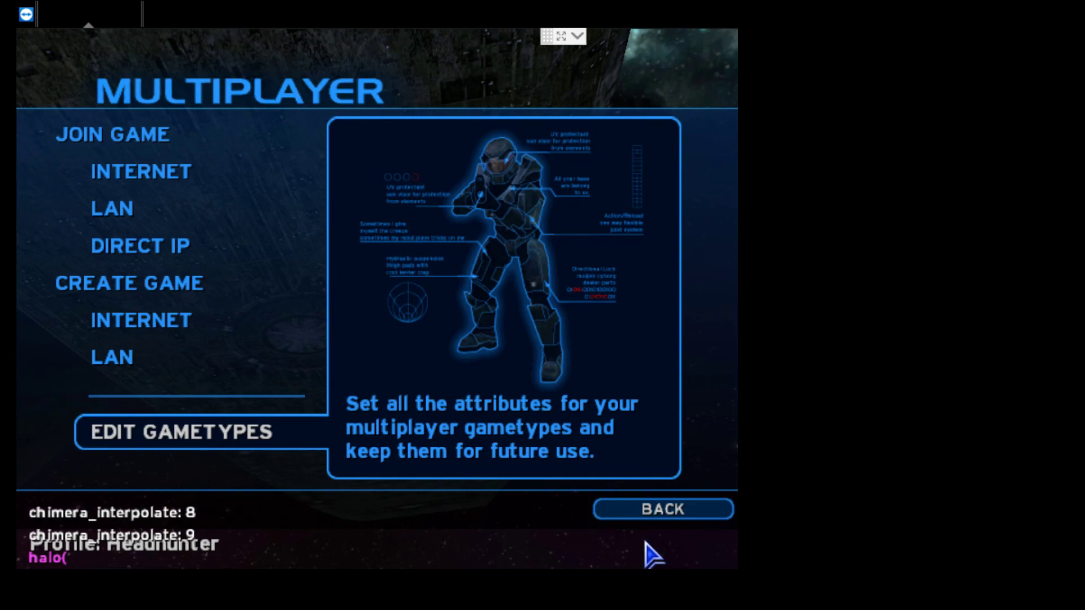